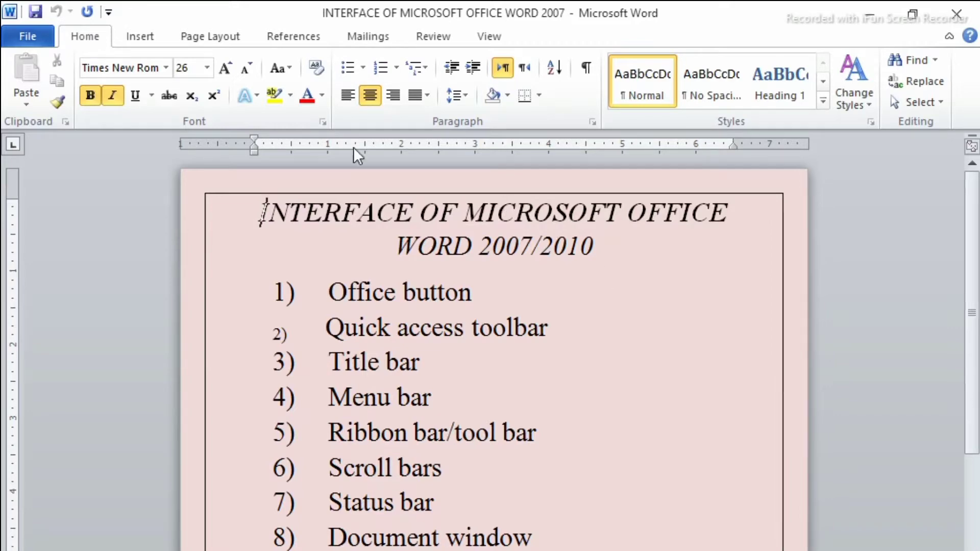
# - Close the INTERFACE OF MICROSOFT OFFICE WORD 2007 document and set the blank document's text direction to left-to-right
pyautogui.click(25, 34)
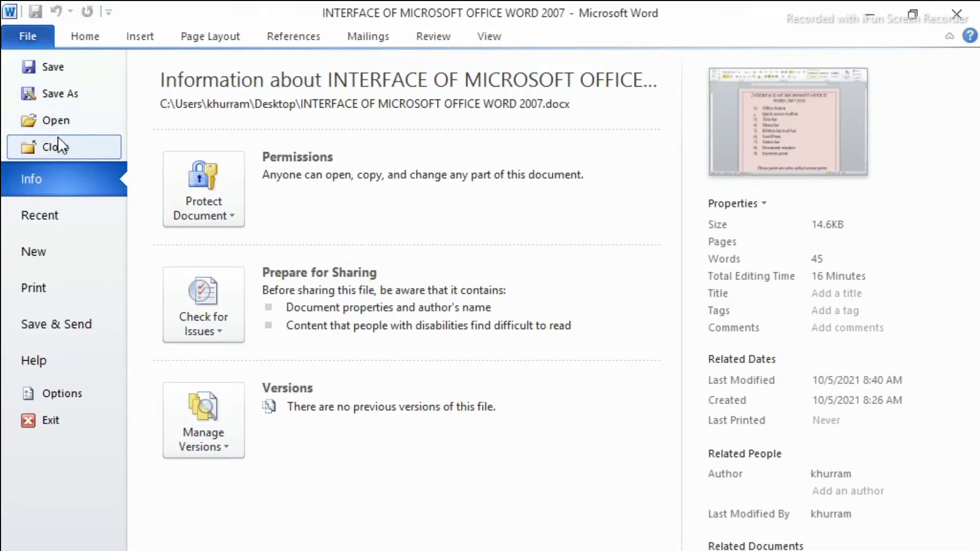
pyautogui.click(65, 147)
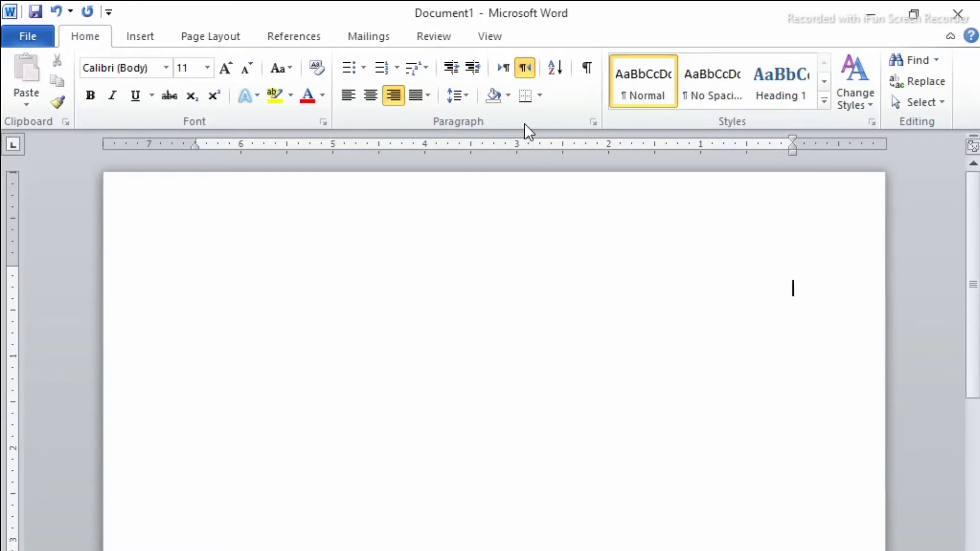
pyautogui.click(503, 68)
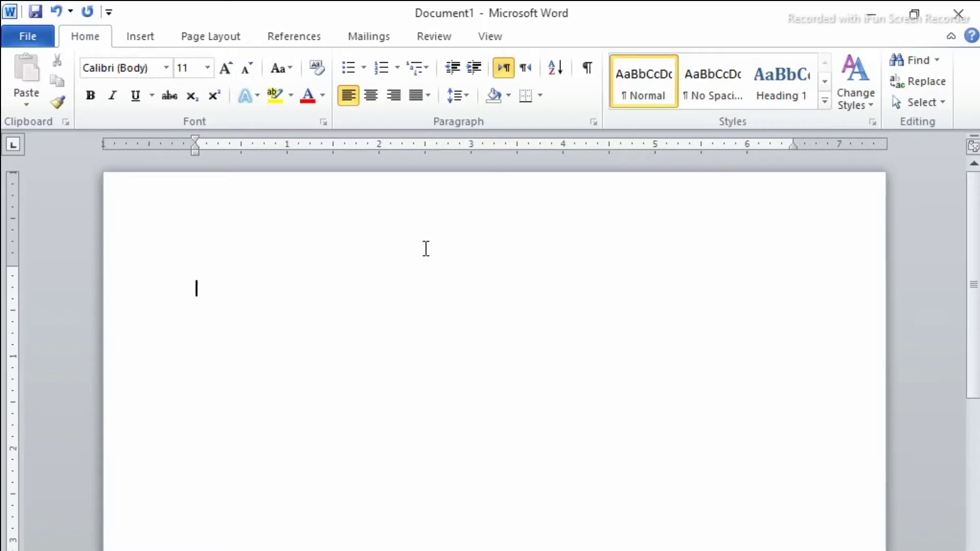
# - Generate default sample text with =rand() in the blank document and delete all of it
pyautogui.write('=ra')
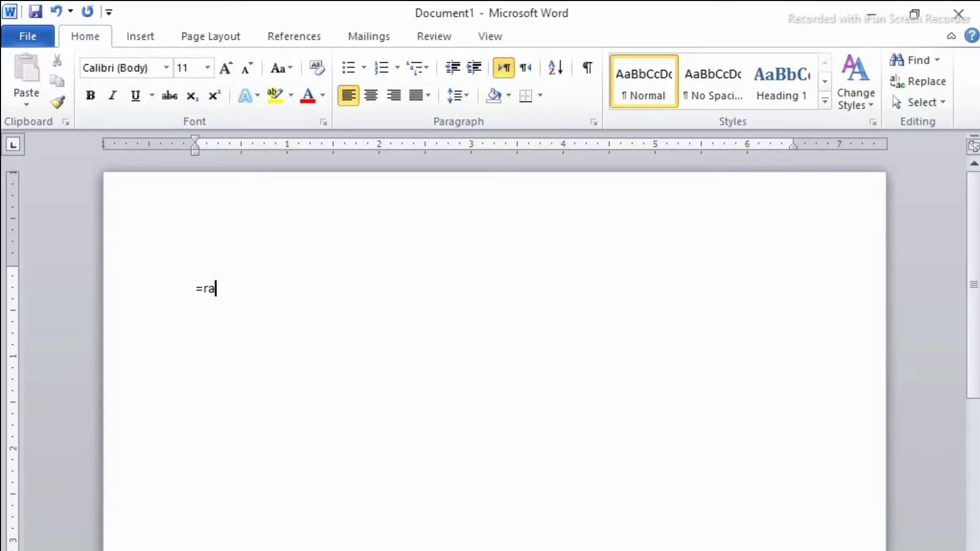
pyautogui.write('nd()')
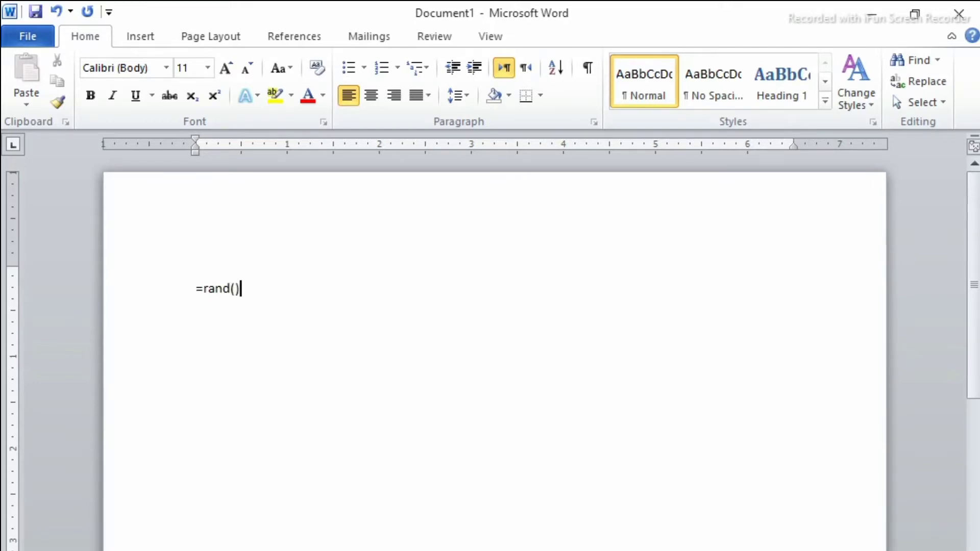
pyautogui.press('Return')
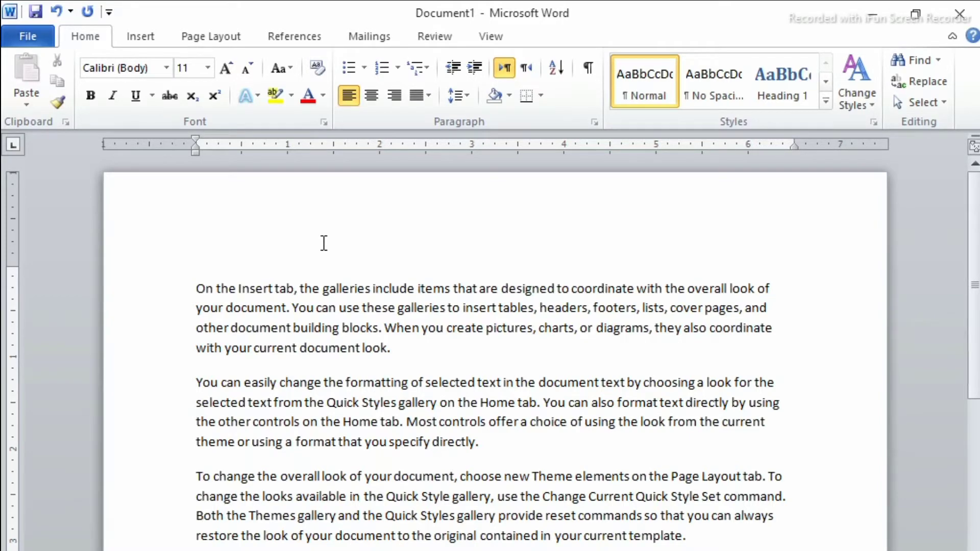
pyautogui.hotkey('ctrl', 'a')
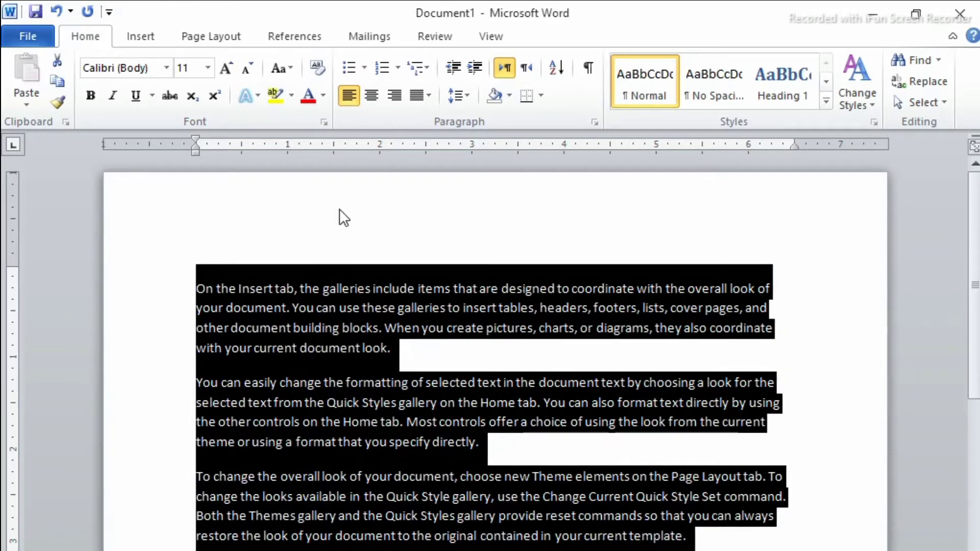
pyautogui.press('Delete')
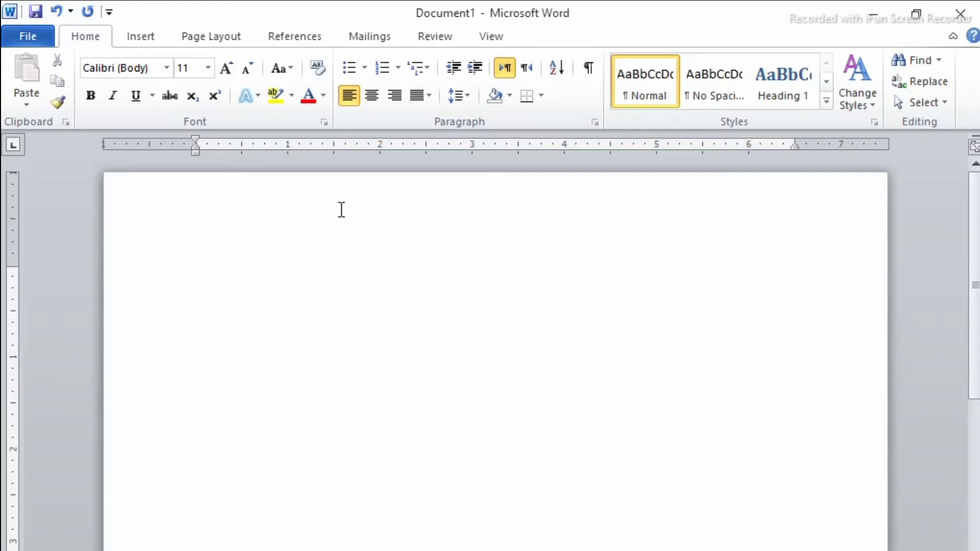
# - Generate five paragraphs of sample text with =rand(5) and delete all of them
pyautogui.write('=rand')
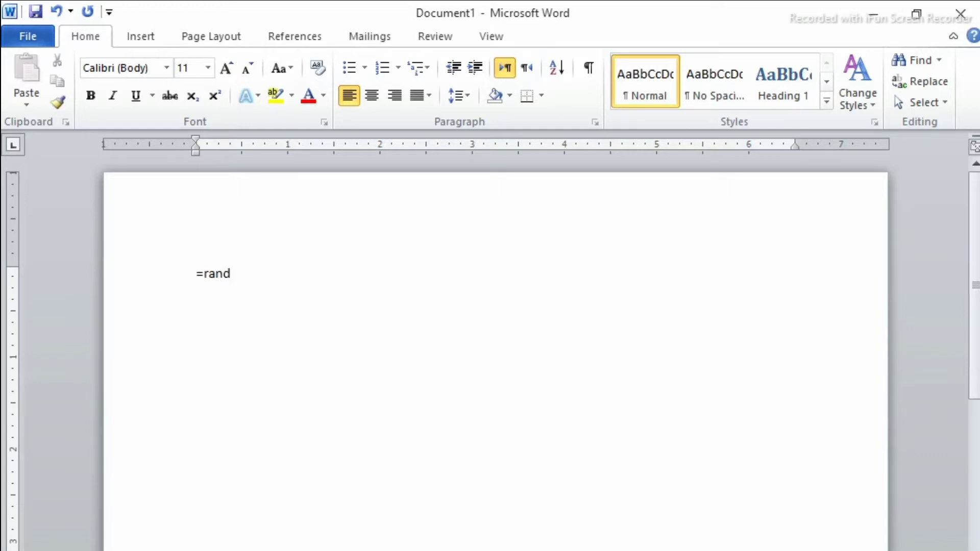
pyautogui.write('(')
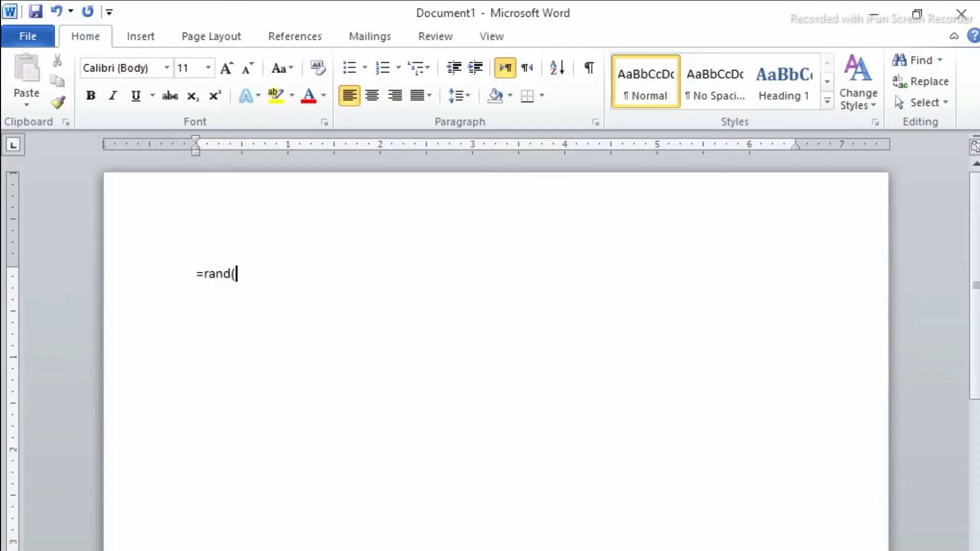
pyautogui.write('5)')
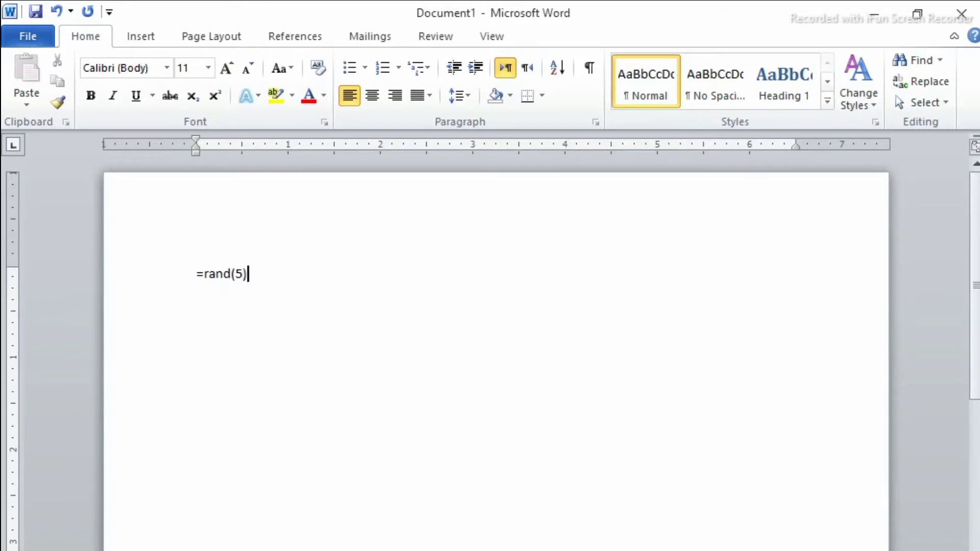
pyautogui.press('Return')
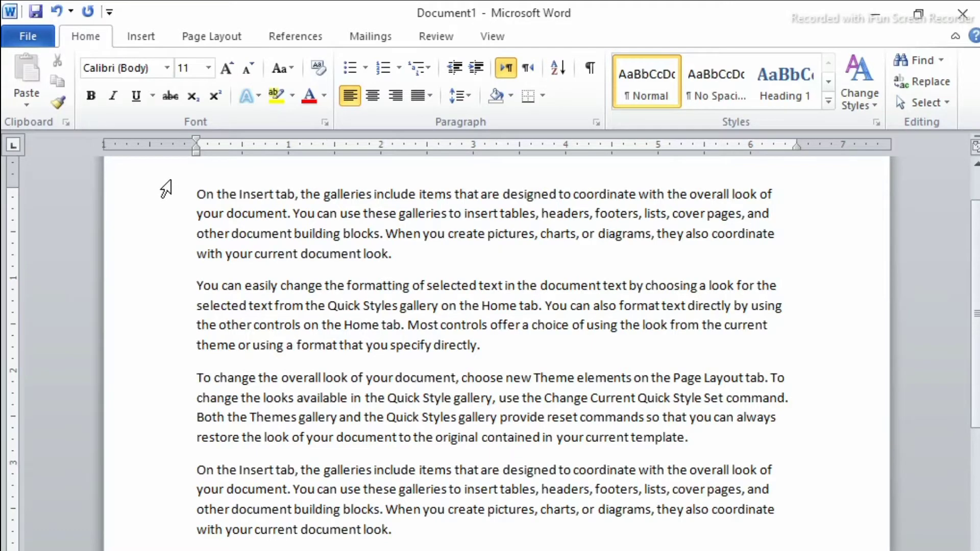
pyautogui.moveTo(164, 188); pyautogui.dragTo(209, 549)
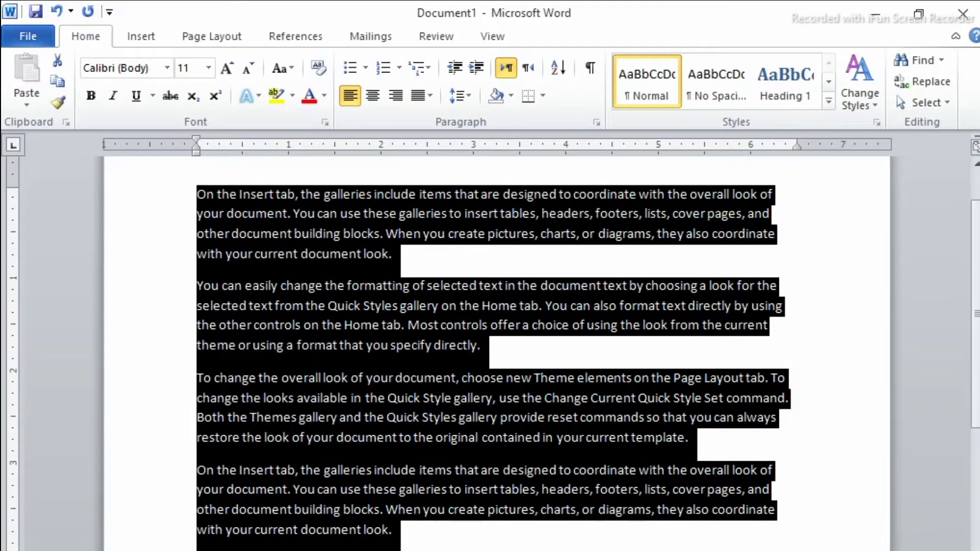
pyautogui.press('Delete')
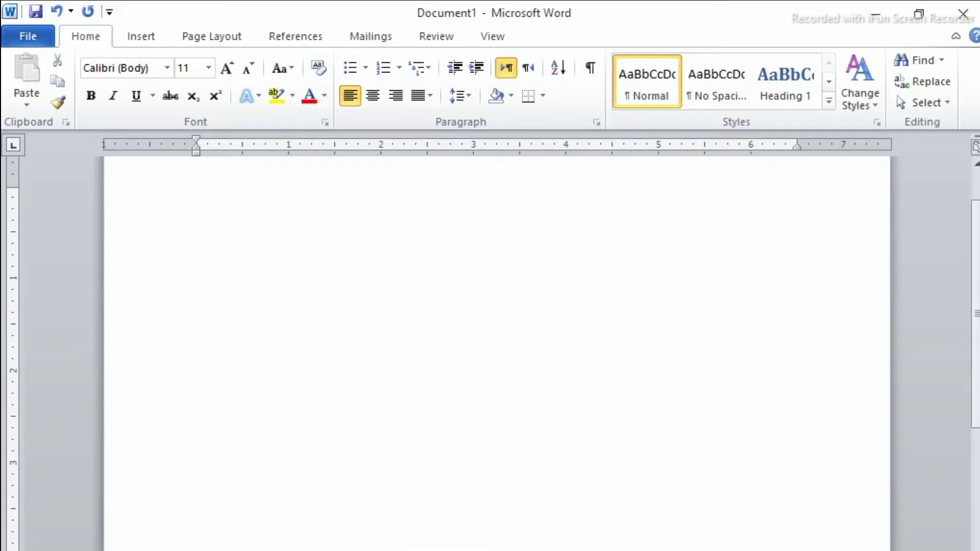
# - Generate five sample paragraphs of two sentences each with =rand(5,2)
pyautogui.write('=rand')
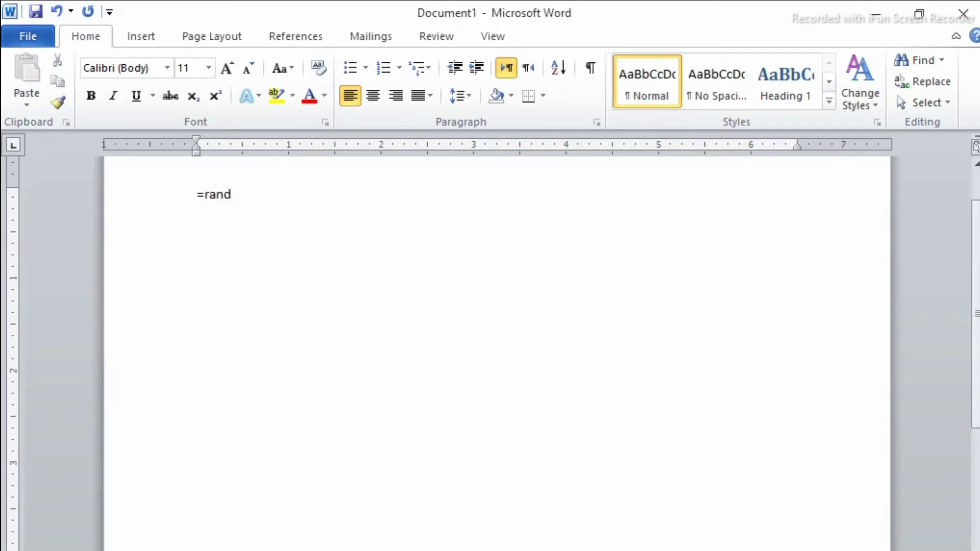
pyautogui.write('(')
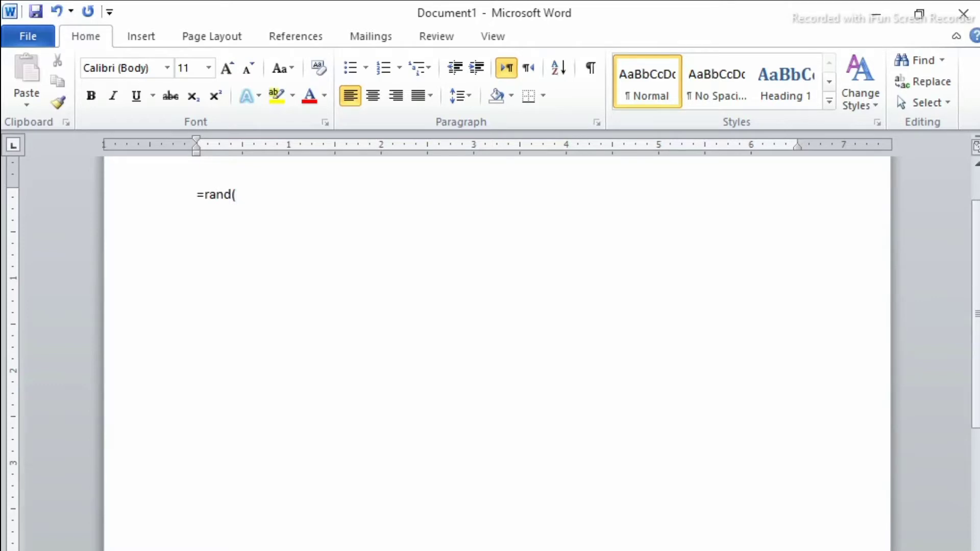
pyautogui.write('5,')
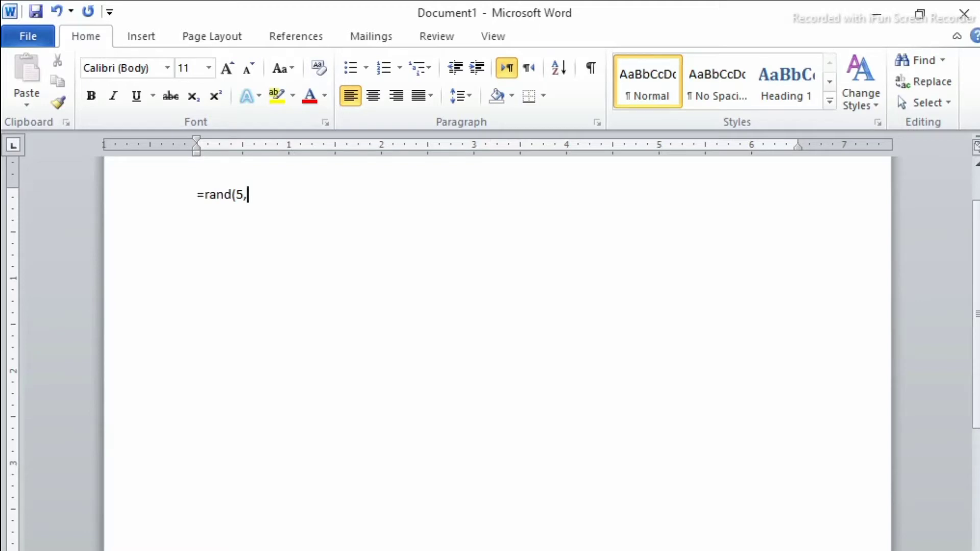
pyautogui.write('2')
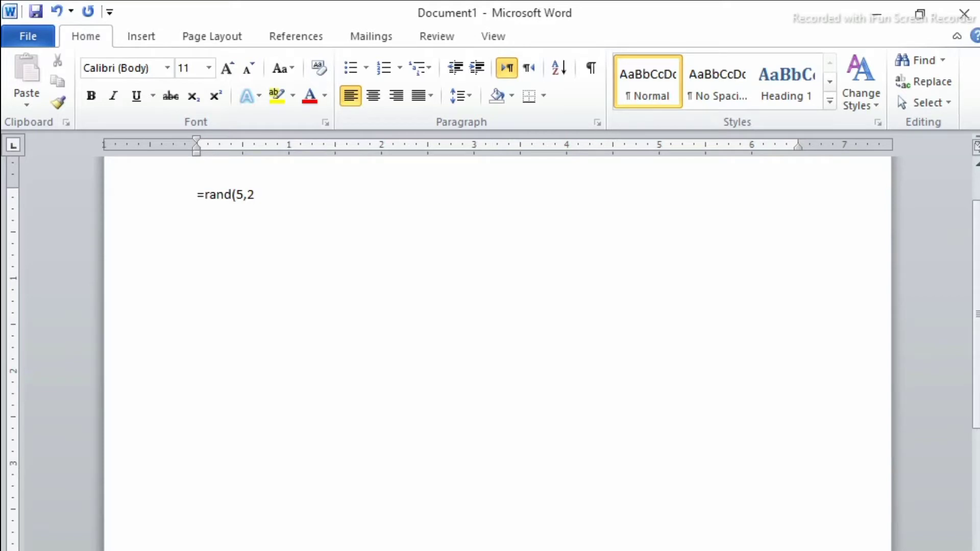
pyautogui.write(')')
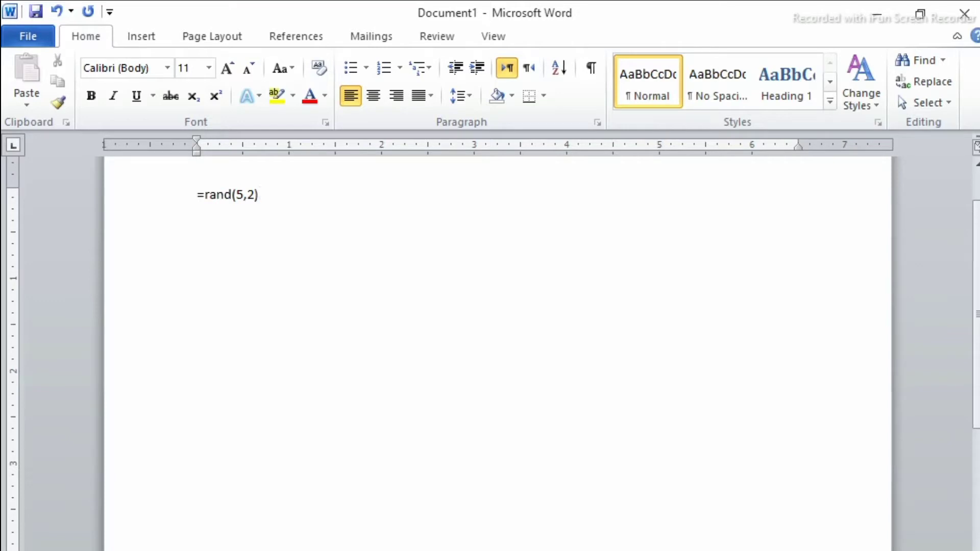
pyautogui.press('Return')
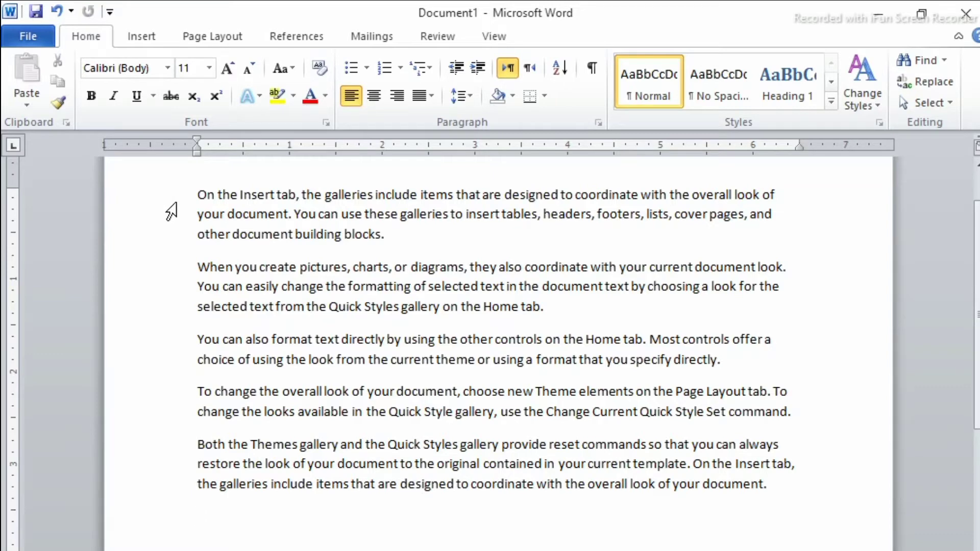
# - Make the opening words "On the Insert tab, the galleries" bold, italic and underlined
pyautogui.click(196, 194)
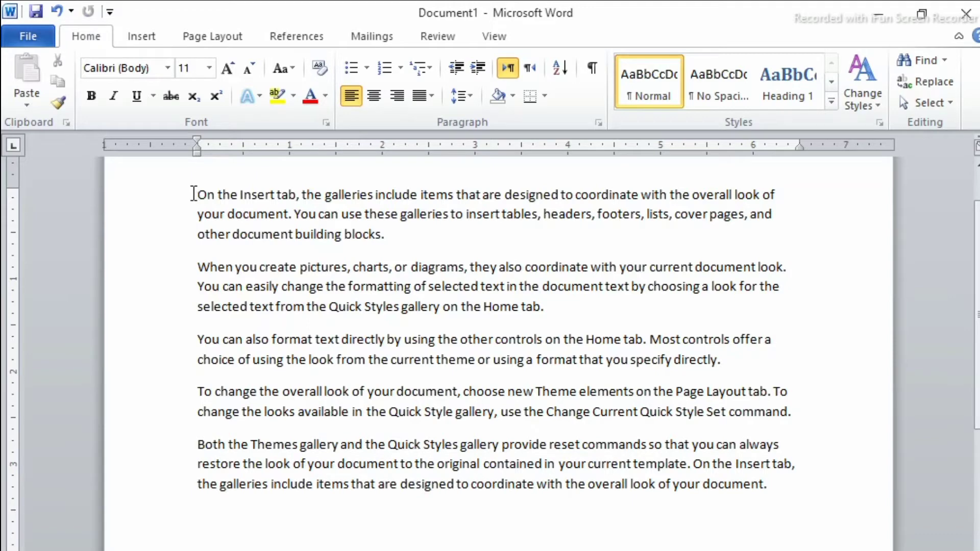
pyautogui.moveTo(197, 197); pyautogui.dragTo(375, 170)
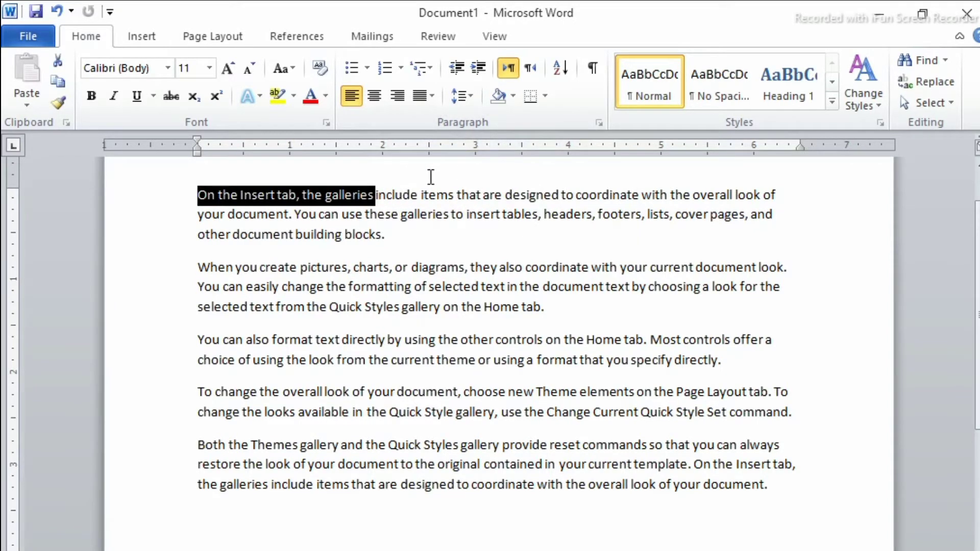
pyautogui.click(92, 95)
pyautogui.click(109, 94)
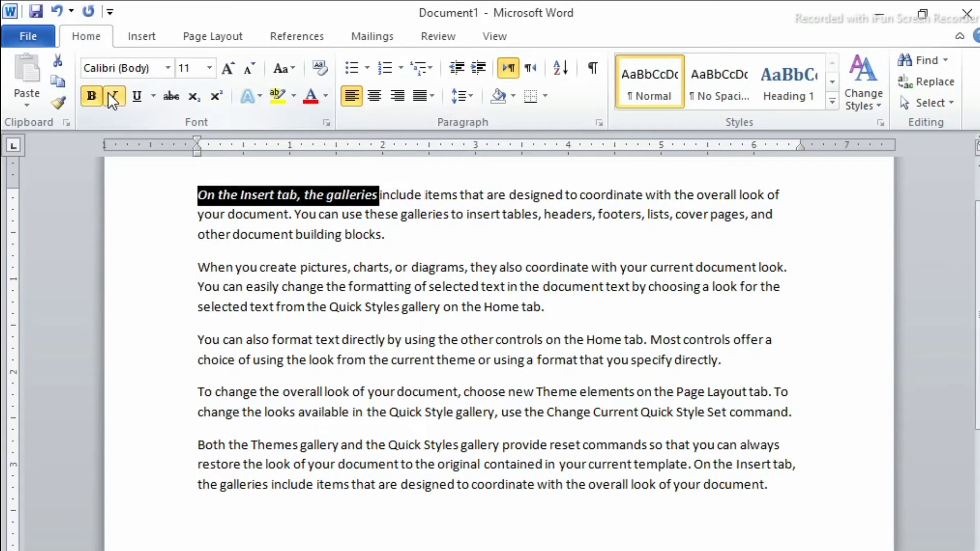
pyautogui.click(134, 91)
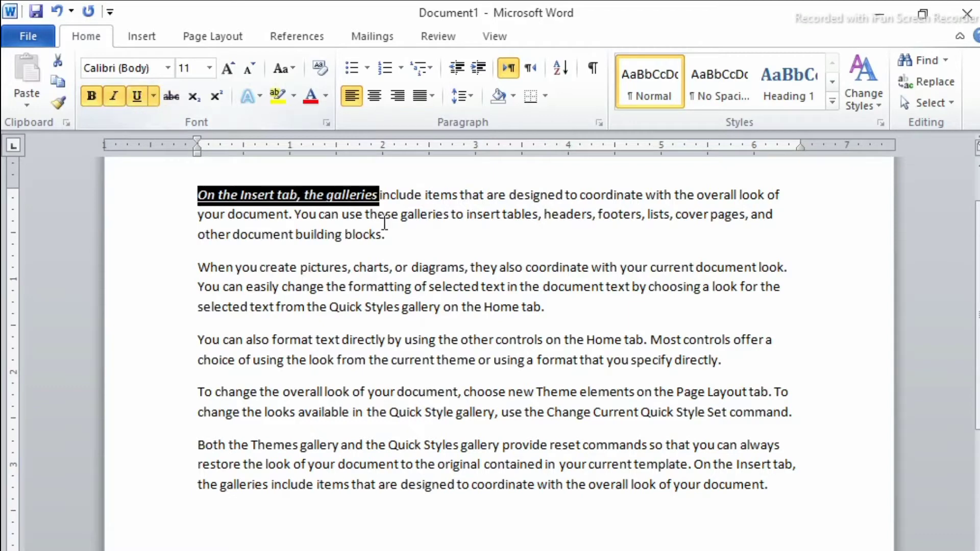
# - Split the first paragraph after "galleries" so the formatted phrase stands on its own line as a heading
pyautogui.click(391, 193)
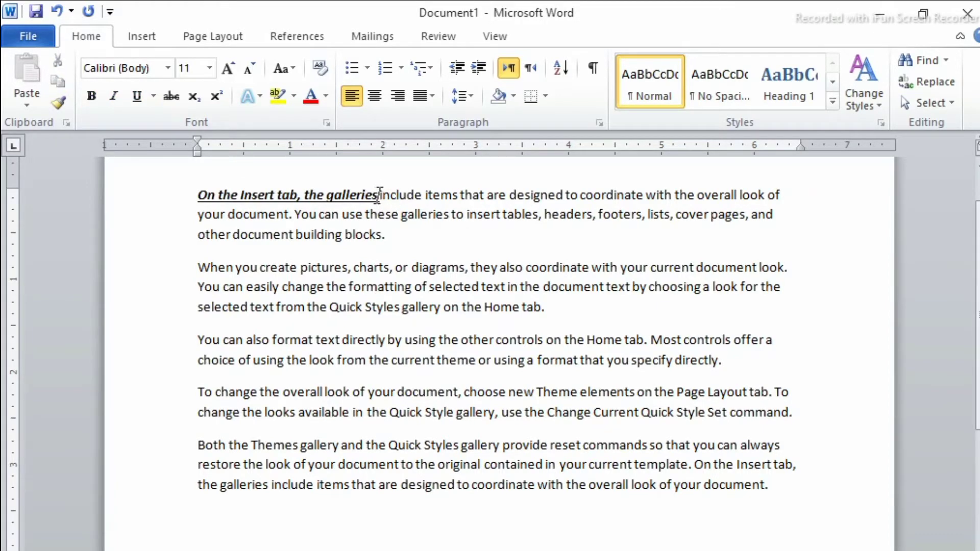
pyautogui.click(380, 194)
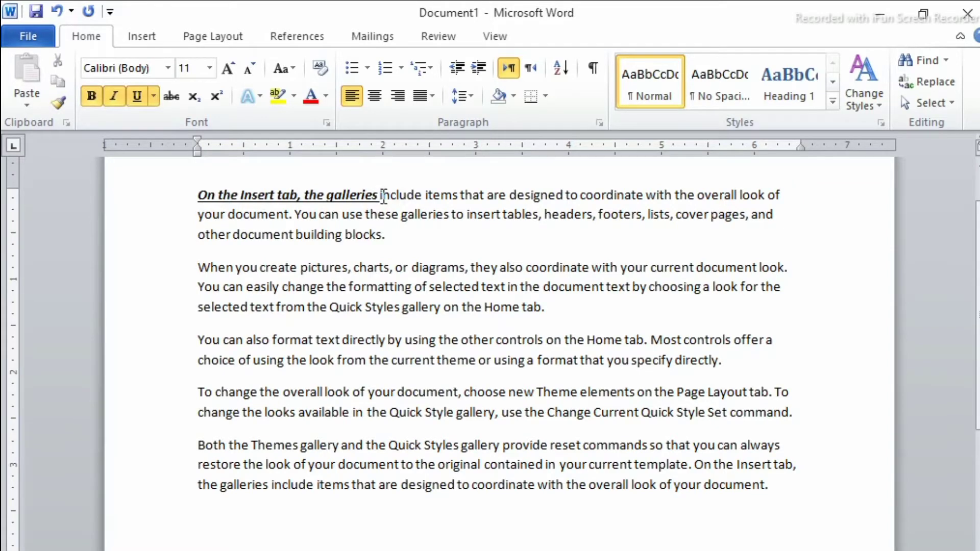
pyautogui.press('Return')
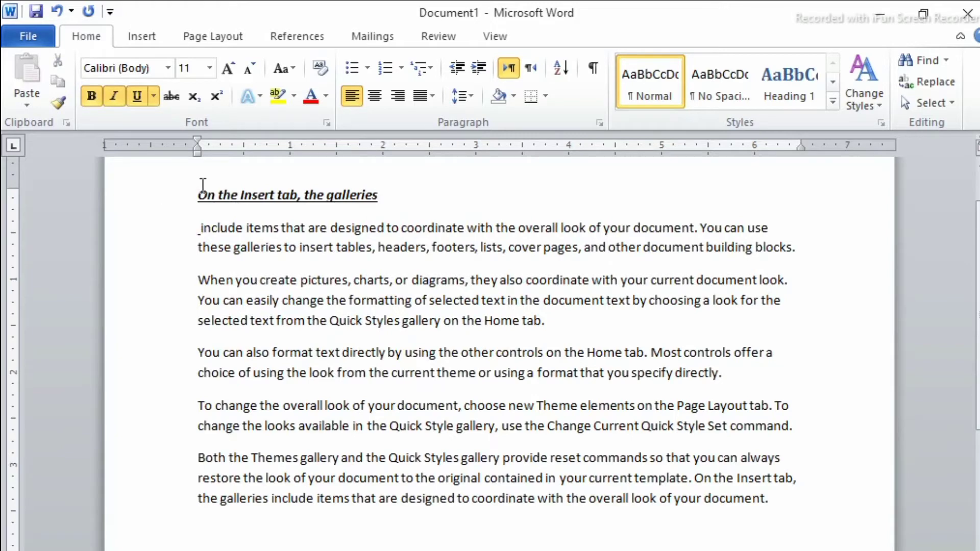
# - Select the heading line "On the Insert tab, the galleries" and grow its font size to 28
pyautogui.click(180, 197)
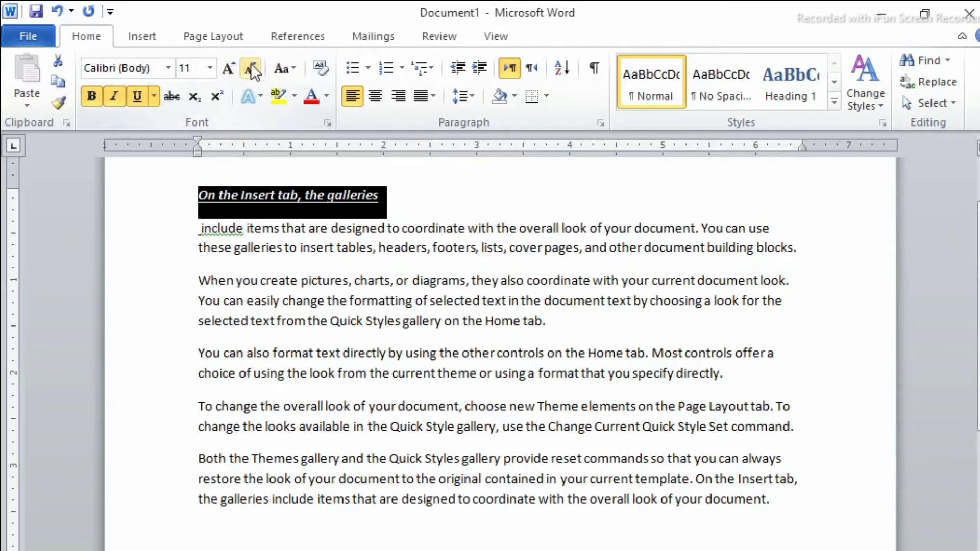
pyautogui.click(229, 66)
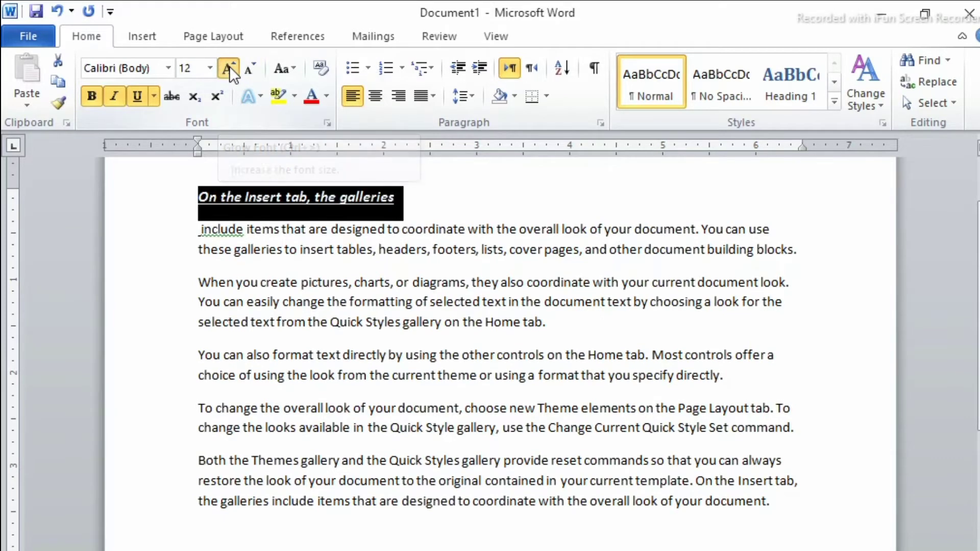
pyautogui.click(230, 67)
pyautogui.click(229, 67)
pyautogui.click(229, 67)
pyautogui.click(228, 67)
pyautogui.click(228, 67)
pyautogui.click(228, 66)
pyautogui.click(228, 66)
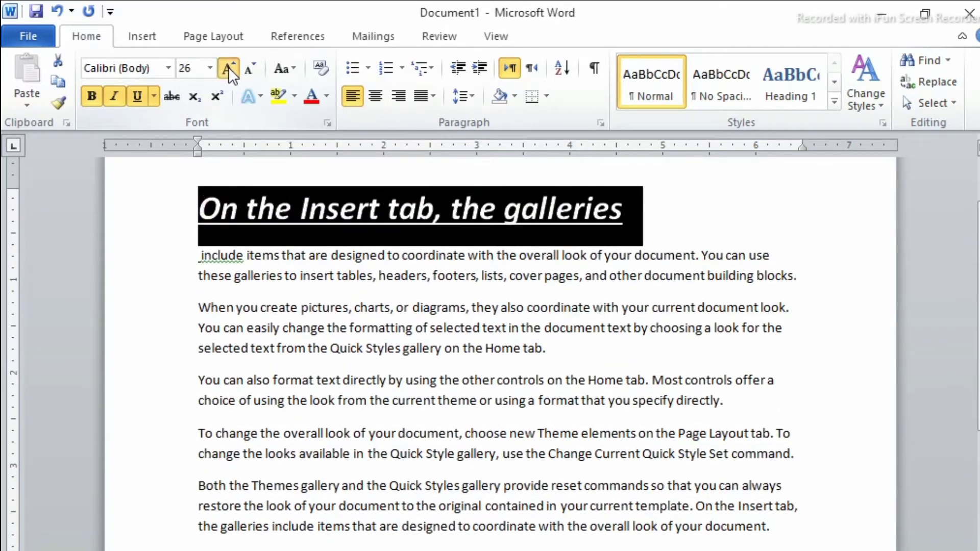
pyautogui.click(228, 66)
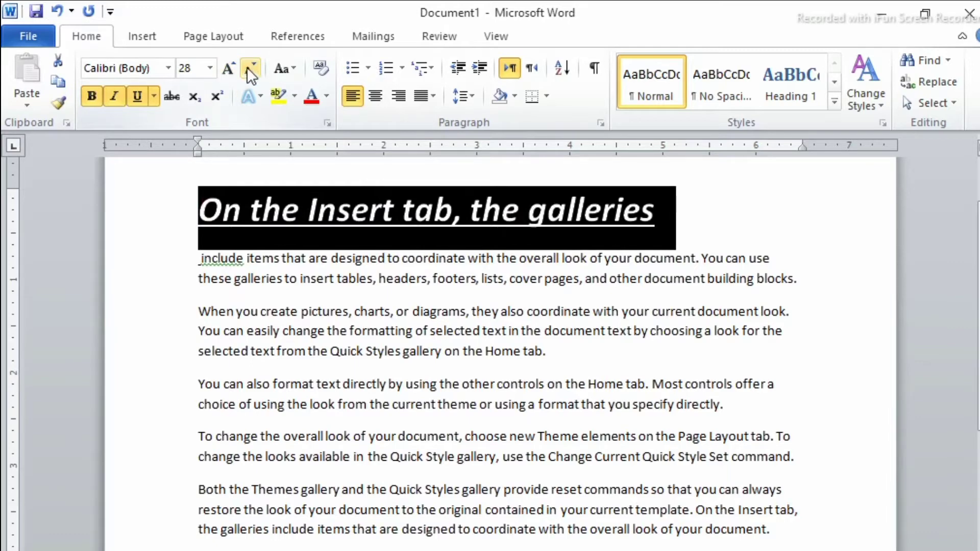
# - Shrink the font size of the selected heading line to 8
pyautogui.click(255, 67)
pyautogui.click(255, 67)
pyautogui.click(255, 67)
pyautogui.click(255, 68)
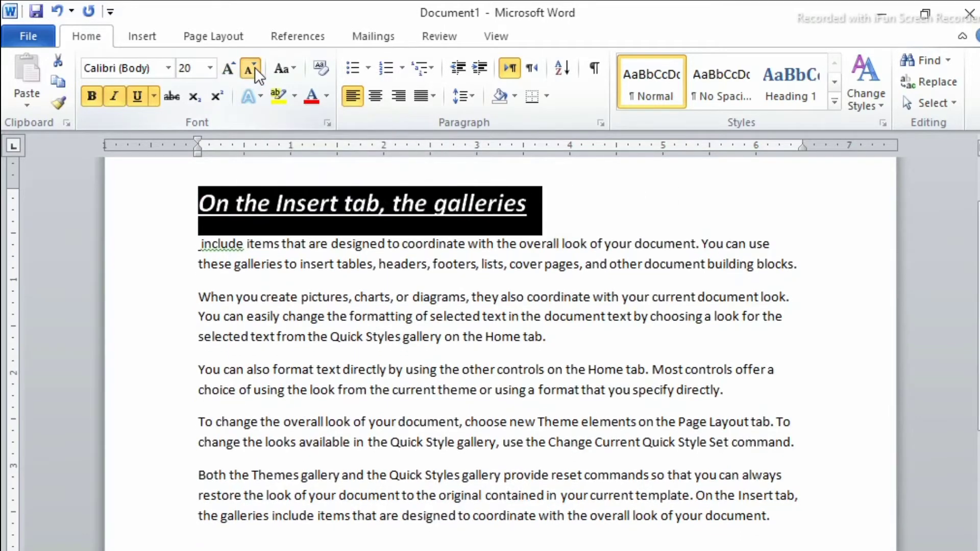
pyautogui.click(255, 68)
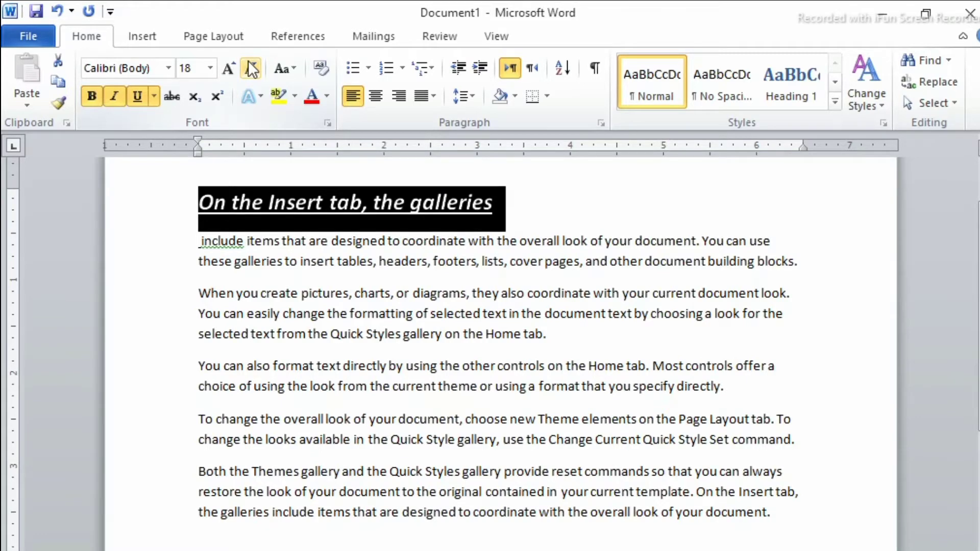
pyautogui.click(252, 68)
pyautogui.click(252, 68)
pyautogui.click(251, 69)
pyautogui.click(252, 68)
pyautogui.click(251, 69)
pyautogui.click(252, 68)
pyautogui.click(252, 68)
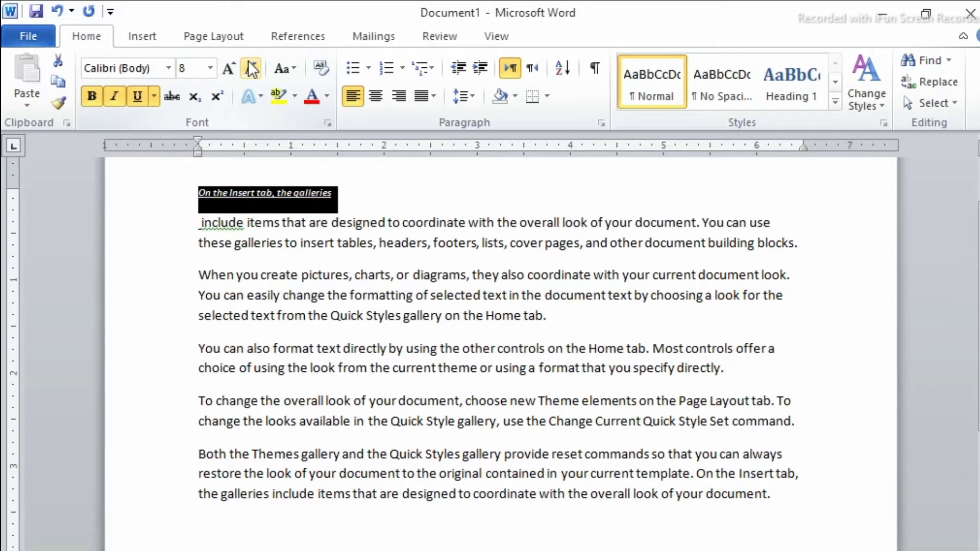
# - Increase the selected heading's font size point by point to 16
pyautogui.hotkey('ctrl', ']')
pyautogui.hotkey('ctrl', ']')
pyautogui.hotkey('ctrl', ']')
pyautogui.hotkey('ctrl', ']')
pyautogui.hotkey('ctrl', ']')
pyautogui.hotkey('ctrl', ']')
pyautogui.hotkey('ctrl', ']')
pyautogui.hotkey('ctrl', ']')
pyautogui.hotkey('ctrl', ']')
pyautogui.hotkey('ctrl', ']')
pyautogui.hotkey('ctrl', ']')
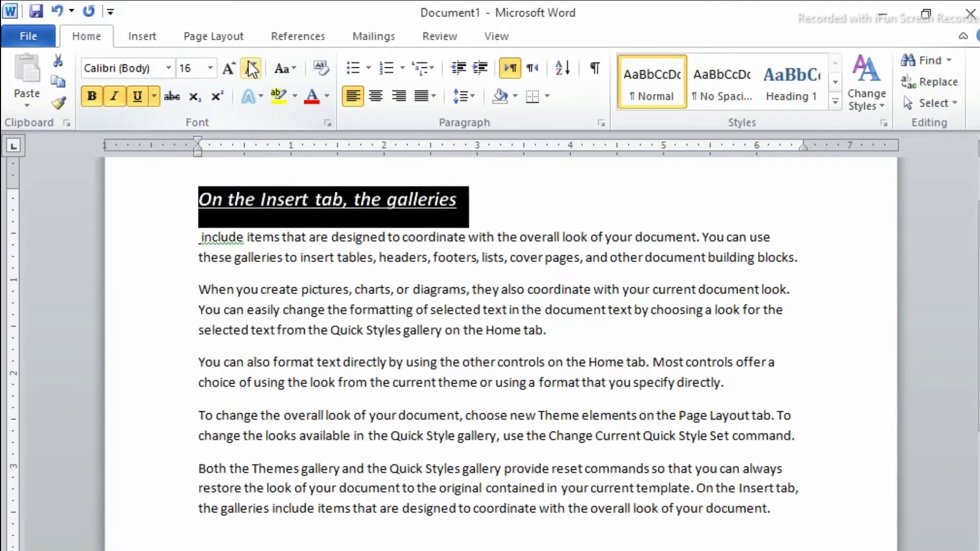
# - Increase the selected heading's font size to 20 and set its font color to standard red
pyautogui.hotkey('ctrl', ']')
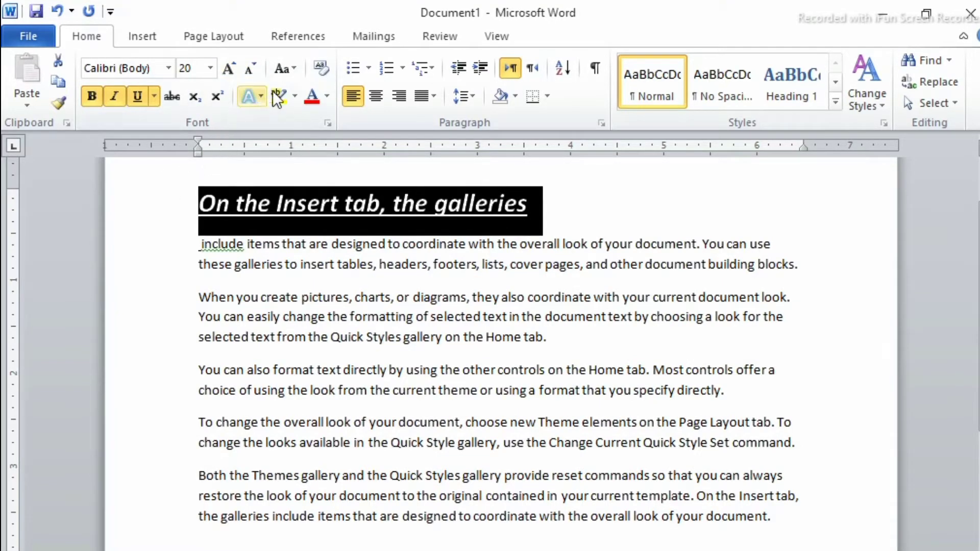
pyautogui.click(329, 98)
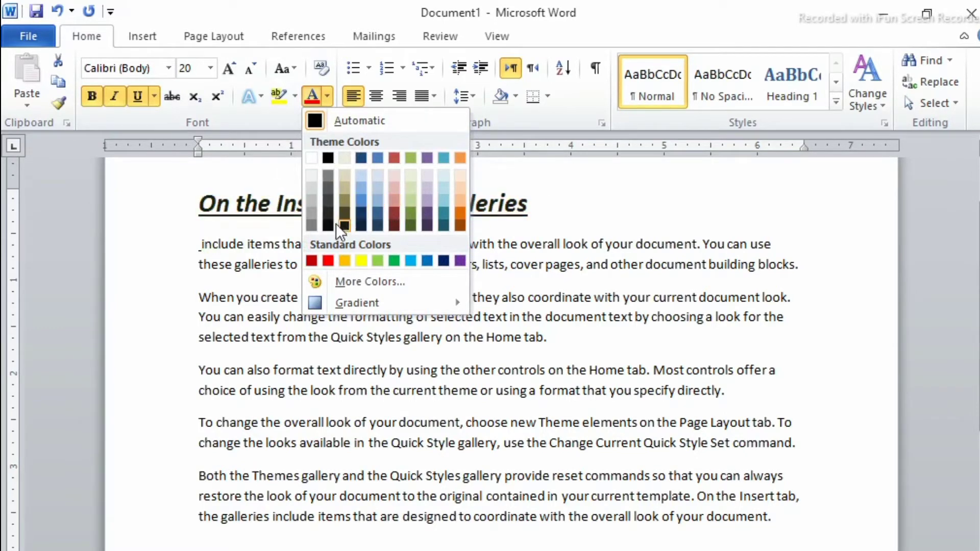
pyautogui.click(328, 260)
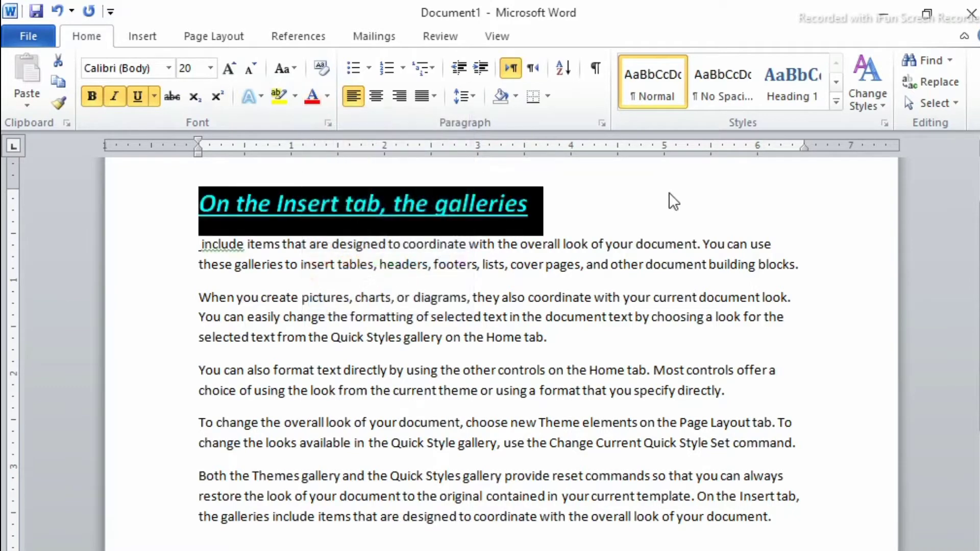
pyautogui.click(684, 193)
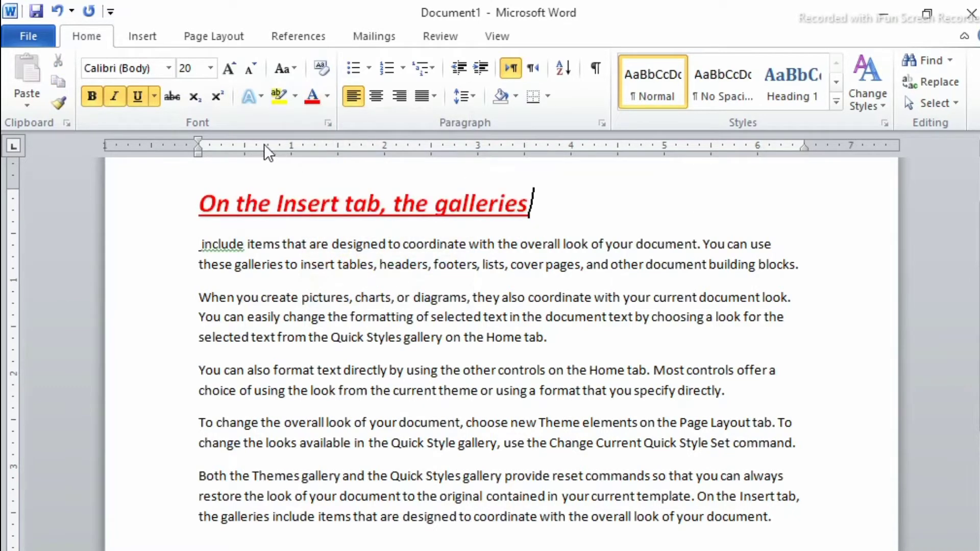
# - Select the whole heading line and apply the solid orange text effect from the last row of the preset effects
pyautogui.click(263, 94)
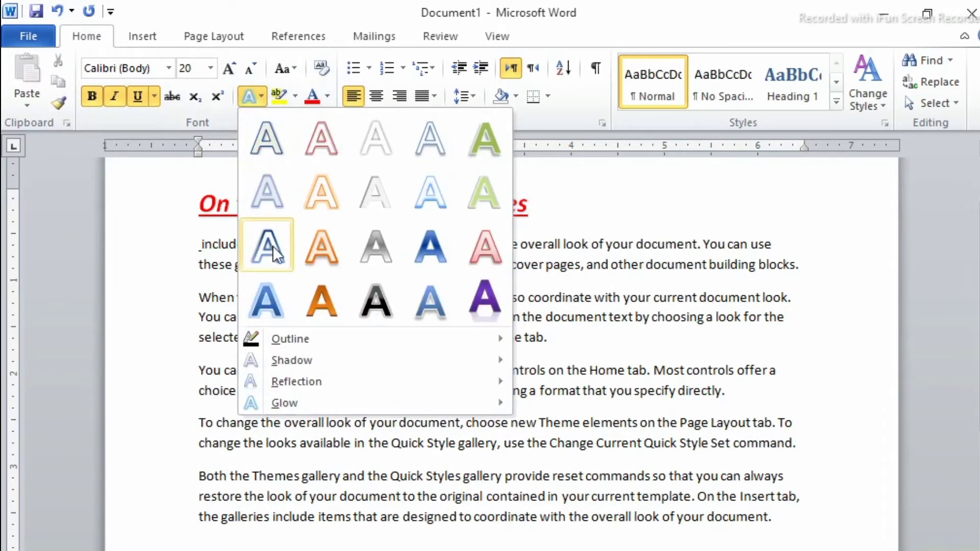
pyautogui.click(324, 290)
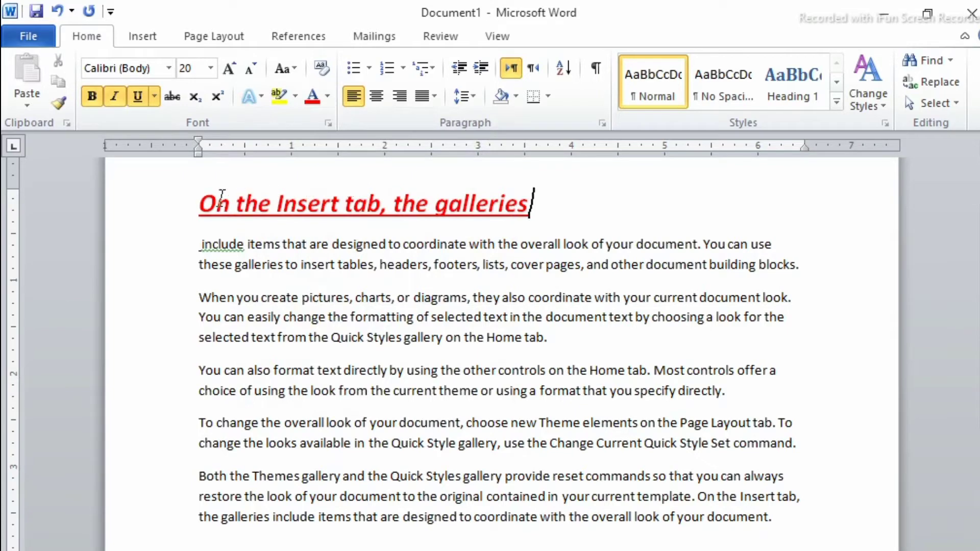
pyautogui.moveTo(199, 200); pyautogui.dragTo(505, 161)
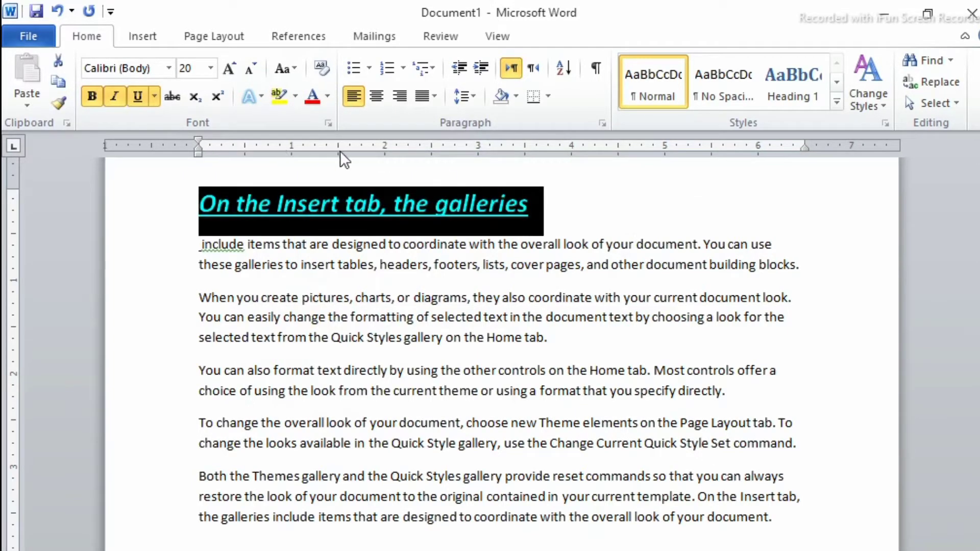
pyautogui.click(262, 94)
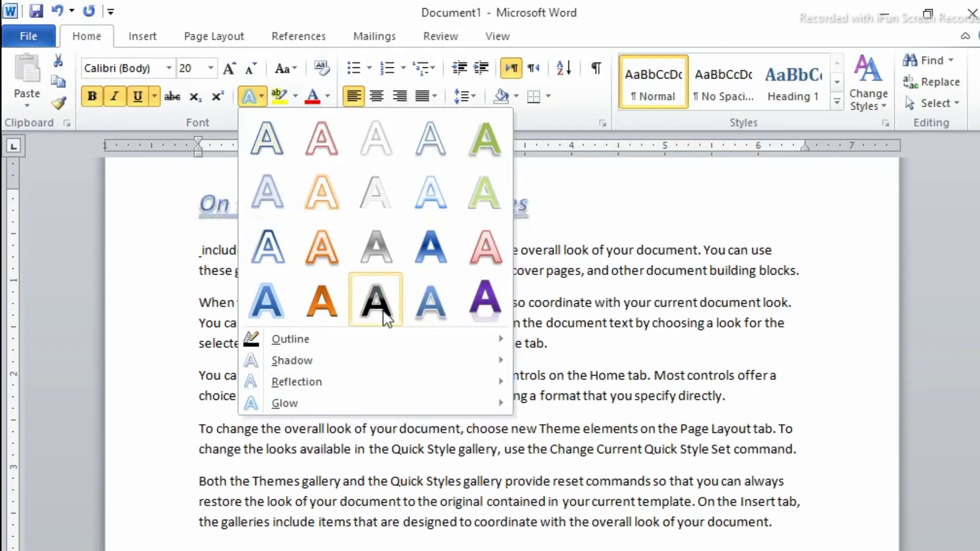
pyautogui.click(333, 293)
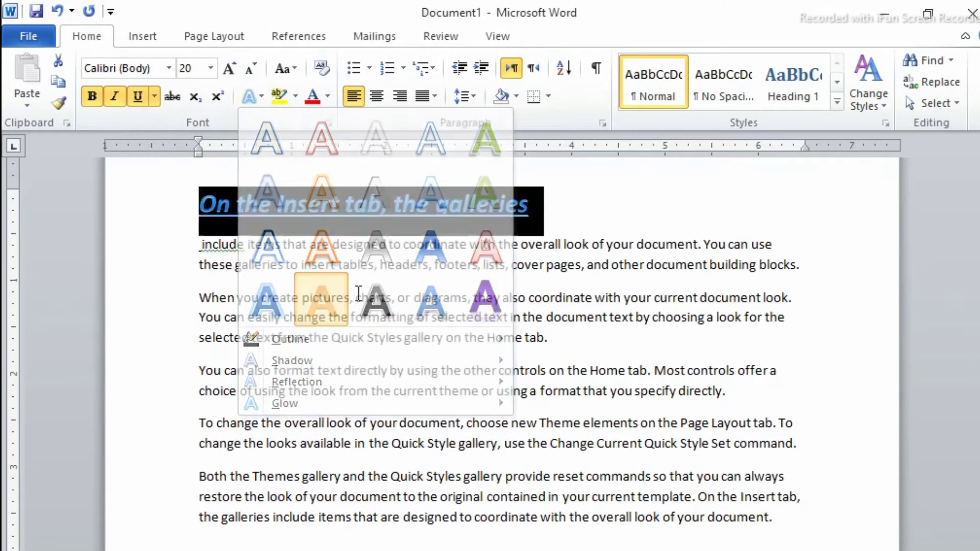
pyautogui.click(602, 195)
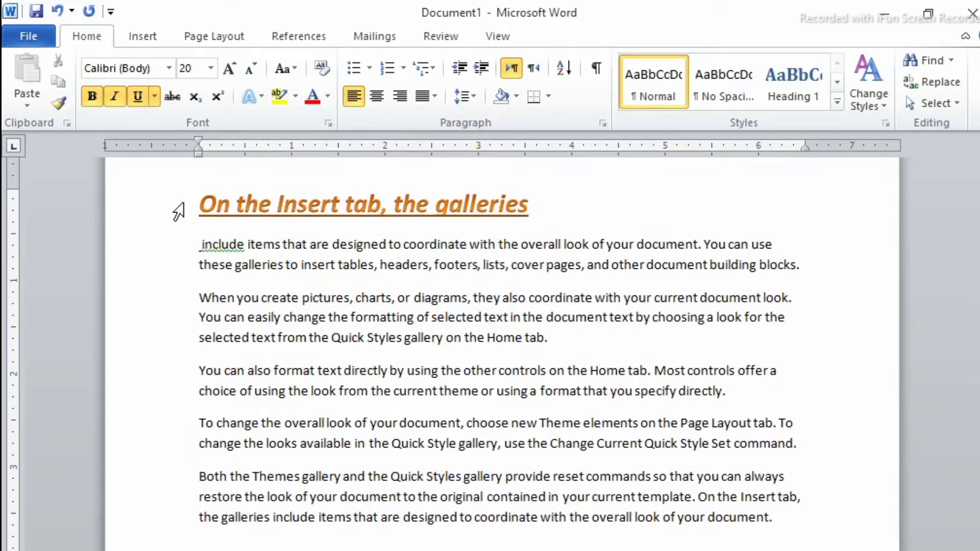
# - Select the heading line and change its capitalization to Sentence case
pyautogui.click(177, 219)
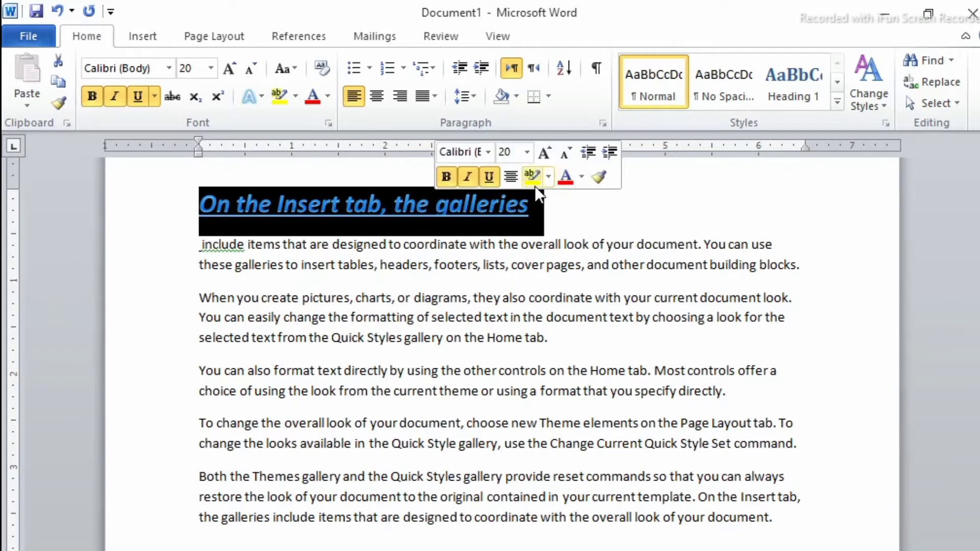
pyautogui.click(289, 67)
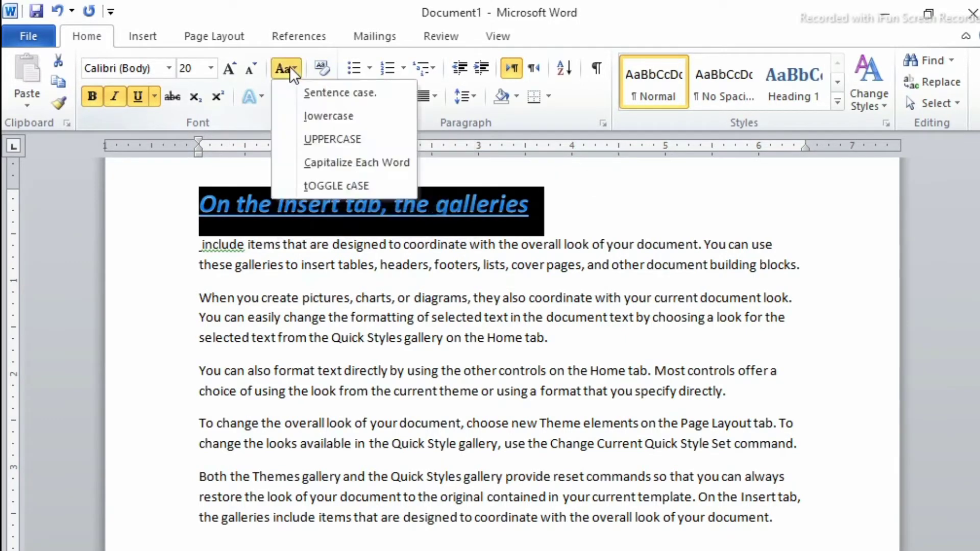
pyautogui.click(320, 89)
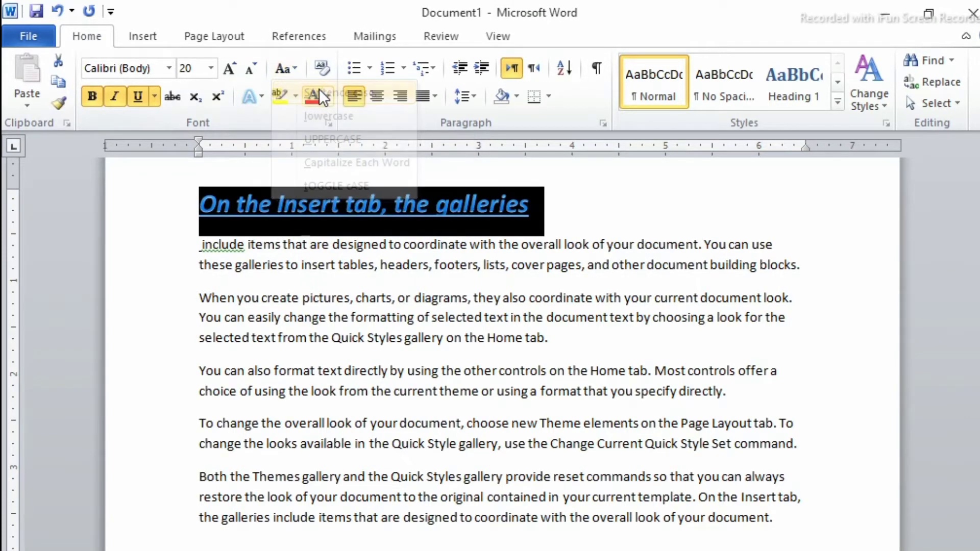
pyautogui.click(614, 204)
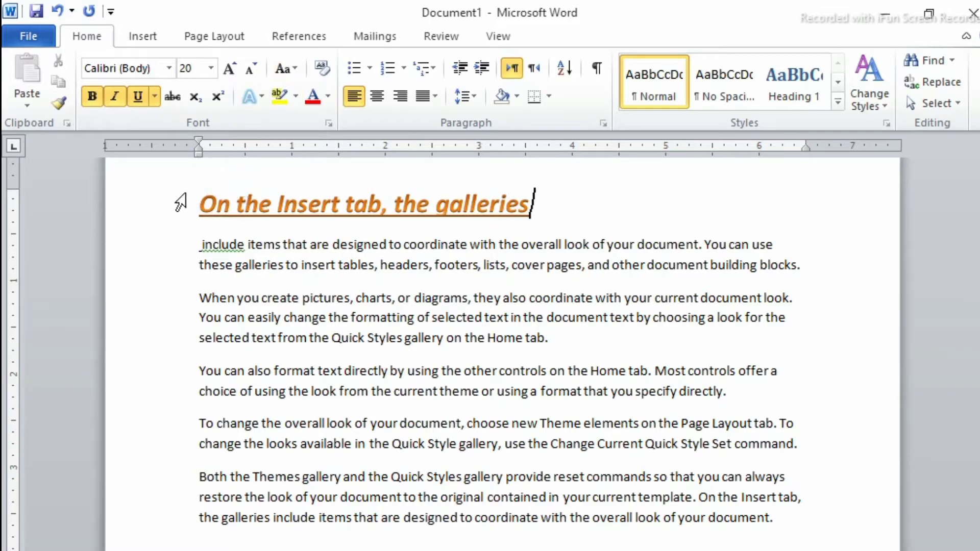
# - Select the heading line and convert its text to UPPERCASE
pyautogui.moveTo(519, 205); pyautogui.dragTo(197, 217)
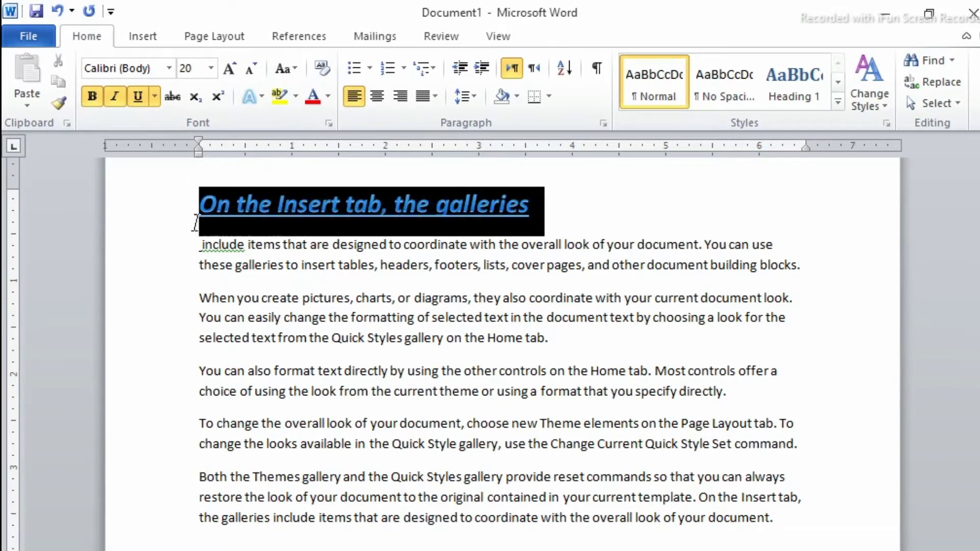
pyautogui.click(293, 68)
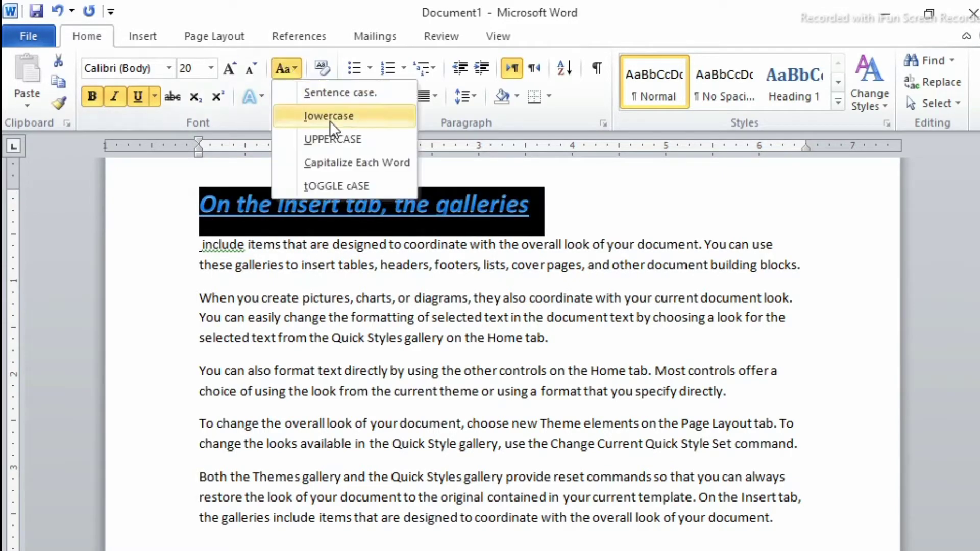
pyautogui.click(332, 138)
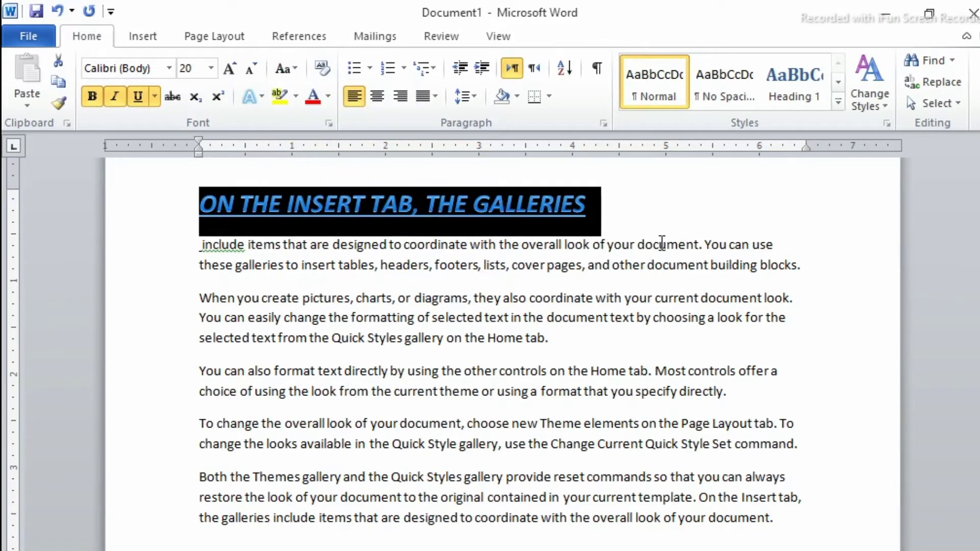
pyautogui.click(644, 201)
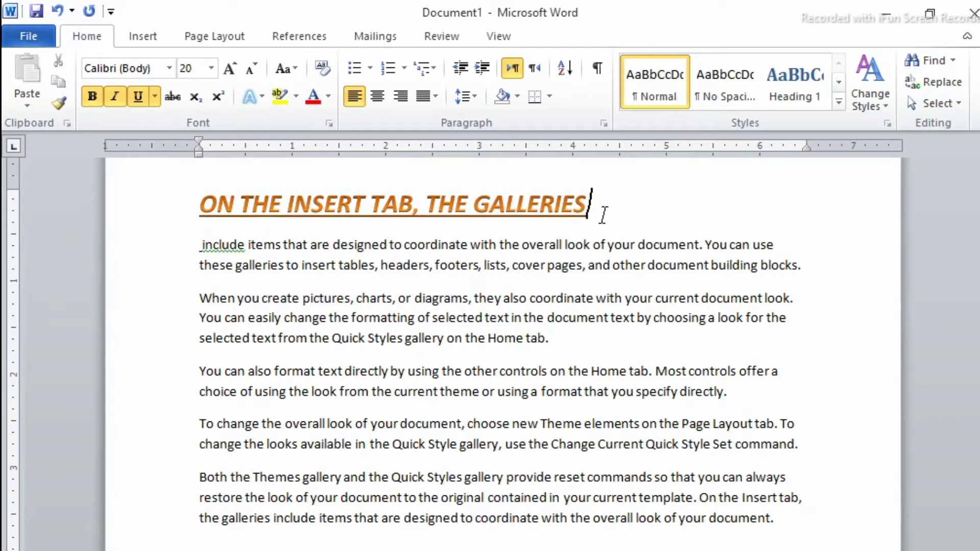
# - Select the heading line and convert its text to lowercase
pyautogui.moveTo(587, 208); pyautogui.dragTo(215, 219)
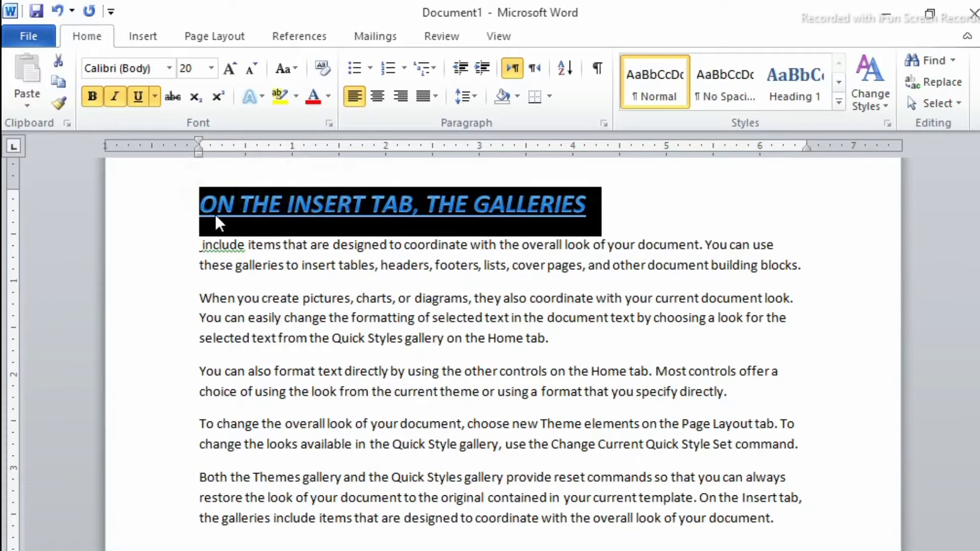
pyautogui.click(295, 69)
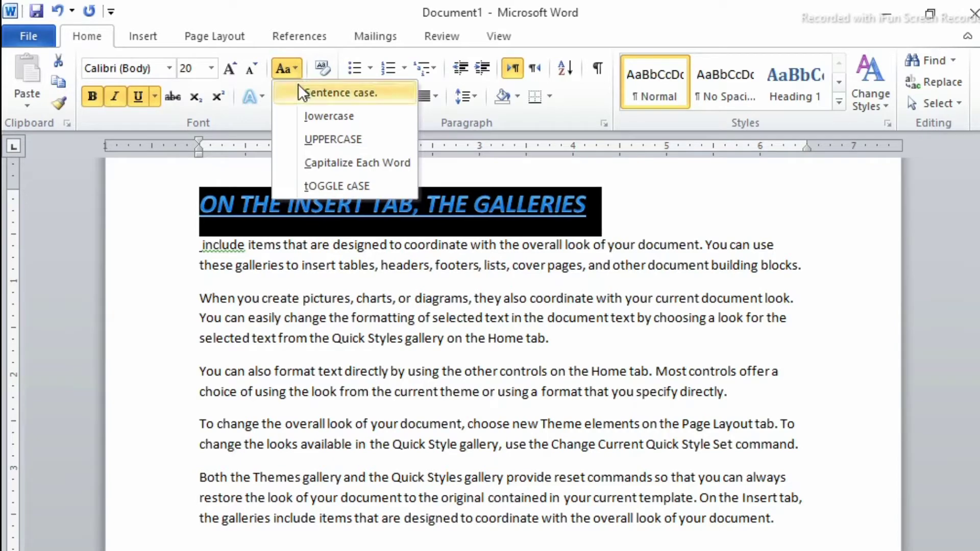
pyautogui.click(312, 115)
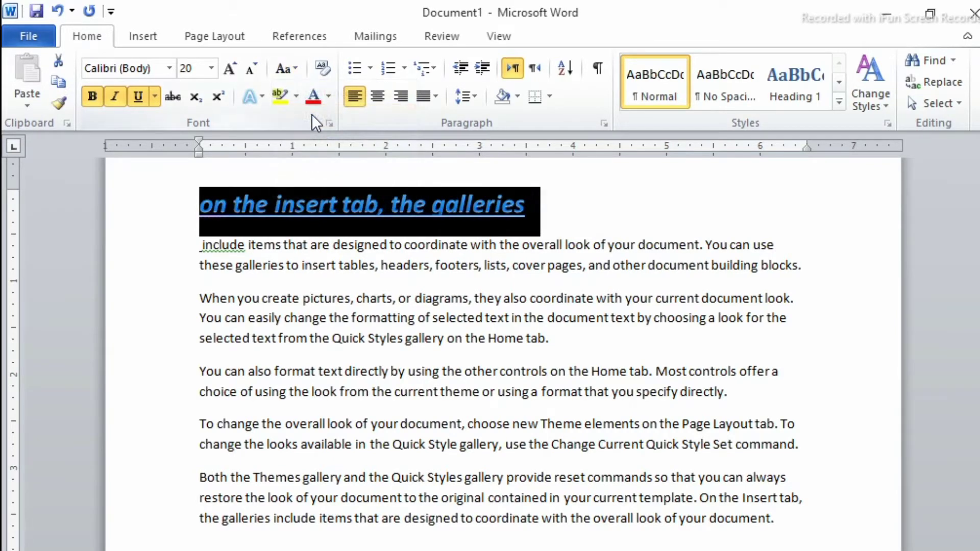
pyautogui.click(636, 196)
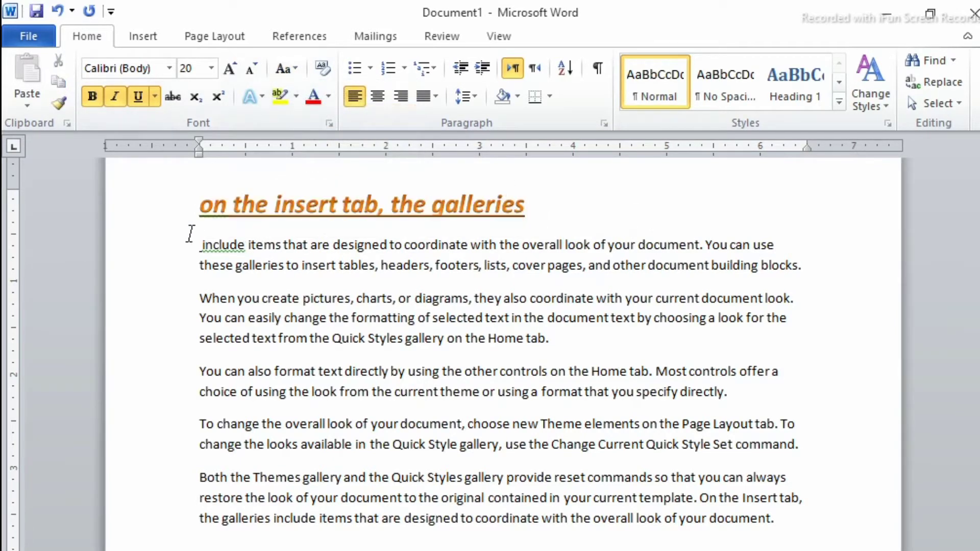
# - Select the heading line and change its case to Capitalize Each Word
pyautogui.moveTo(538, 206); pyautogui.dragTo(155, 225)
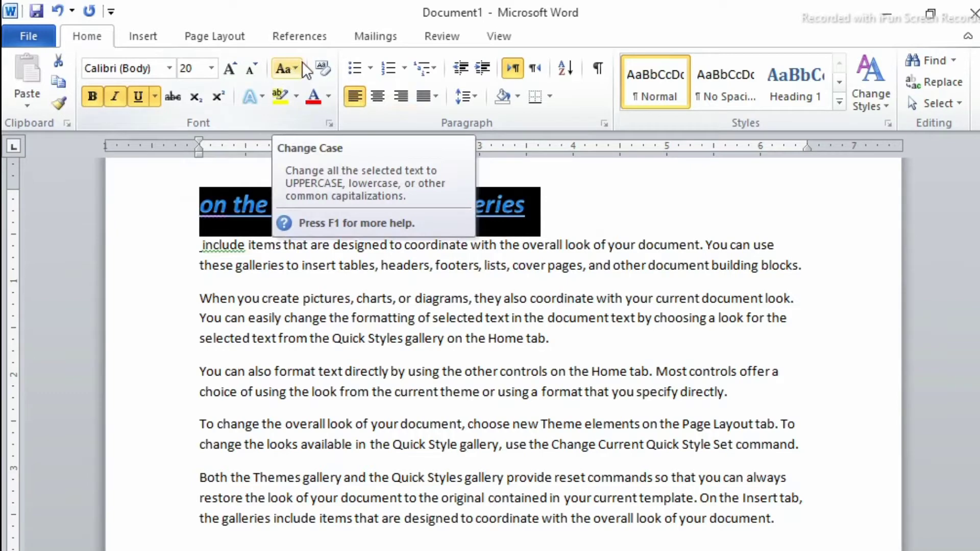
pyautogui.click(298, 62)
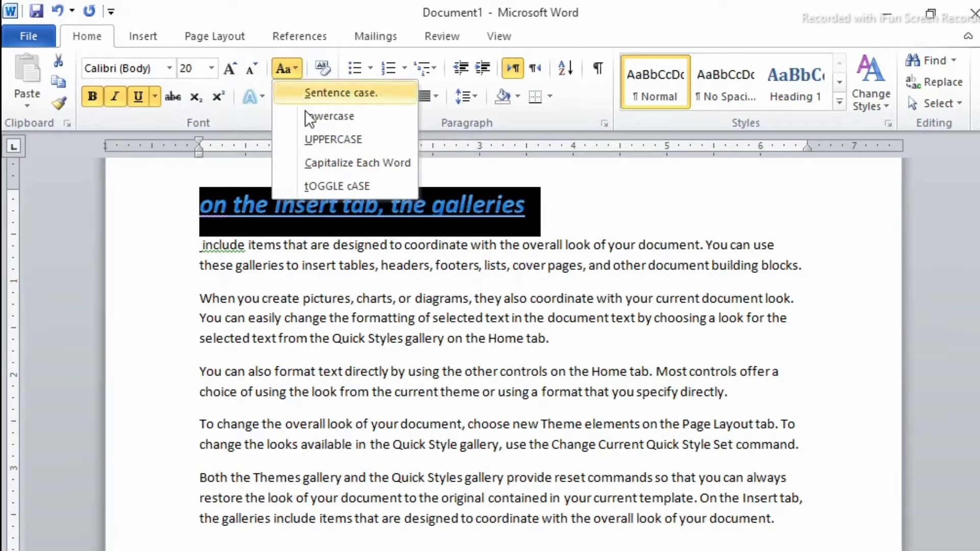
pyautogui.click(353, 162)
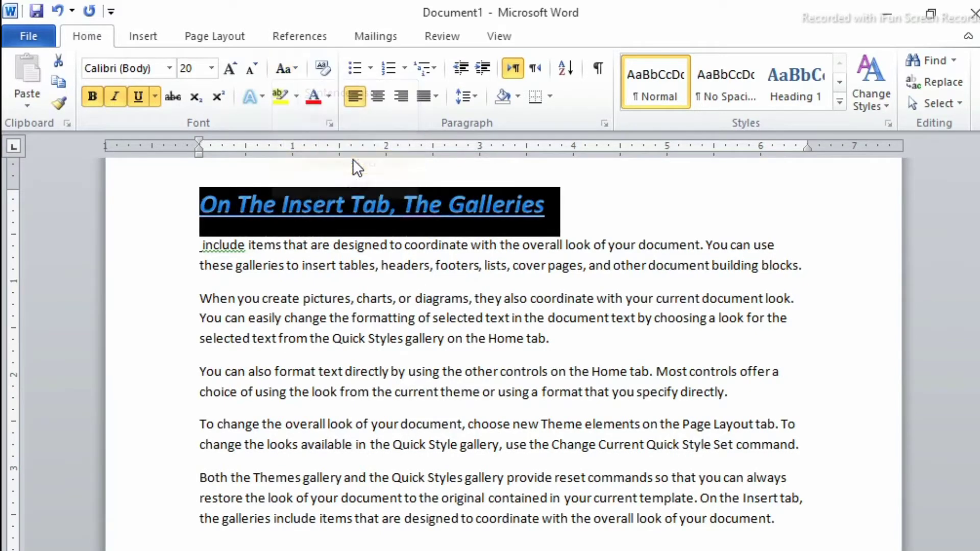
pyautogui.click(649, 204)
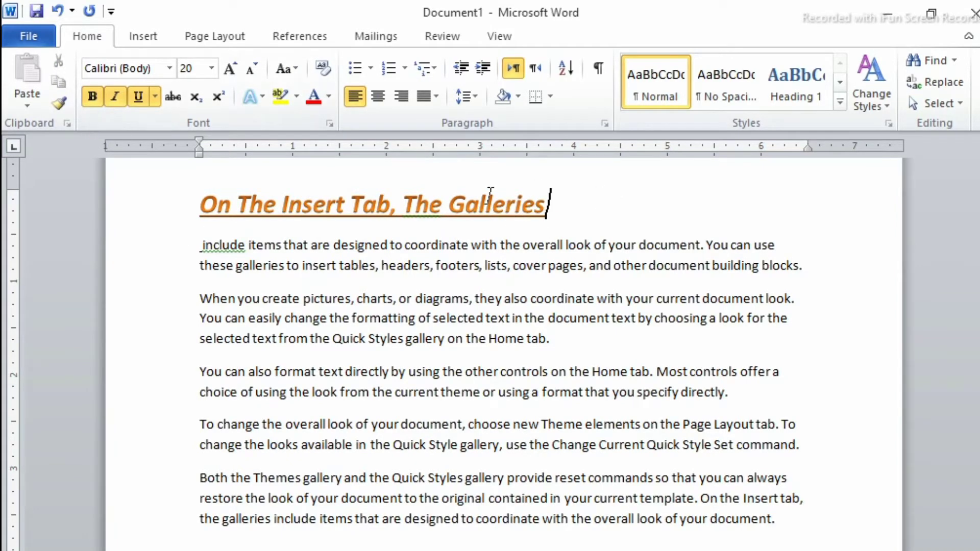
# - Select the whole heading line and switch its italic formatting off and back on
pyautogui.hotkey('ctrl', 'shift', 'Left')
pyautogui.hotkey('ctrl', 'shift', 'Left')
pyautogui.click(171, 203)
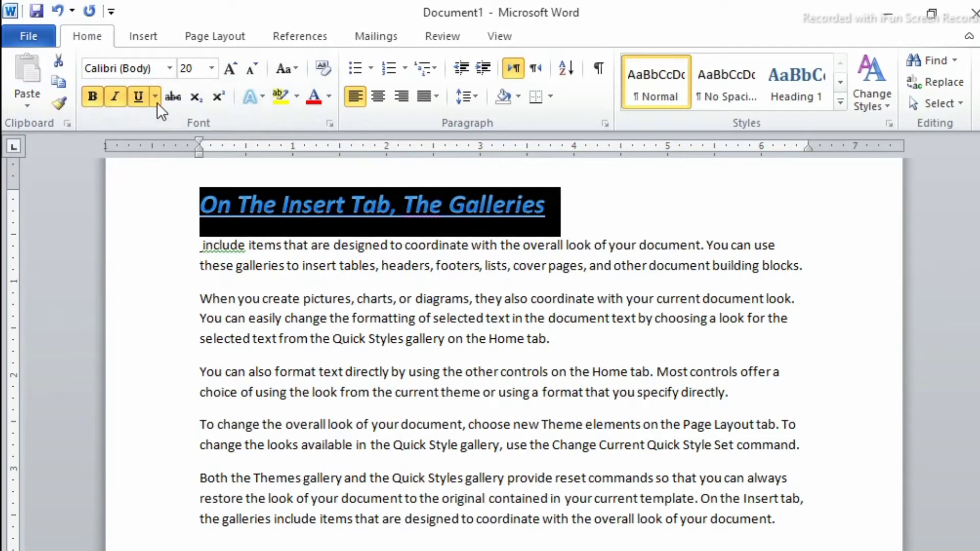
pyautogui.click(107, 96)
pyautogui.click(109, 97)
pyautogui.click(112, 95)
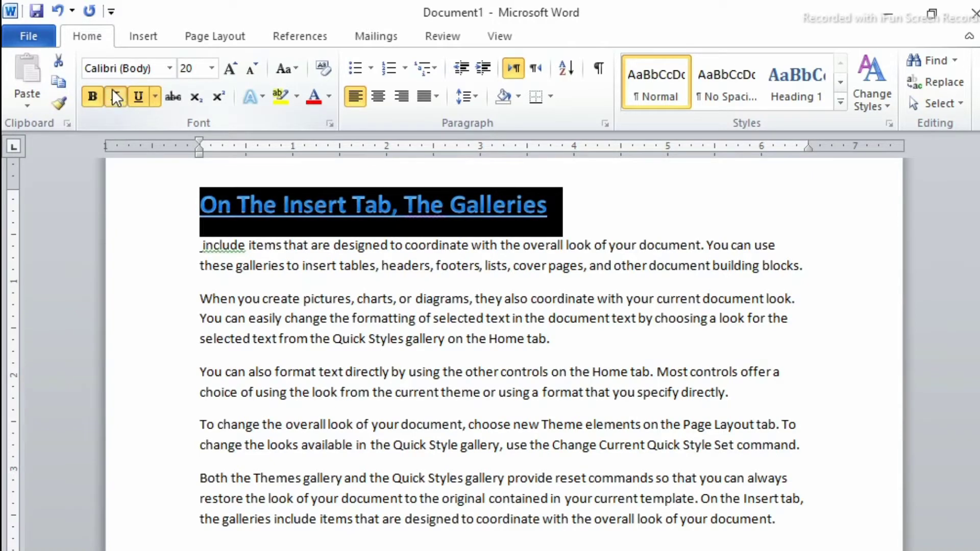
pyautogui.click(113, 93)
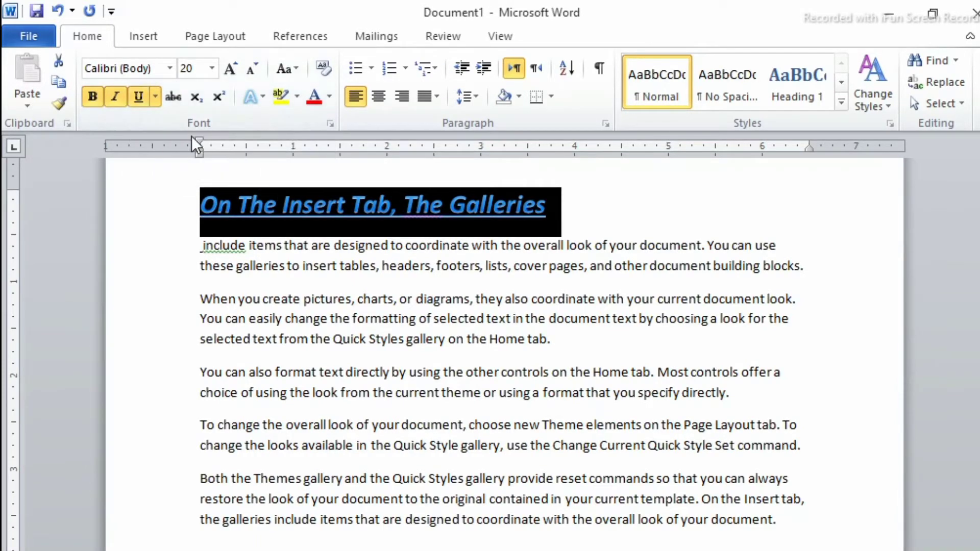
# - Remove the bold, italic and underline formatting from the selected heading, leaving the cursor in the paragraph below it
pyautogui.click(154, 94)
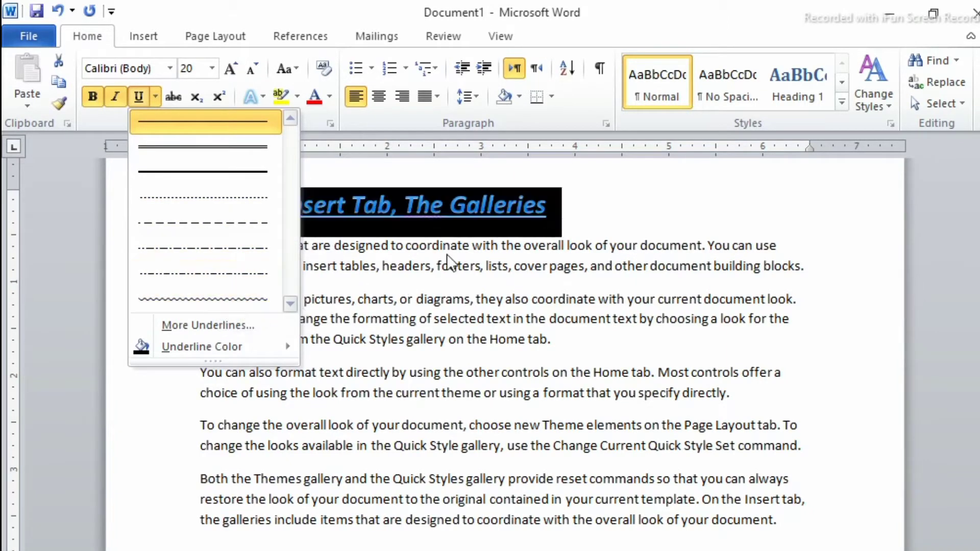
pyautogui.click(623, 185)
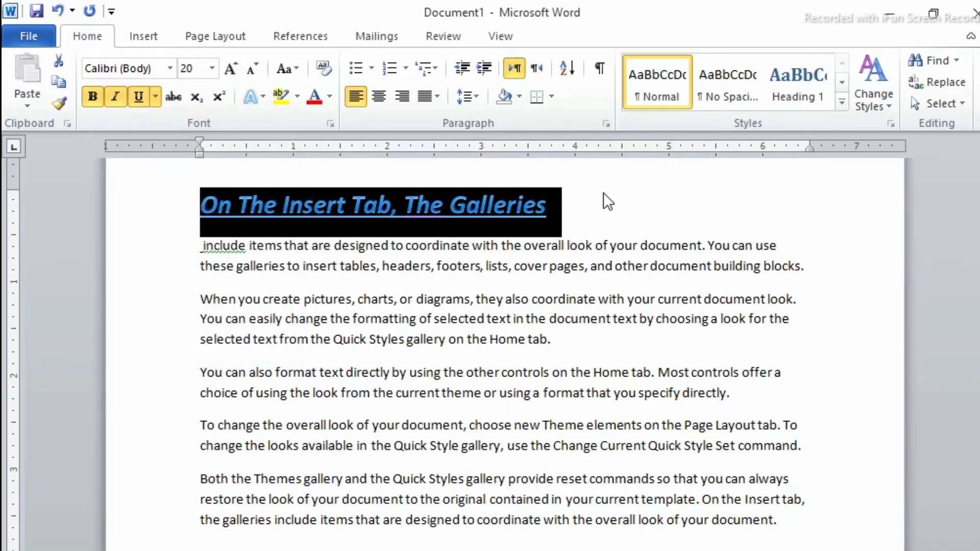
pyautogui.click(92, 92)
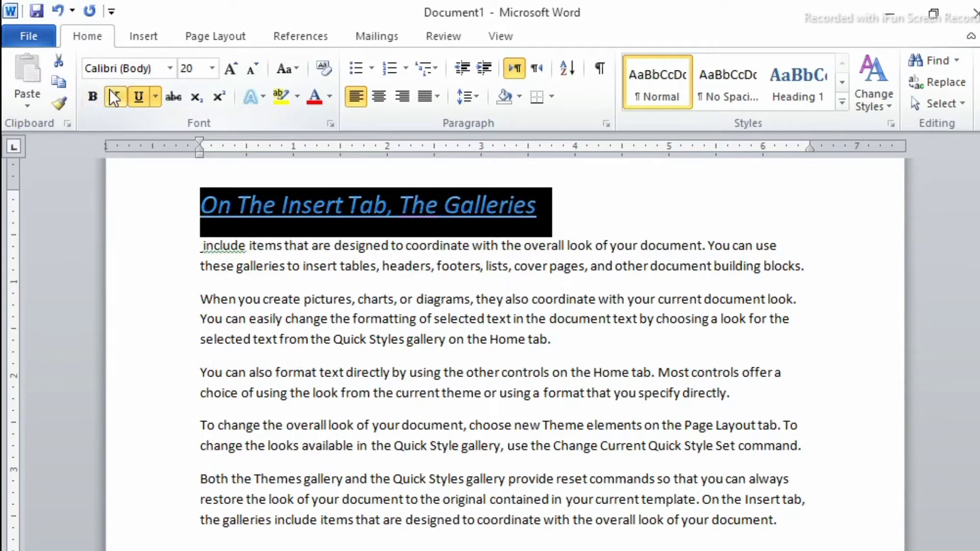
pyautogui.click(114, 97)
pyautogui.click(138, 96)
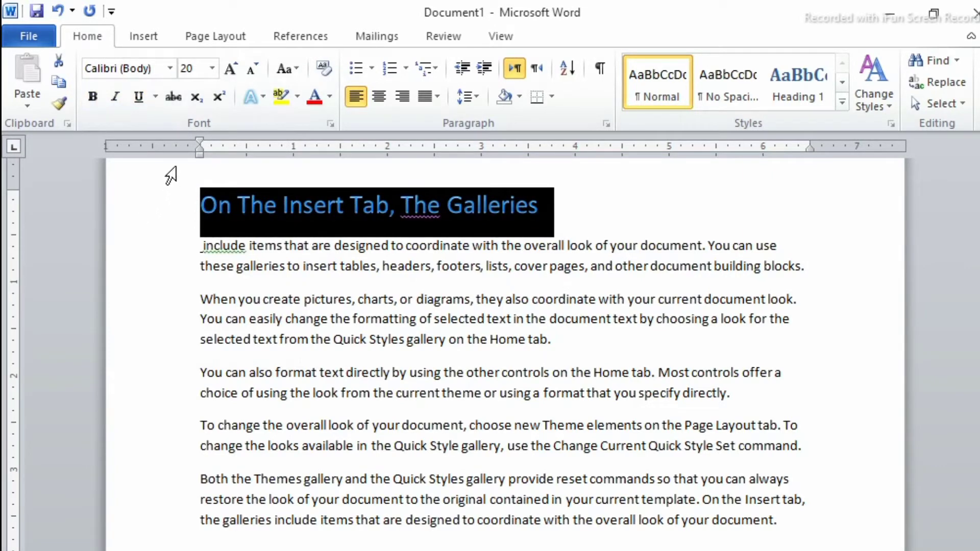
pyautogui.click(607, 192)
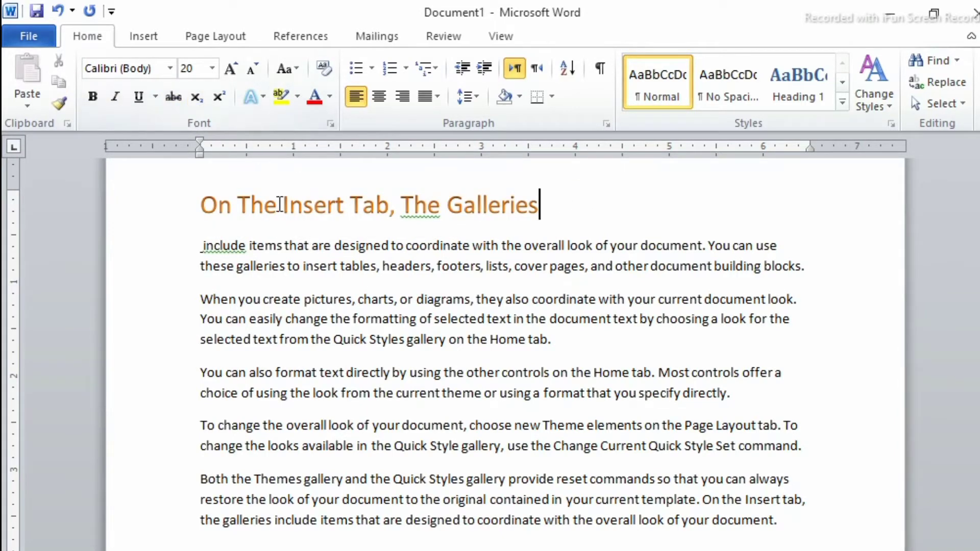
pyautogui.click(332, 248)
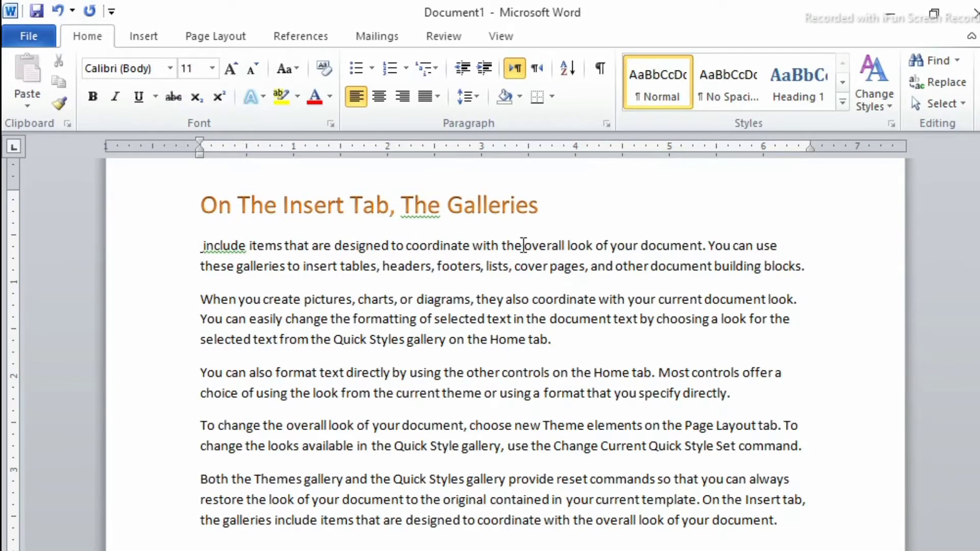
# - Apply strikethrough to the words "are designed" in the first body paragraph and deselect them
pyautogui.moveTo(312, 247); pyautogui.dragTo(360, 250)
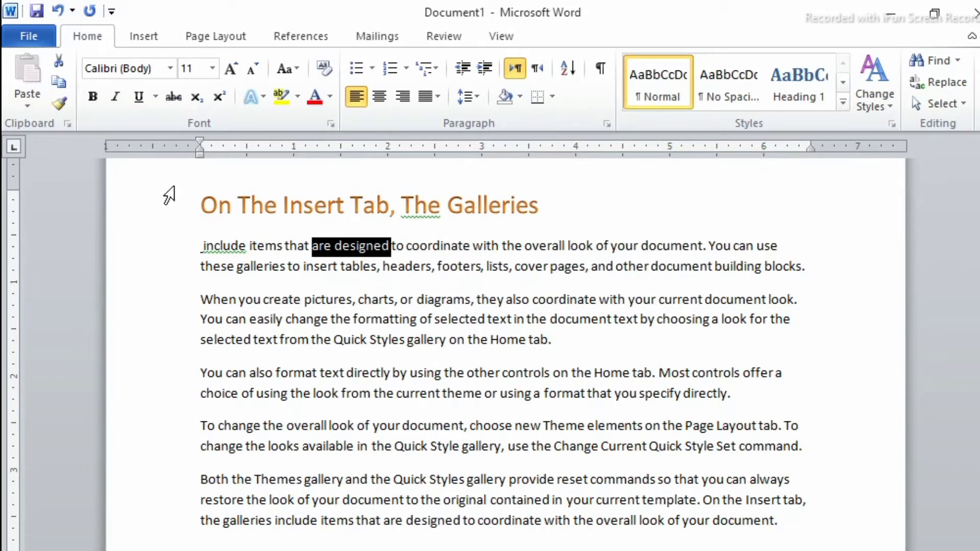
pyautogui.click(172, 97)
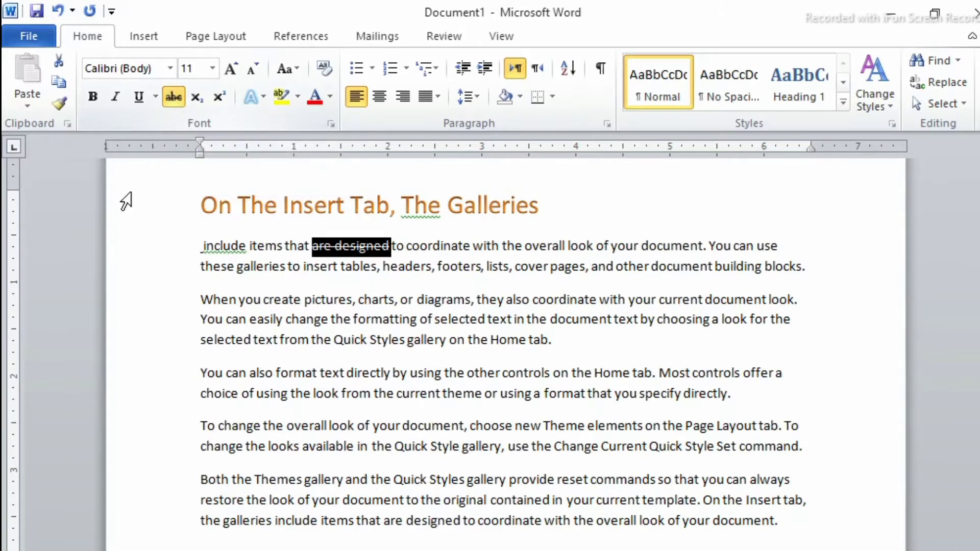
pyautogui.hotkey('ctrl', 'Home')
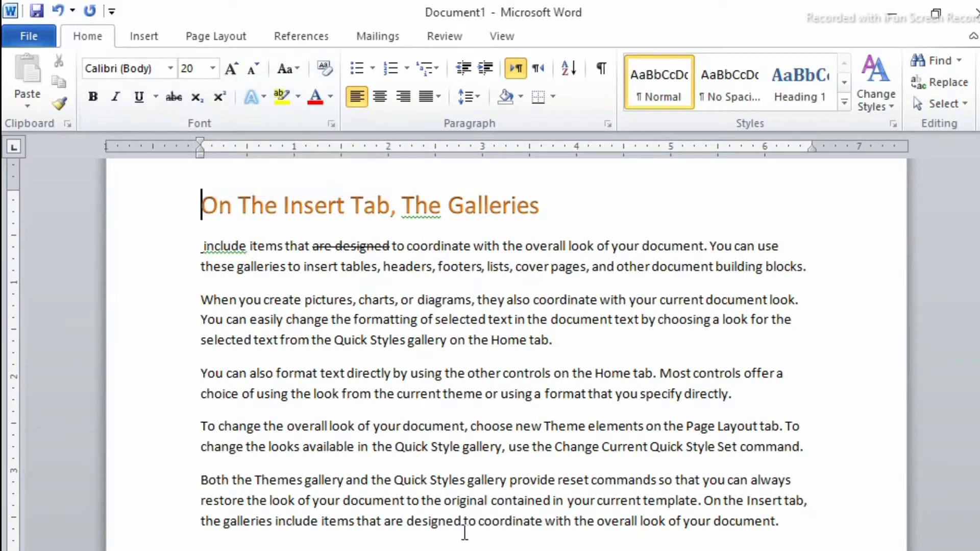
# - Add a new line reading "H2o=water" below the last paragraph
pyautogui.click(792, 528)
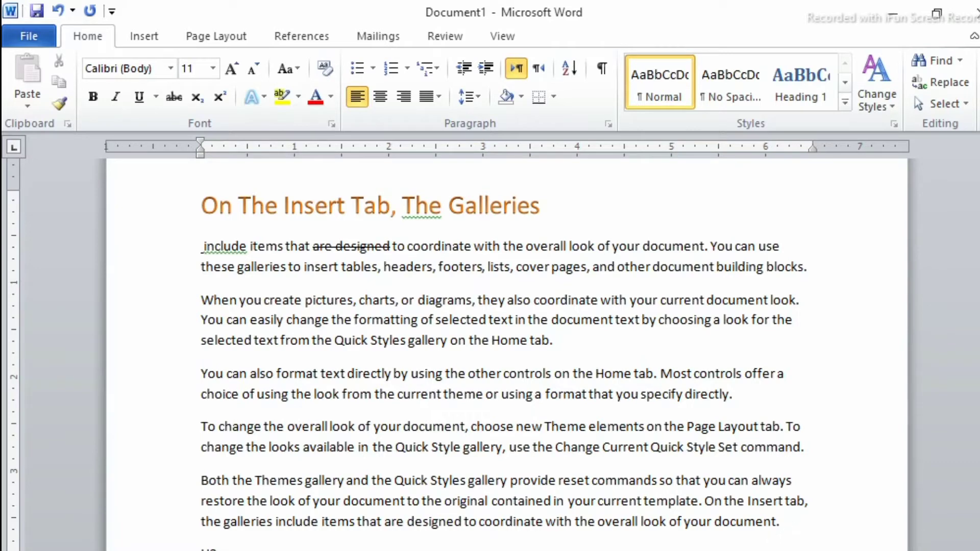
pyautogui.click(961, 550)
pyautogui.click(962, 550)
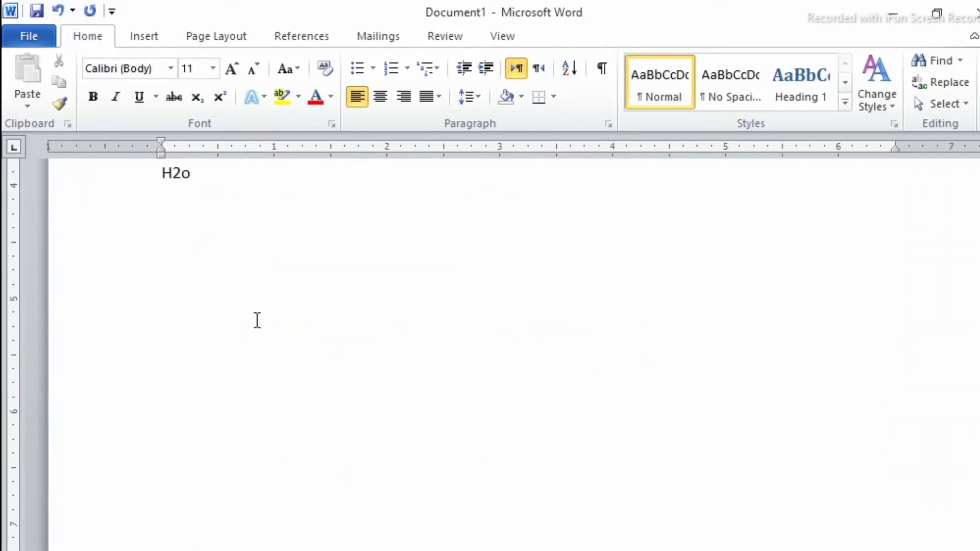
pyautogui.scroll(1, 256, 320)
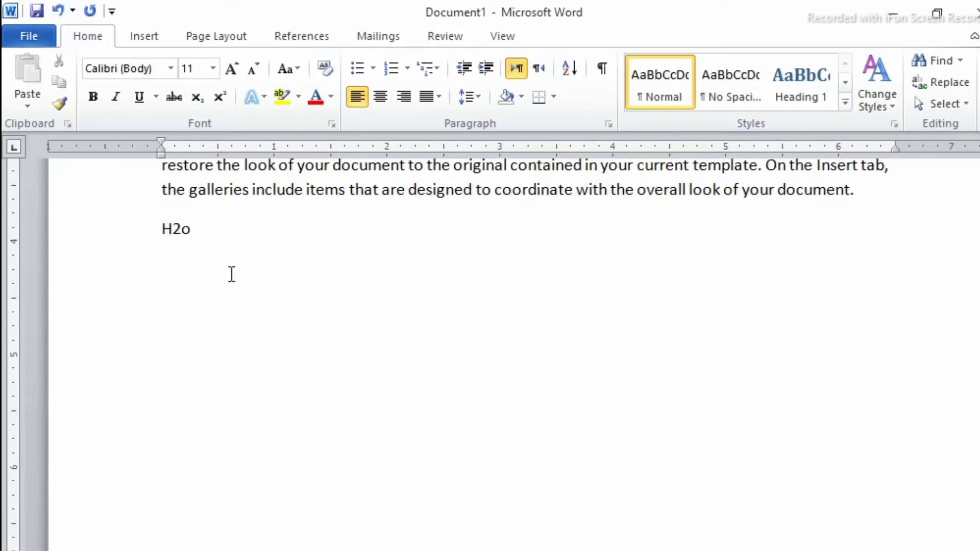
pyautogui.write('=water')
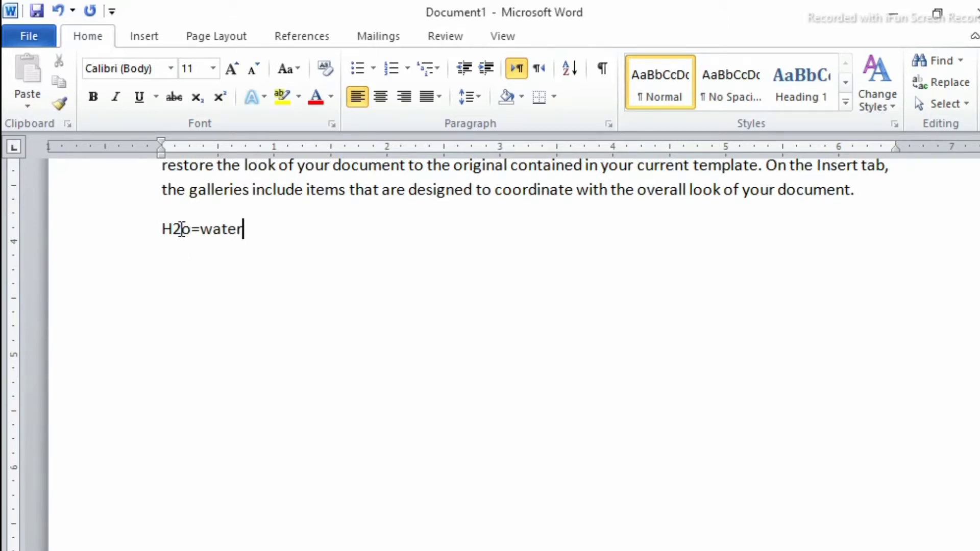
# - Format the 2 in "H2o" as subscript and place the cursor below the line
pyautogui.moveTo(181, 229); pyautogui.dragTo(172, 230)
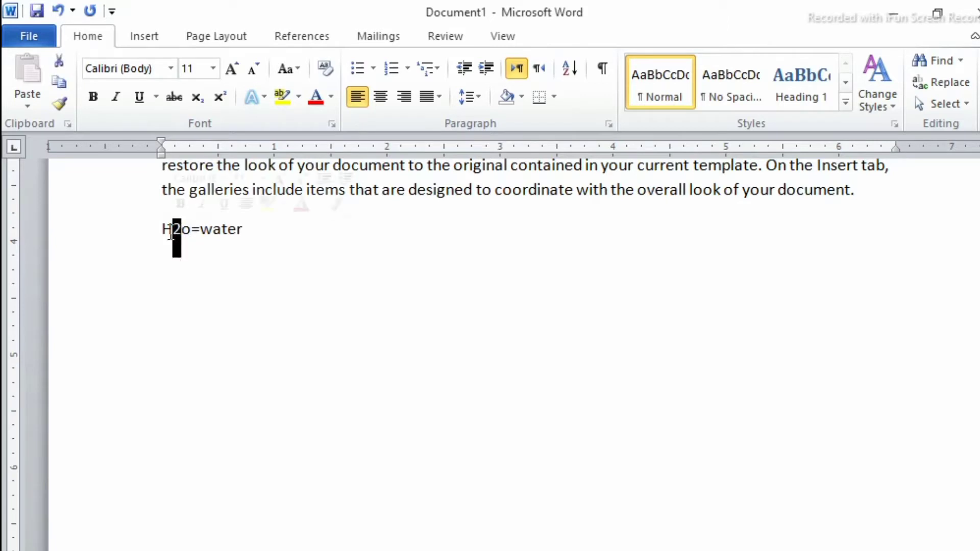
pyautogui.click(196, 98)
pyautogui.click(190, 265)
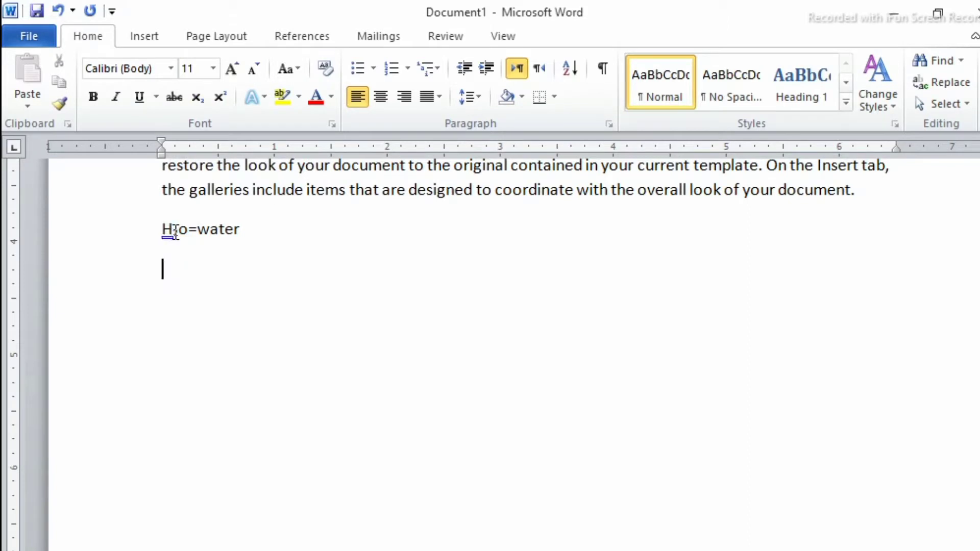
# - Change the subscript 2 in "H2o=water" to superscript
pyautogui.moveTo(178, 231)
pyautogui.mouseDown()
pyautogui.moveTo(163, 232)
pyautogui.moveTo(173, 237)
pyautogui.mouseUp()
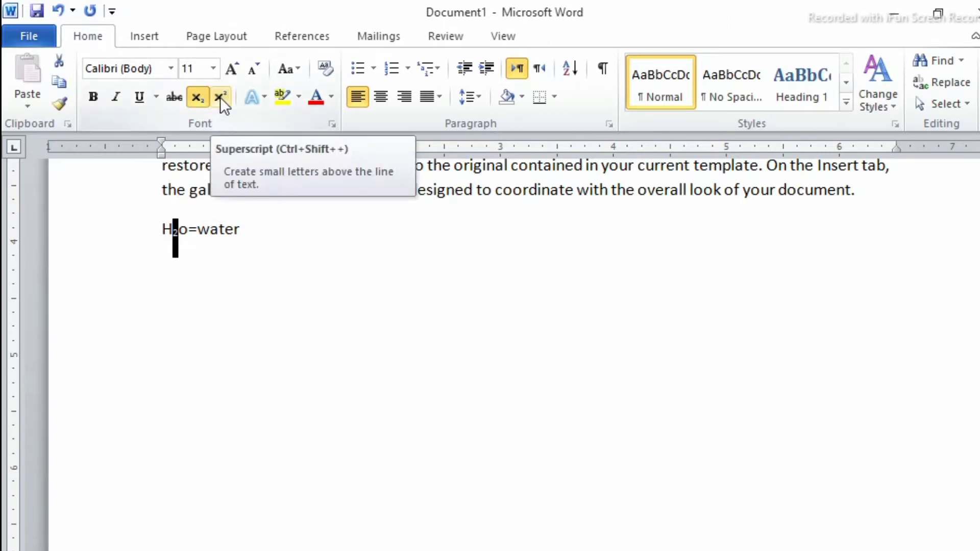
pyautogui.click(220, 97)
pyautogui.click(172, 253)
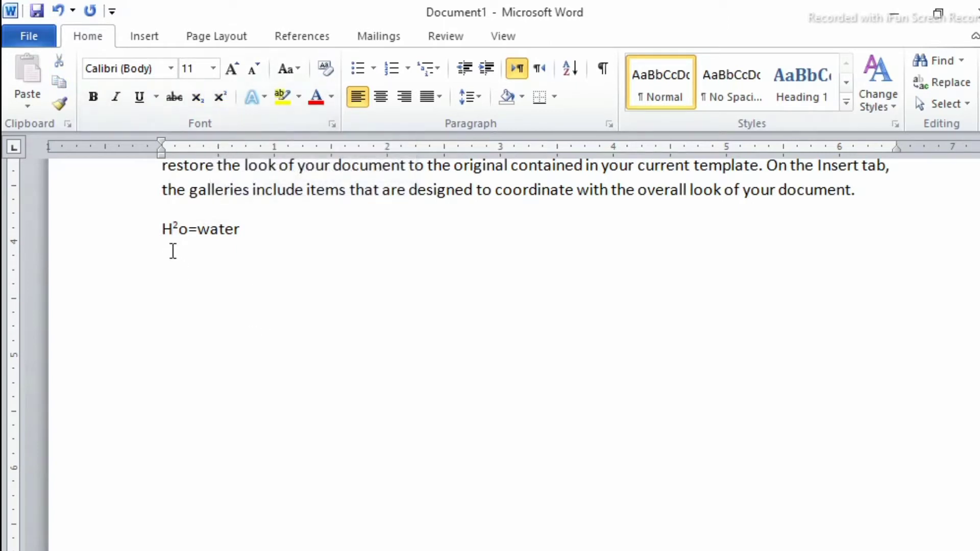
pyautogui.moveTo(264, 233); pyautogui.dragTo(133, 234)
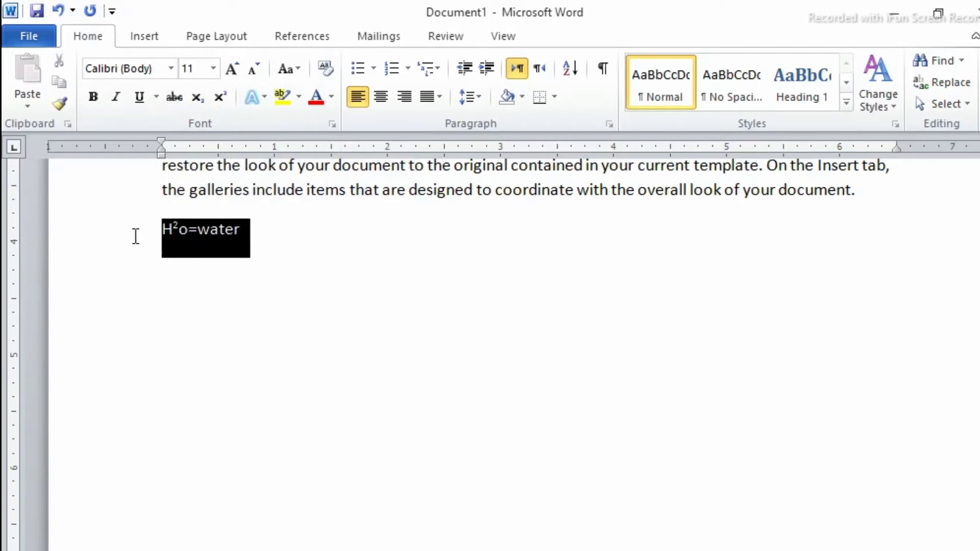
pyautogui.click(284, 276)
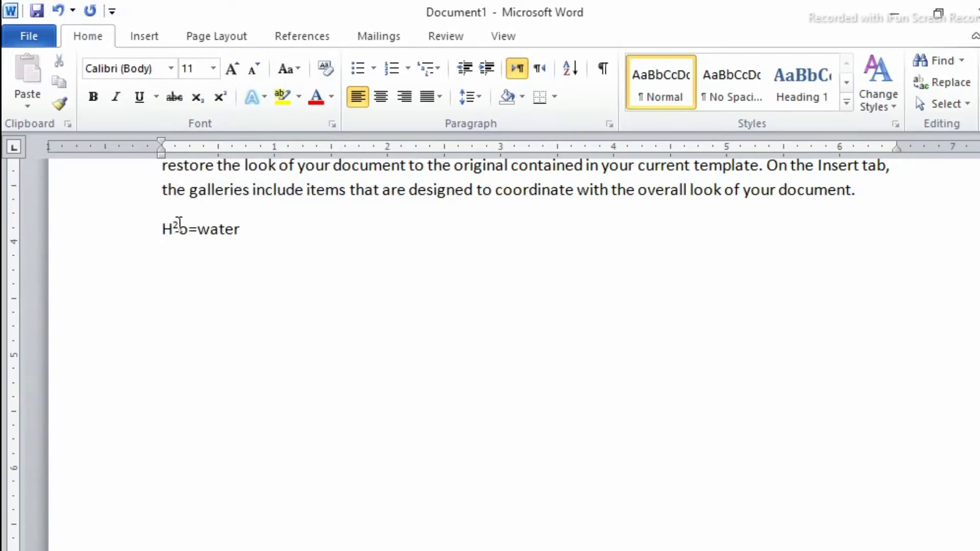
# - Change the superscript 2 in "H2o=water" back to subscript
pyautogui.moveTo(178, 225); pyautogui.dragTo(173, 226)
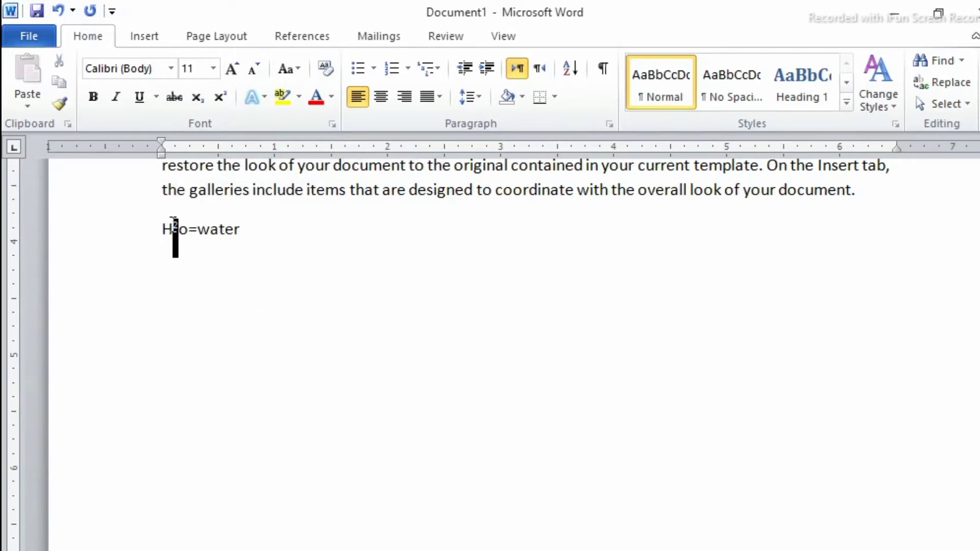
pyautogui.click(196, 99)
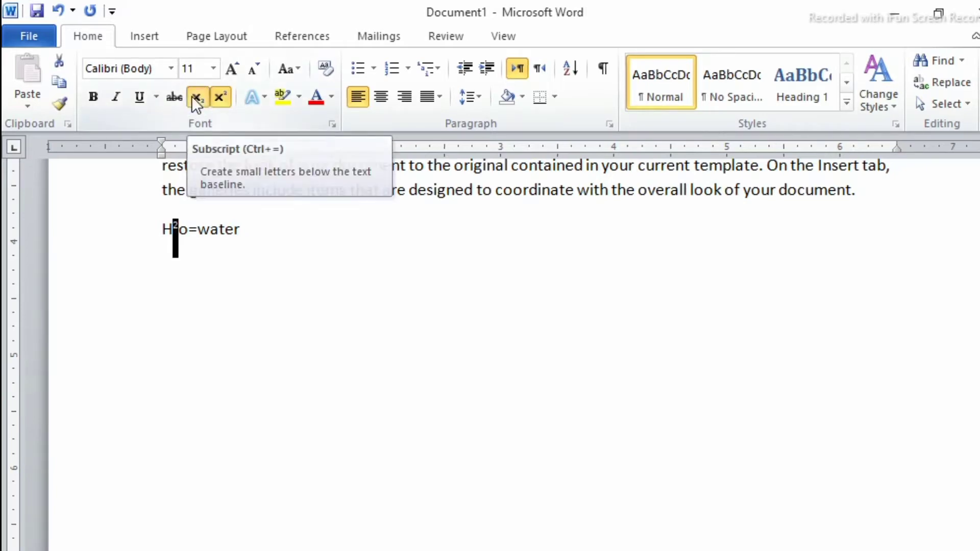
pyautogui.click(190, 284)
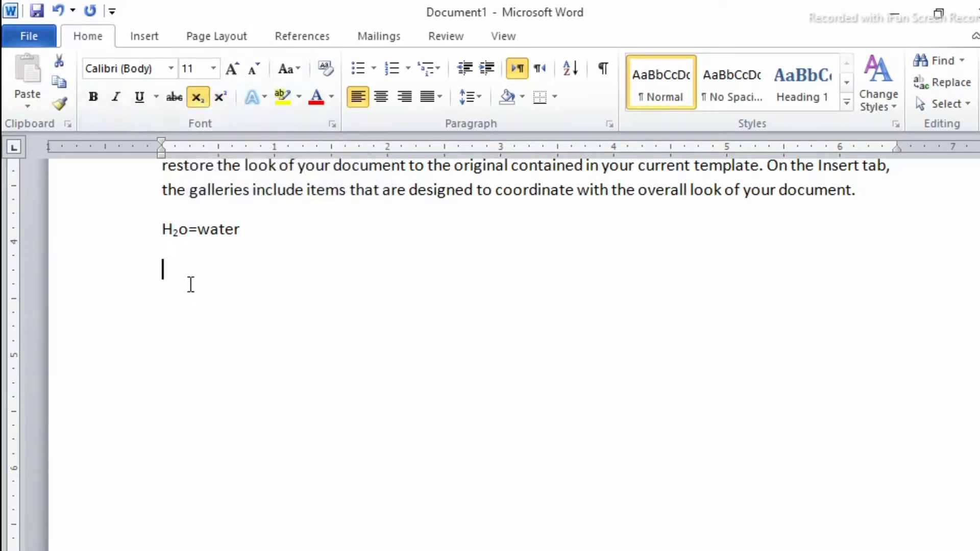
# - Append "sin2" after "H2o=water" and format its 2 as superscript
pyautogui.click(255, 229)
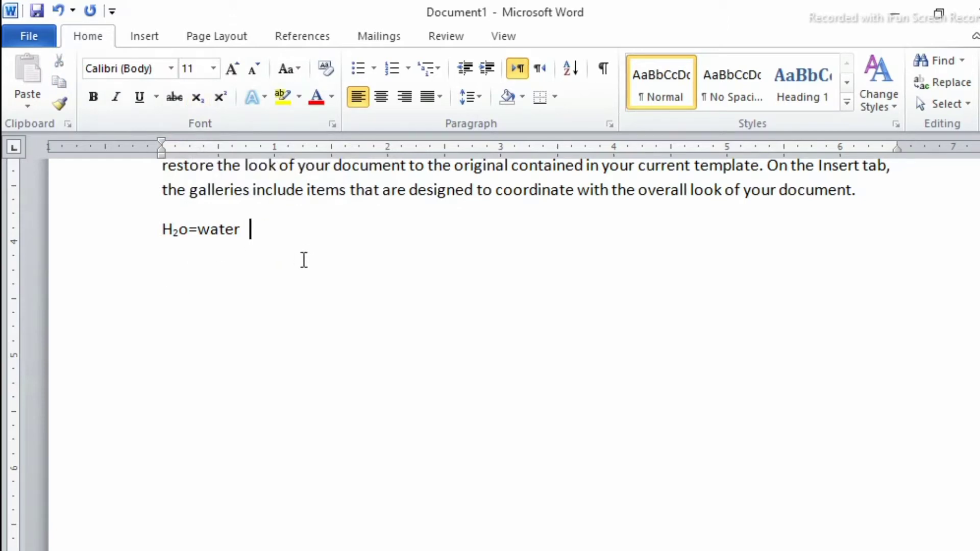
pyautogui.write('sin')
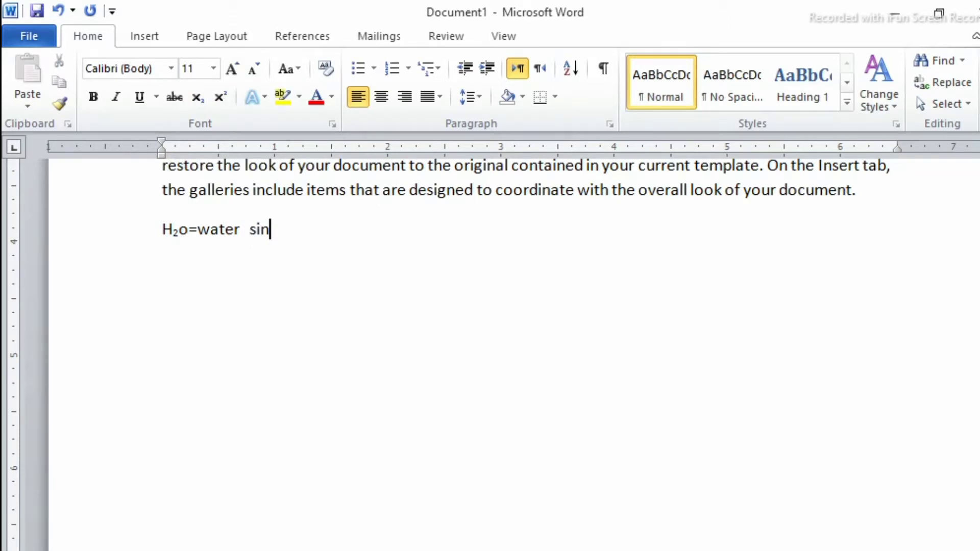
pyautogui.write('2')
pyautogui.moveTo(281, 228); pyautogui.dragTo(261, 224)
pyautogui.click(295, 235)
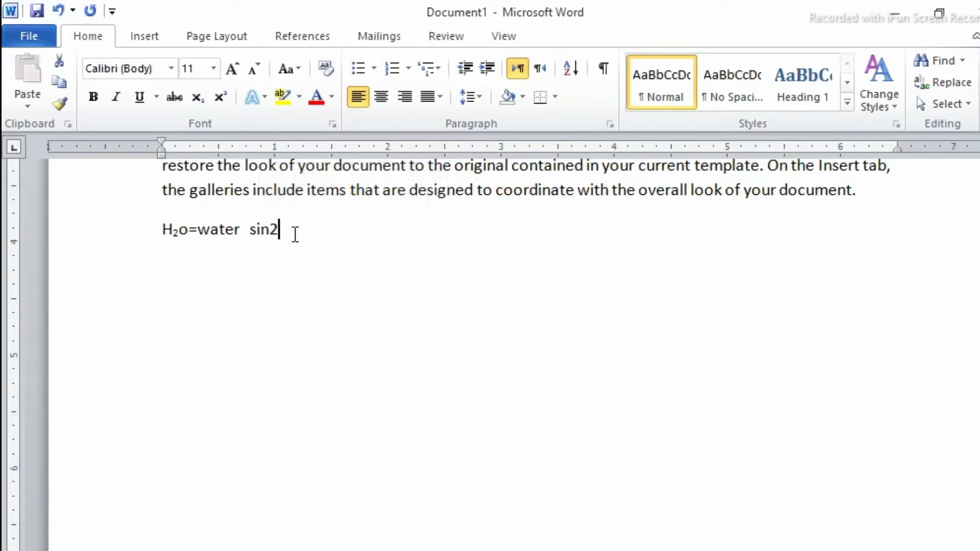
pyautogui.hotkey('shift', 'Left')
pyautogui.click(215, 98)
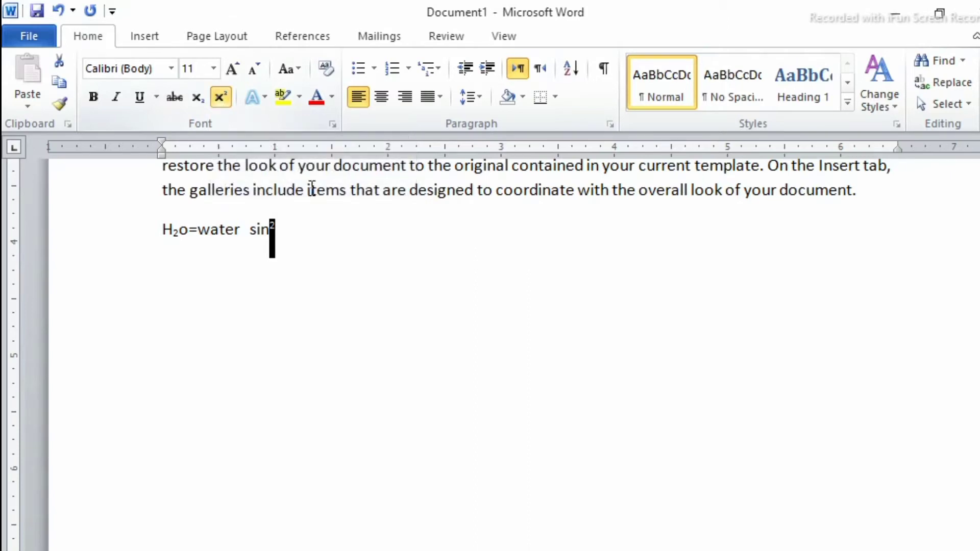
pyautogui.click(382, 313)
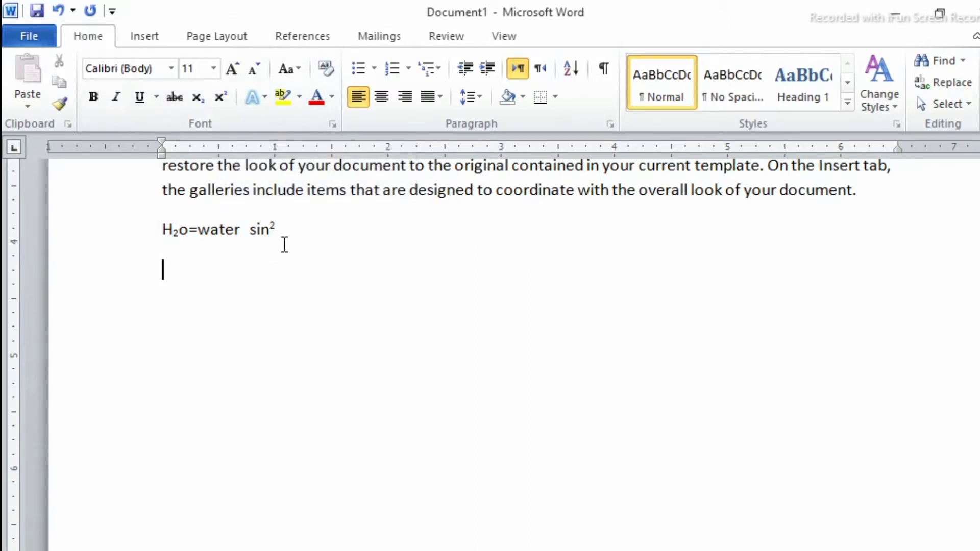
# - Highlight the paragraph beginning "When you create pictures" in yellow, and remove the highlight with No Color
pyautogui.scroll(6, 376, 310)
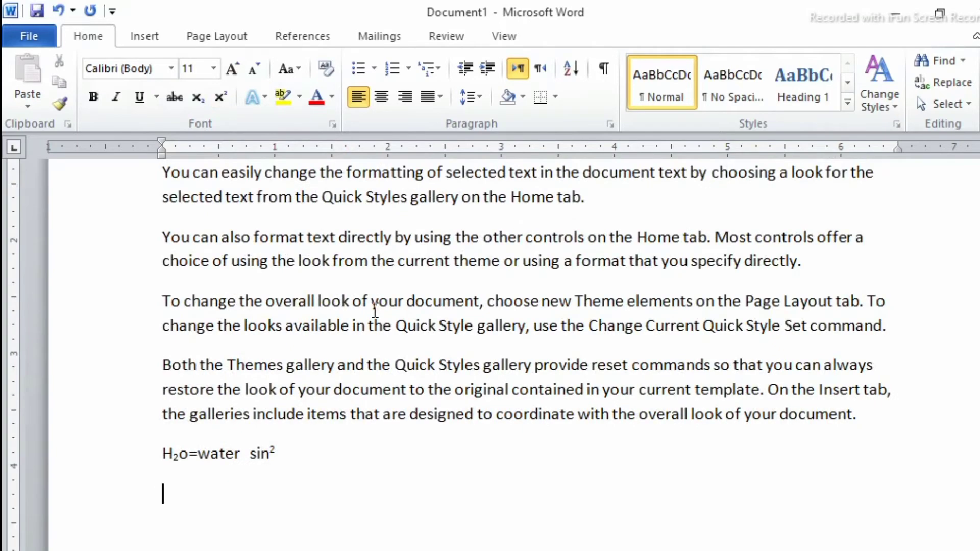
pyautogui.scroll(2, 375, 309)
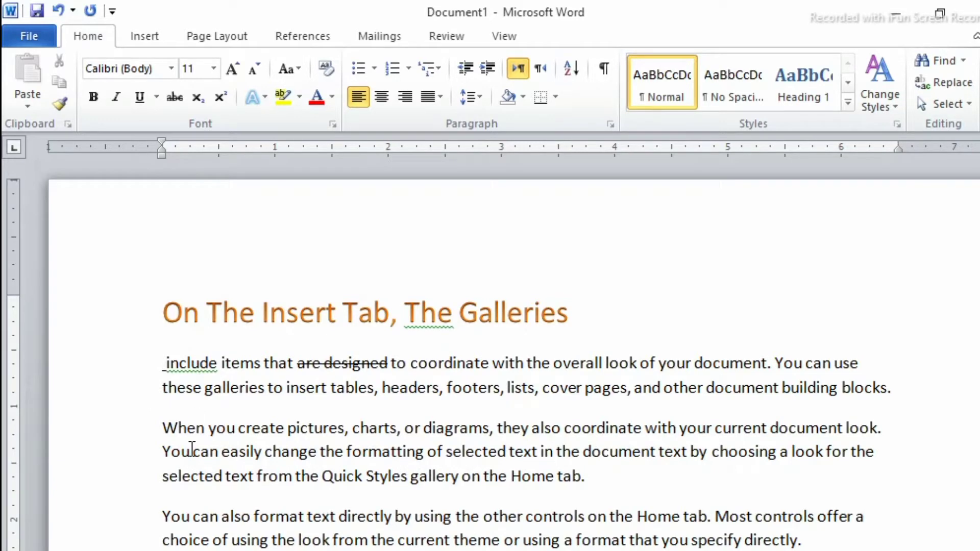
pyautogui.moveTo(125, 437); pyautogui.dragTo(309, 486)
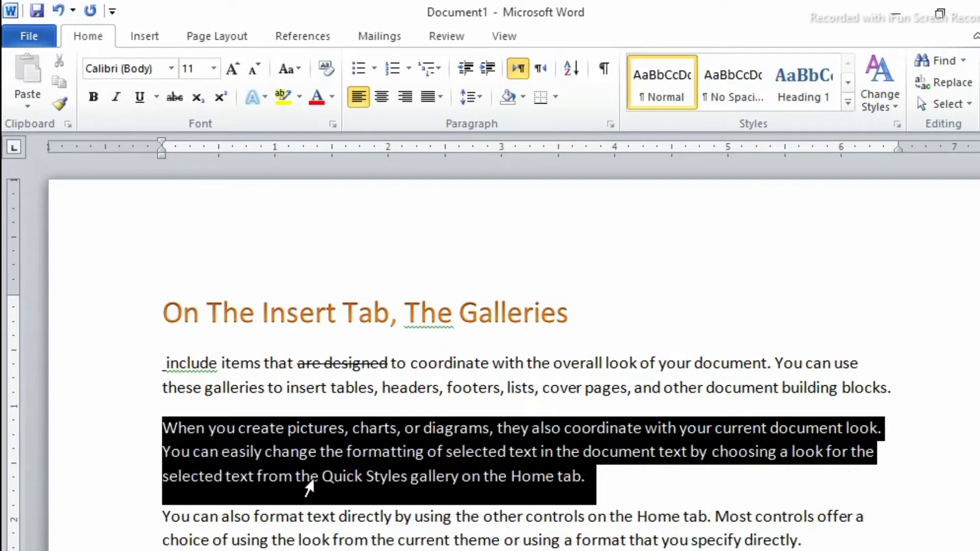
pyautogui.click(262, 100)
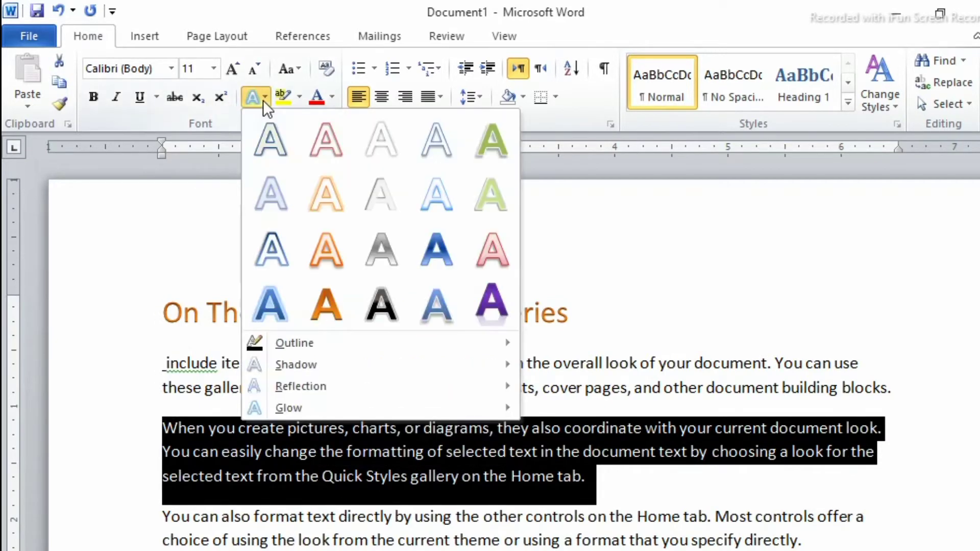
pyautogui.click(212, 239)
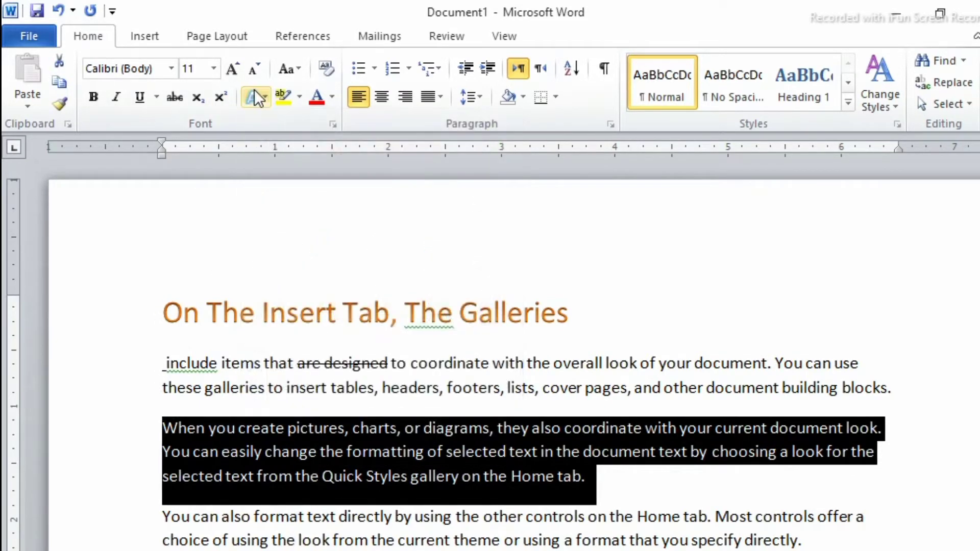
pyautogui.click(265, 96)
pyautogui.click(195, 208)
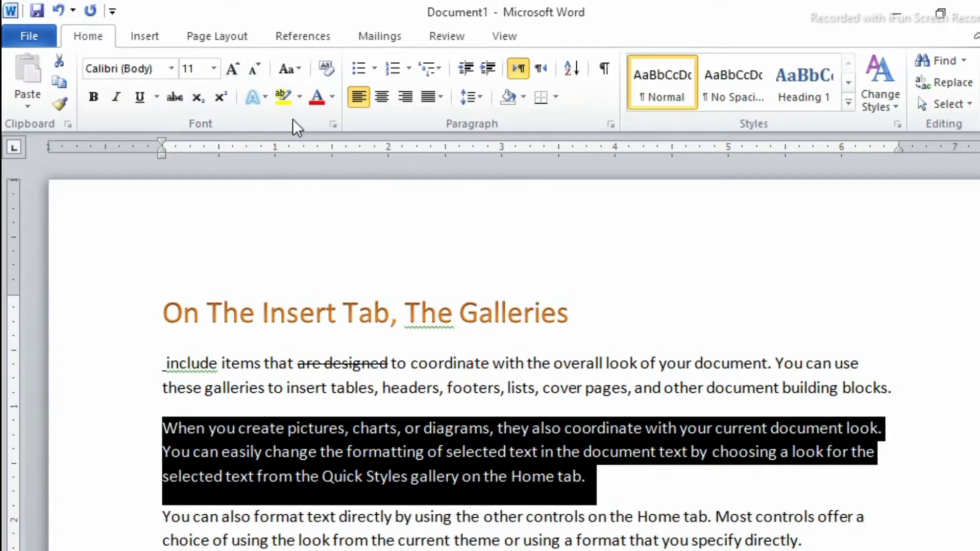
pyautogui.click(301, 96)
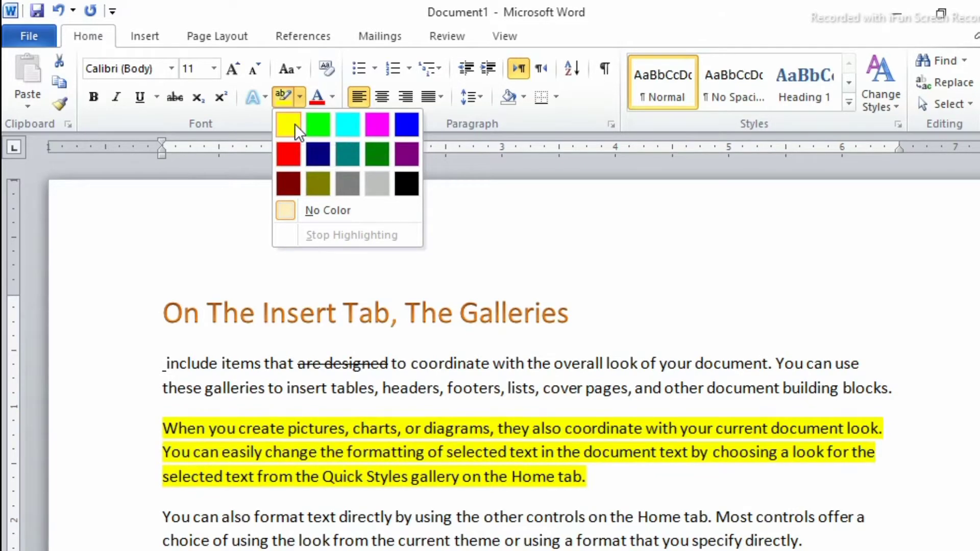
pyautogui.click(337, 209)
pyautogui.click(526, 270)
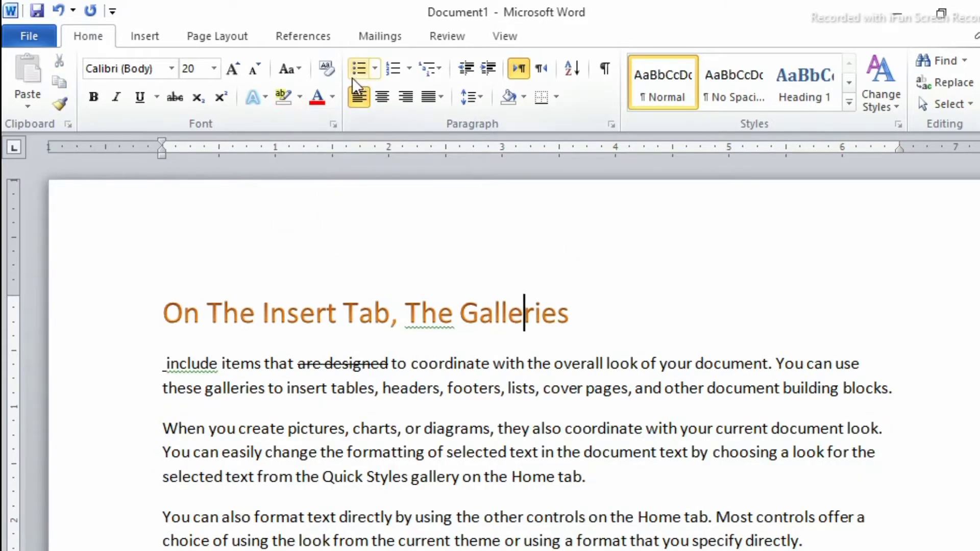
pyautogui.scroll(-7, 484, 321)
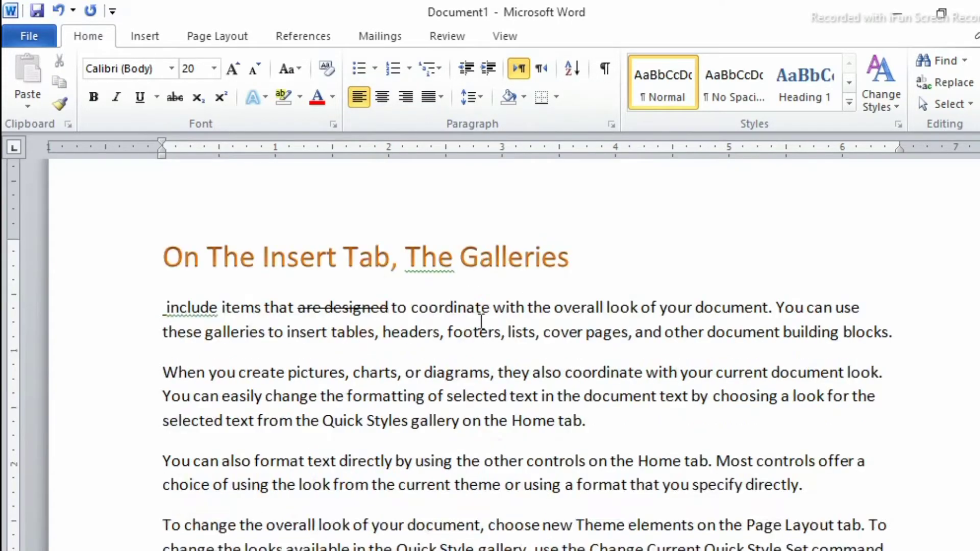
pyautogui.scroll(5, 487, 315)
pyautogui.scroll(2, 488, 316)
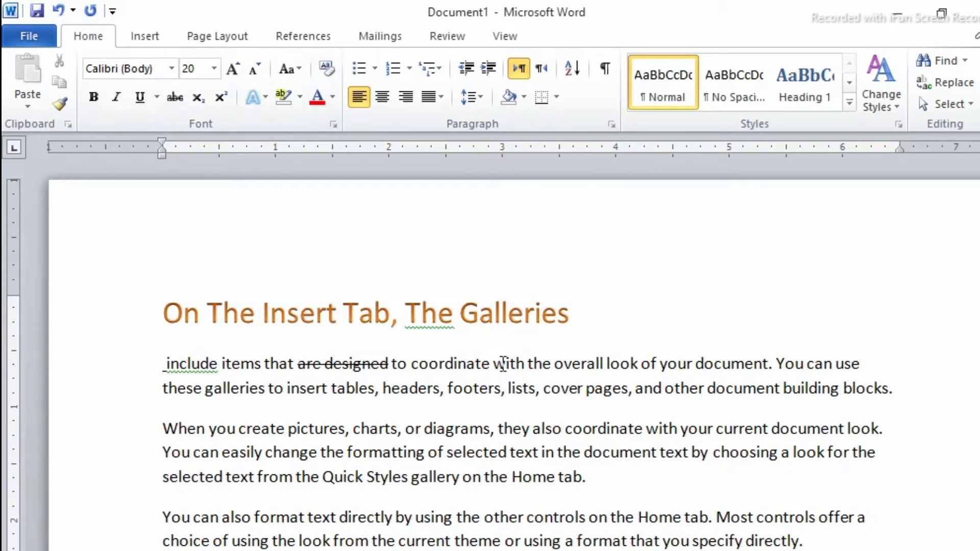
pyautogui.scroll(-7, 637, 376)
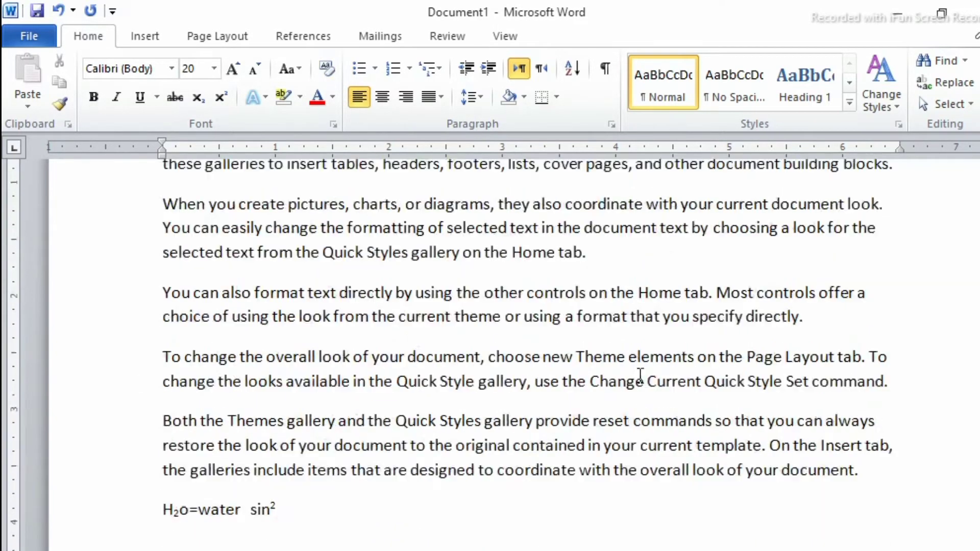
# - Select the whole heading line "On The Insert Tab, The Galleries" and make it bold and italic
pyautogui.scroll(6, 577, 431)
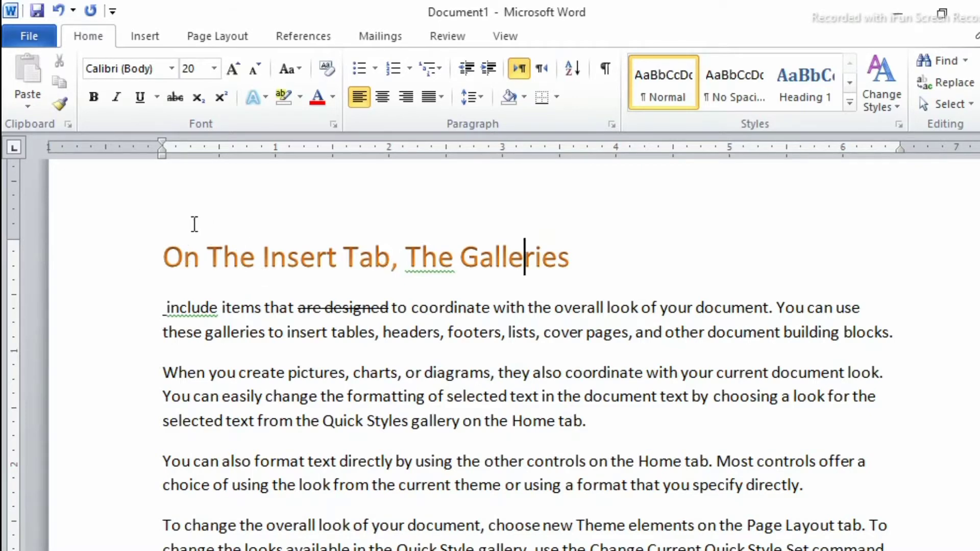
pyautogui.click(160, 263)
pyautogui.moveTo(159, 262); pyautogui.dragTo(640, 292)
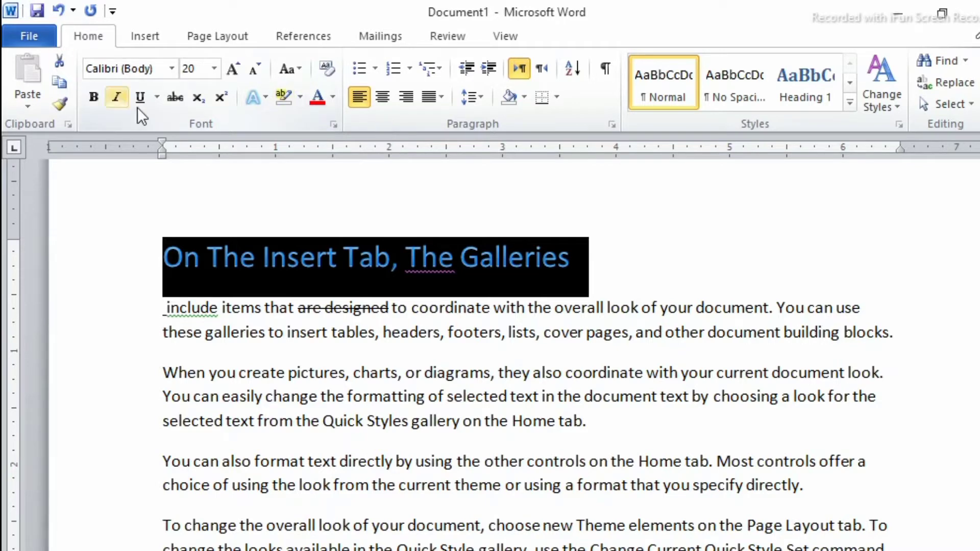
pyautogui.click(94, 105)
pyautogui.click(116, 102)
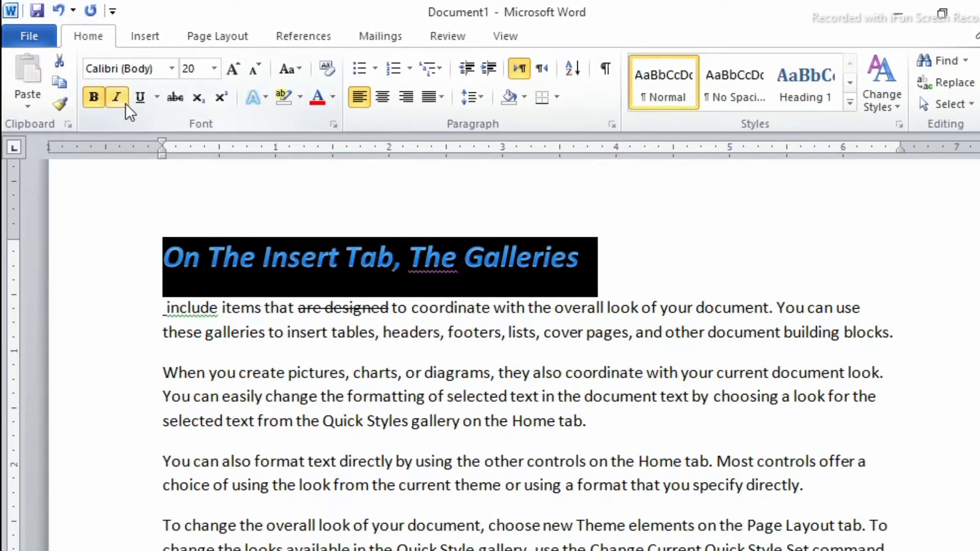
# - Underline the heading line "On The Insert Tab, The Galleries" and deselect it
pyautogui.click(136, 101)
pyautogui.click(734, 260)
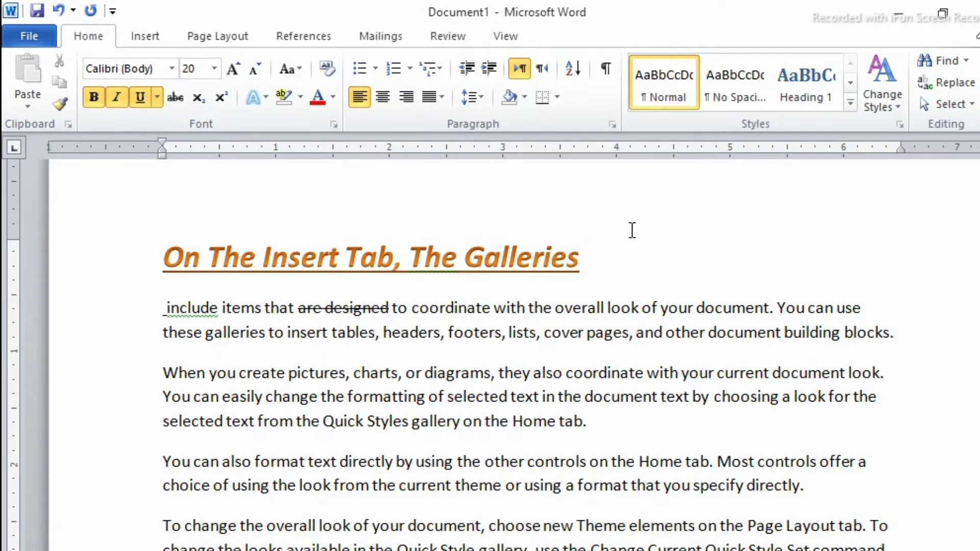
# - Select the entire document text, including the "H2o=water sin2" line, and clear all its formatting
pyautogui.scroll(-2, 628, 232)
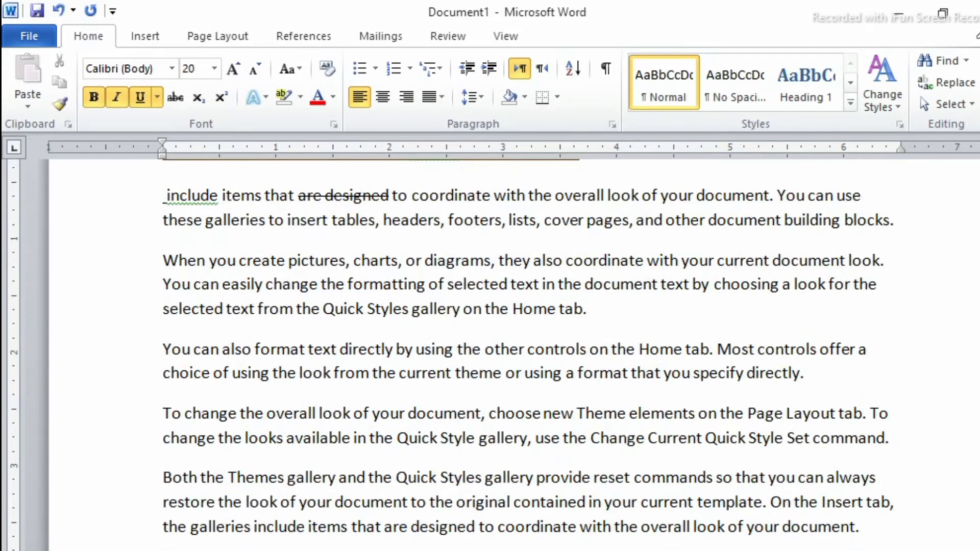
pyautogui.scroll(3, 561, 408)
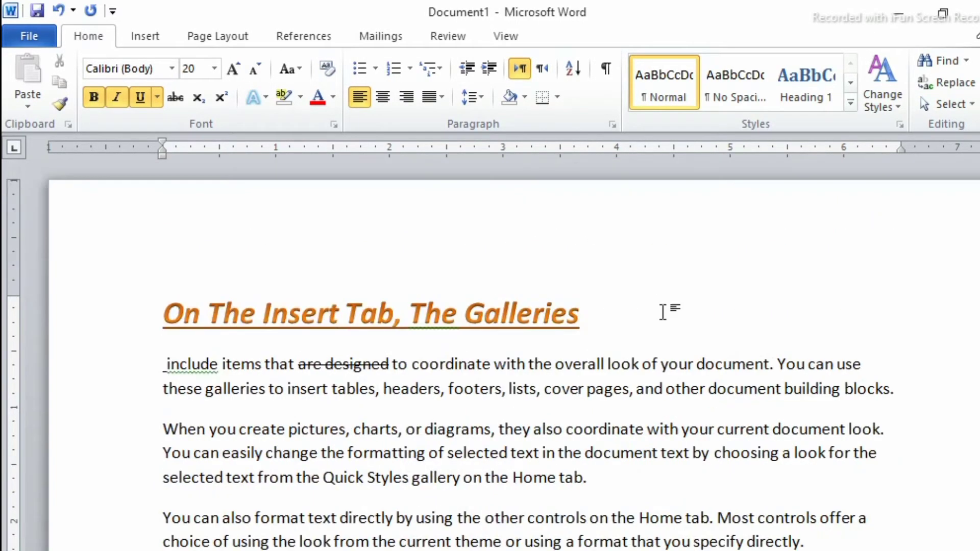
pyautogui.click(663, 312)
pyautogui.scroll(-7, 676, 273)
pyautogui.scroll(5, 426, 356)
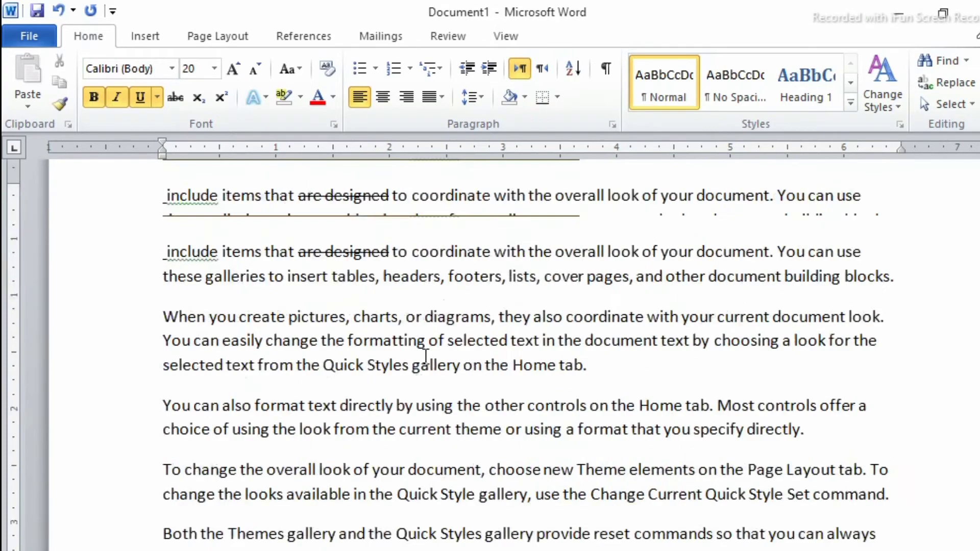
pyautogui.scroll(2, 601, 329)
pyautogui.scroll(-1, 574, 292)
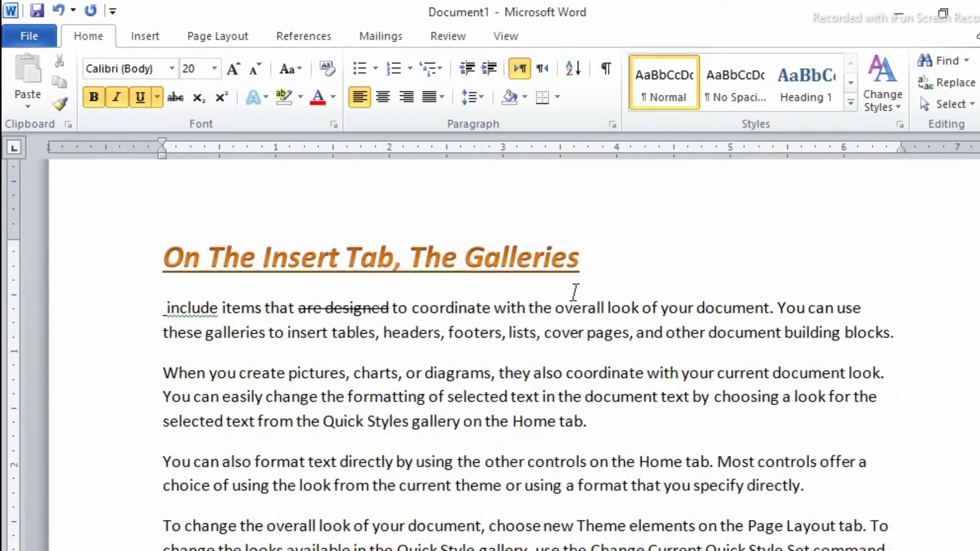
pyautogui.scroll(-3, 575, 291)
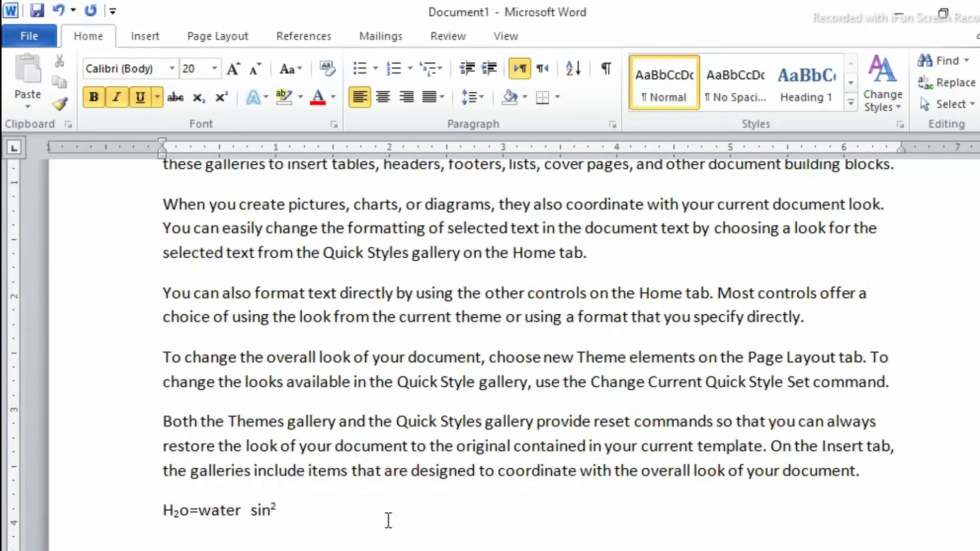
pyautogui.hotkey('ctrl', 'a')
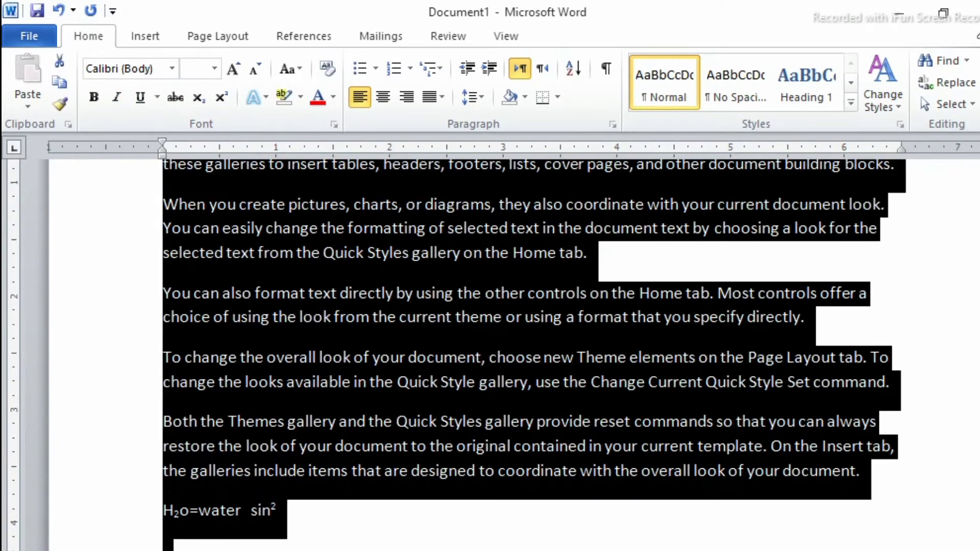
pyautogui.scroll(4, 364, 549)
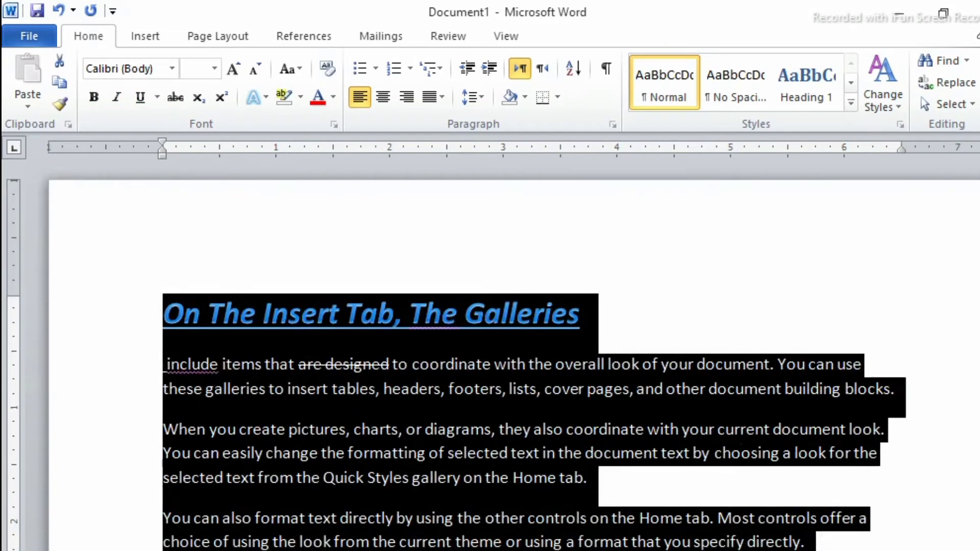
pyautogui.click(326, 72)
pyautogui.click(465, 255)
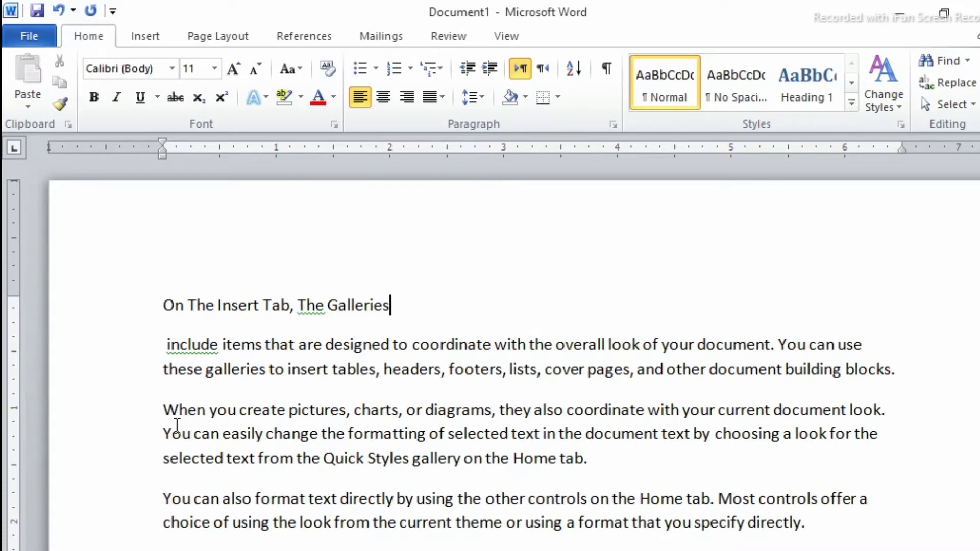
# - Highlight the two-line paragraph beginning "include items that are designed" in yellow
pyautogui.click(163, 345)
pyautogui.moveTo(190, 347); pyautogui.dragTo(907, 372)
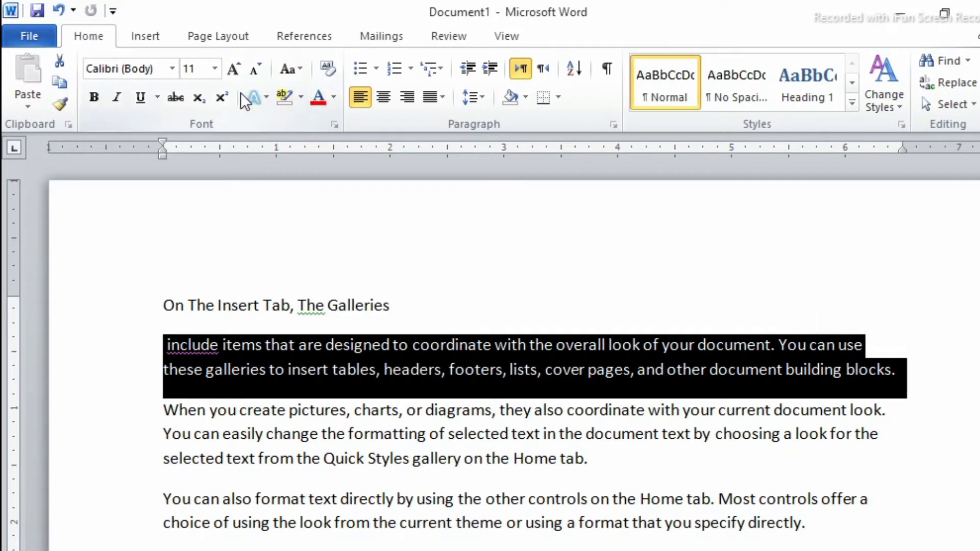
pyautogui.click(302, 97)
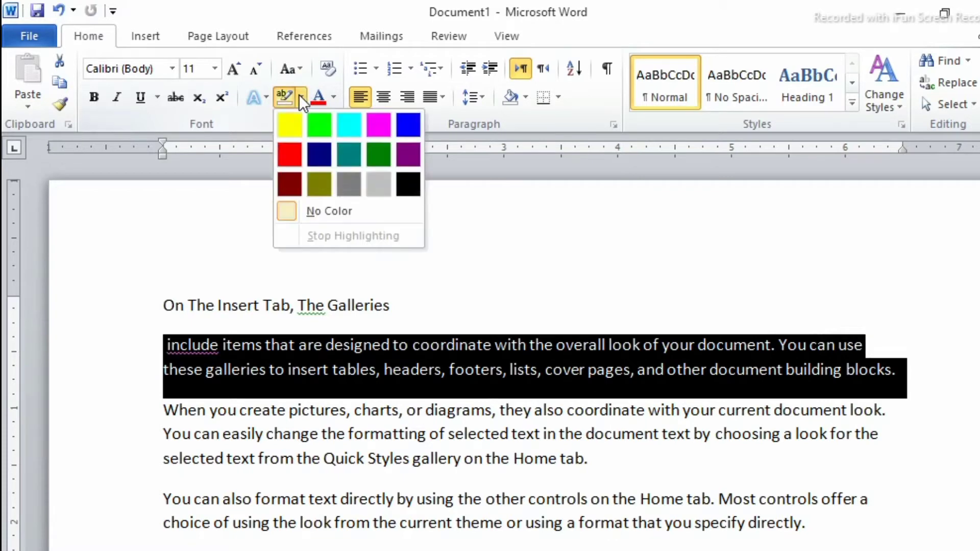
pyautogui.click(291, 122)
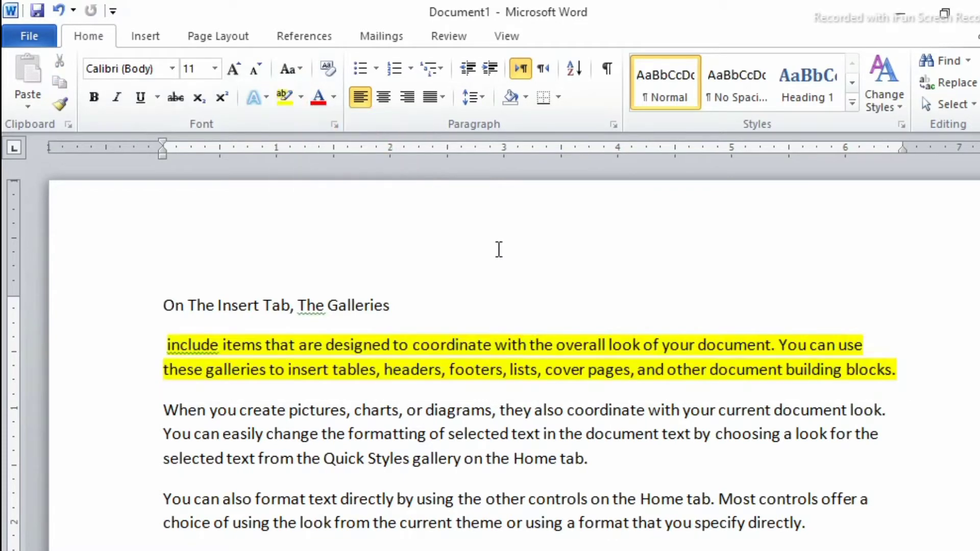
# - Try to remove the paragraph's yellow highlight with Clear Formatting
pyautogui.moveTo(142, 347); pyautogui.dragTo(335, 409)
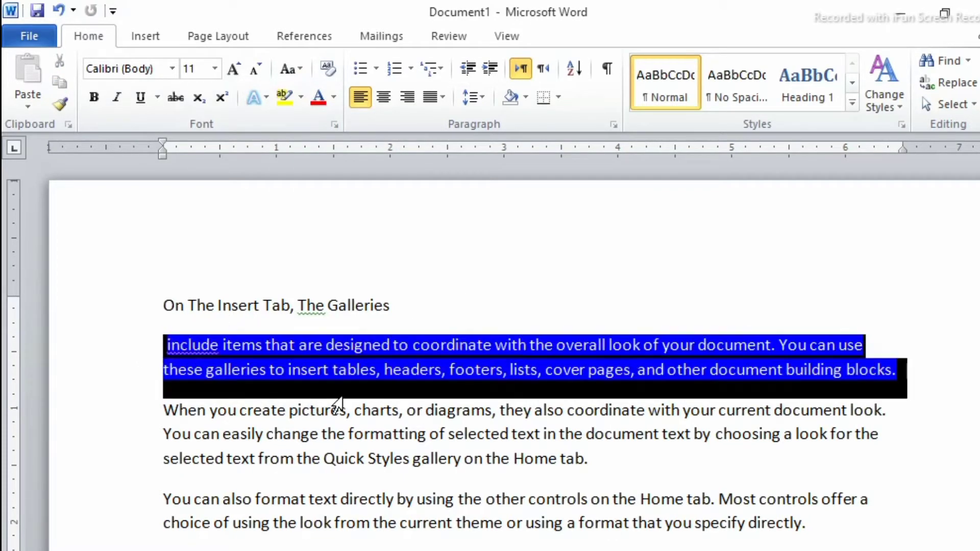
pyautogui.click(320, 65)
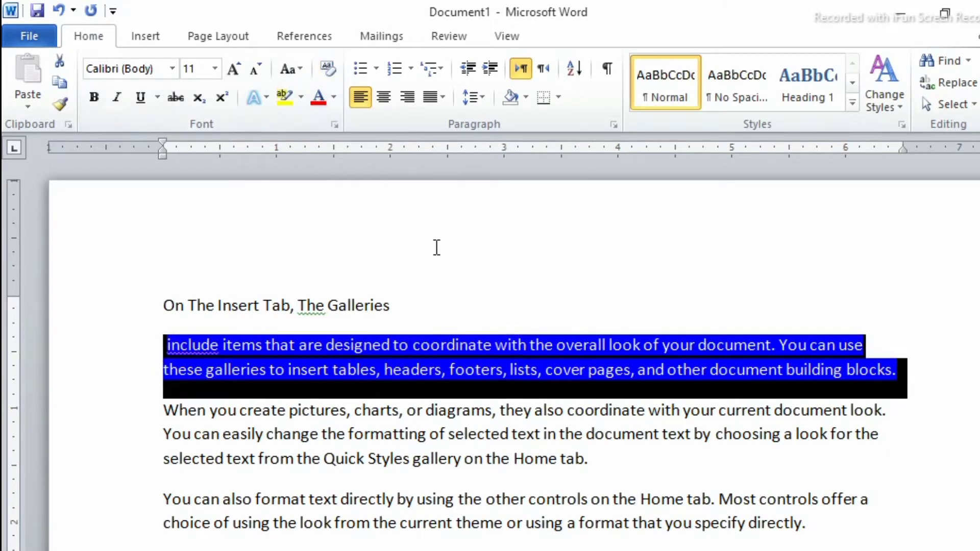
pyautogui.click(435, 225)
# - Remove the yellow highlight from the paragraph beginning "include items" using the No Color highlighter
pyautogui.click(300, 96)
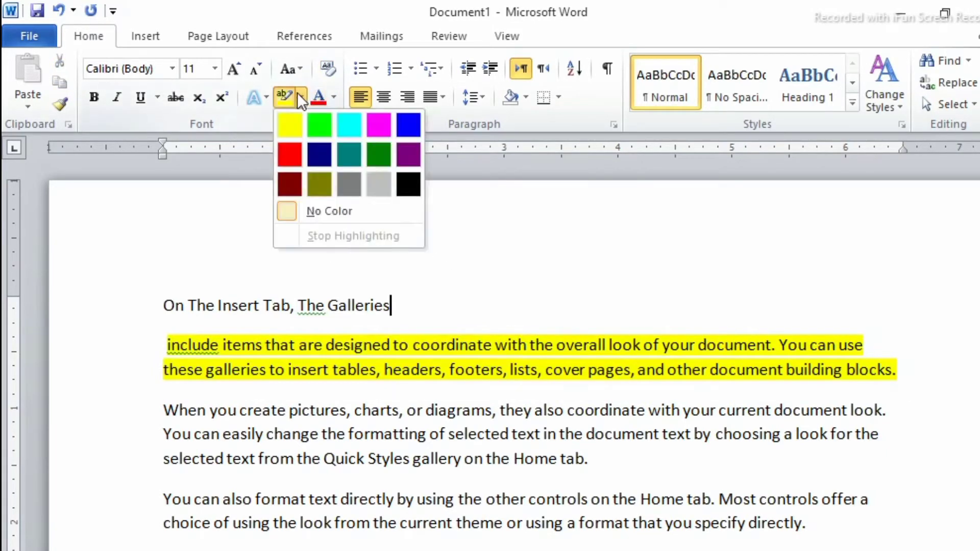
pyautogui.click(329, 210)
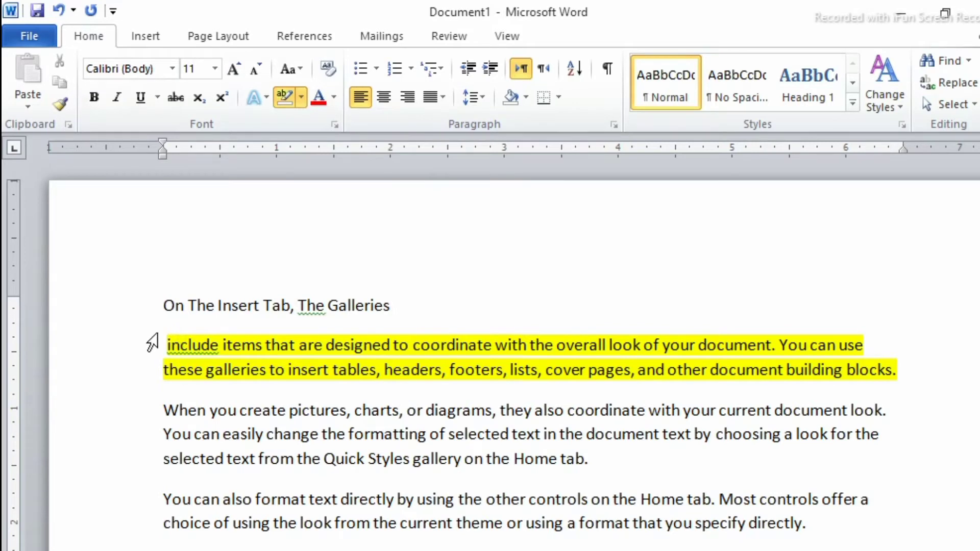
pyautogui.moveTo(149, 347); pyautogui.dragTo(280, 402)
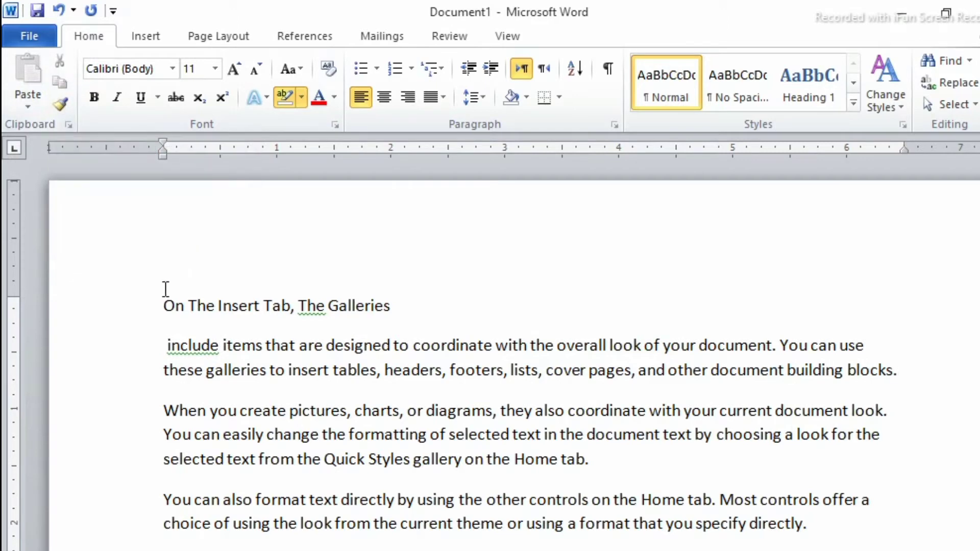
pyautogui.click(148, 308)
pyautogui.click(149, 308)
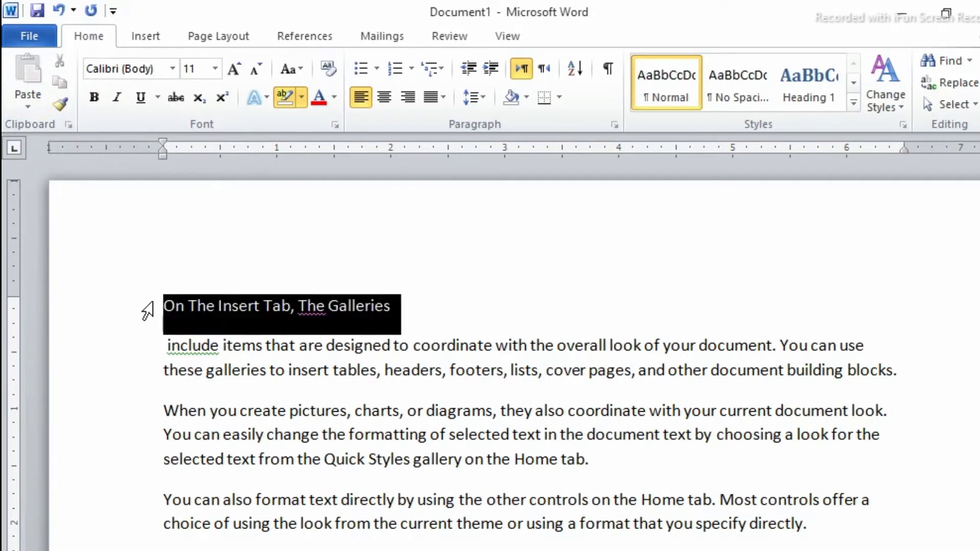
pyautogui.click(272, 286)
pyautogui.tripleClick(378, 310)
pyautogui.click(211, 283)
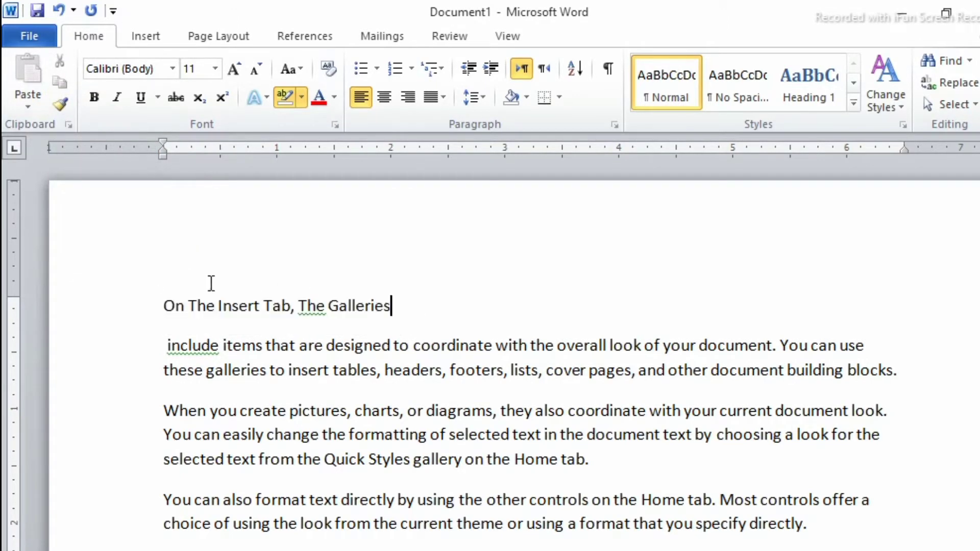
pyautogui.tripleClick(237, 322)
pyautogui.click(308, 291)
pyautogui.moveTo(166, 306); pyautogui.dragTo(433, 313)
pyautogui.click(291, 281)
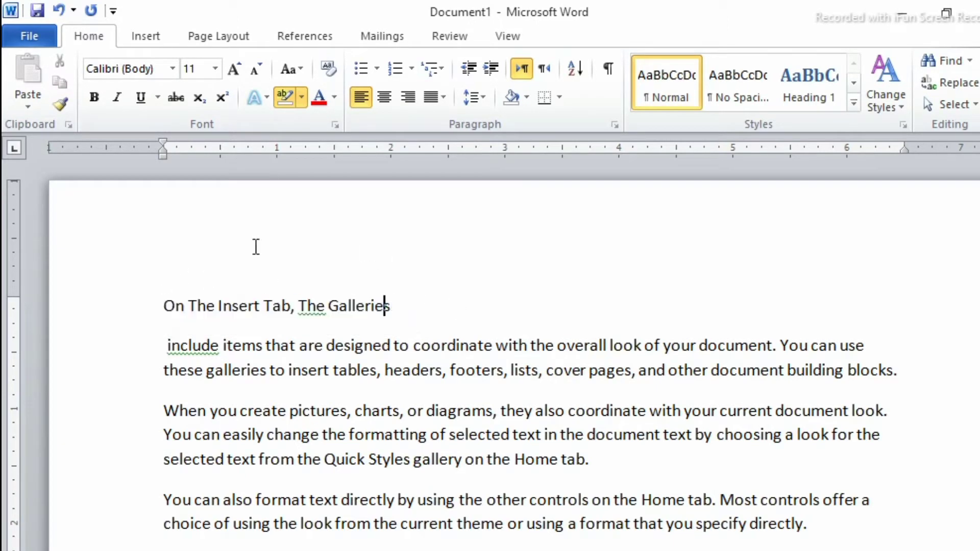
pyautogui.click(132, 303)
pyautogui.click(135, 307)
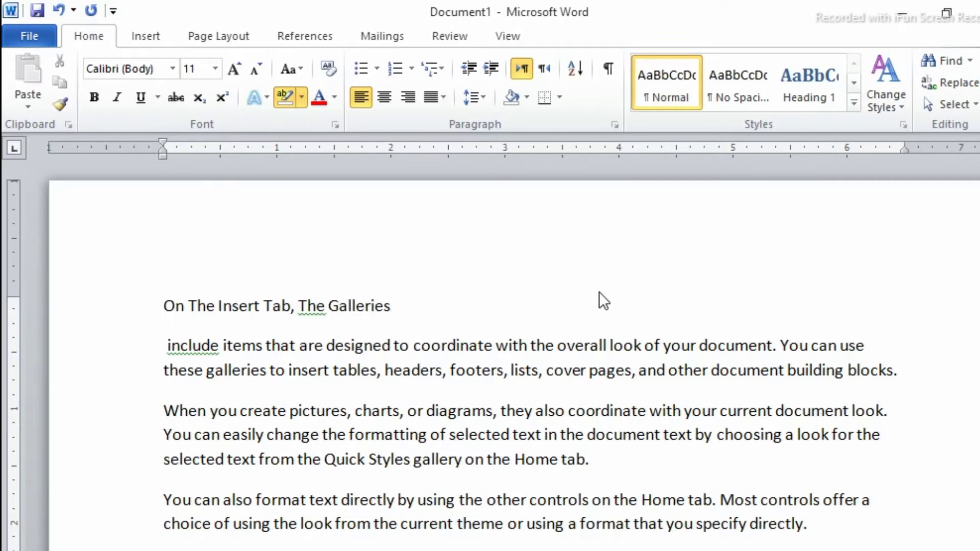
# - Delete all the document's text and generate fresh sample paragraphs with =rand()
pyautogui.hotkey('ctrl', 'a')
pyautogui.press('Delete')
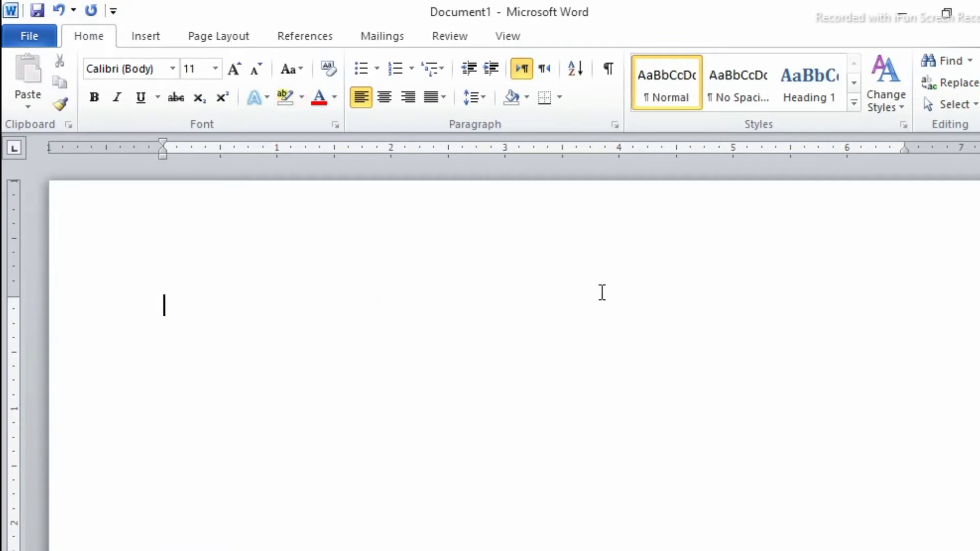
pyautogui.write('=rand(')
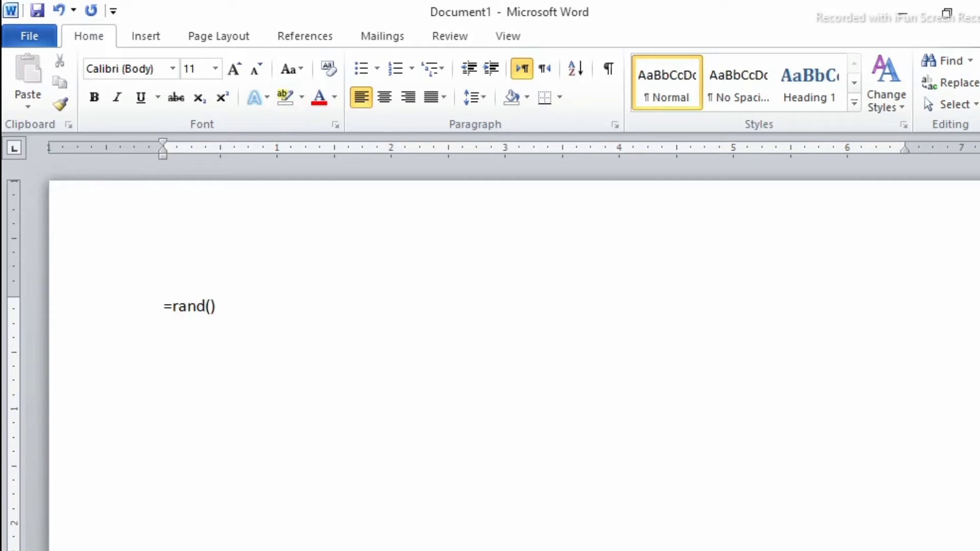
pyautogui.press('Return')
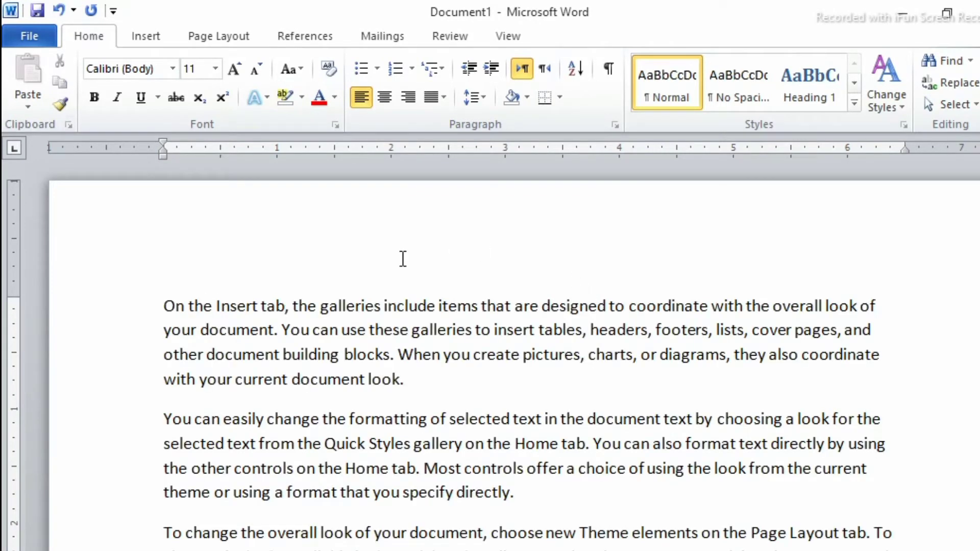
# - Cut the first line of the sample text, beginning "On the Insert tab, the galleries include"
pyautogui.click(141, 311)
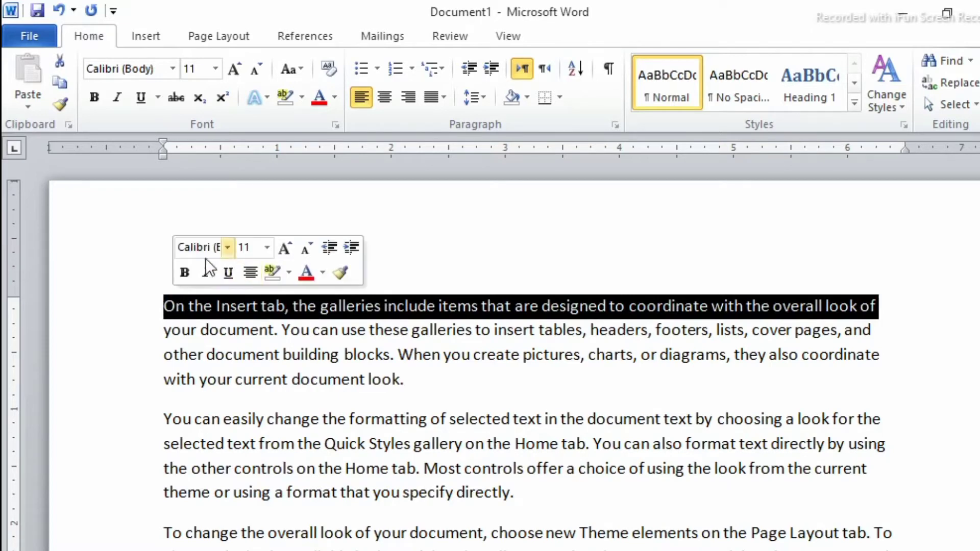
pyautogui.click(55, 60)
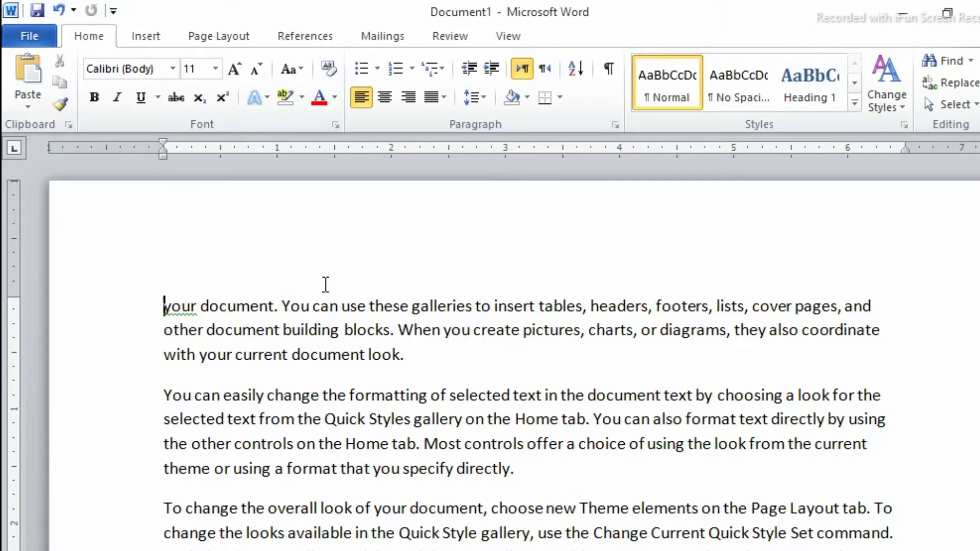
# - Cut the whole opening paragraph beginning "your document. You can use these galleries"
pyautogui.scroll(-3, 406, 305)
pyautogui.click(193, 544)
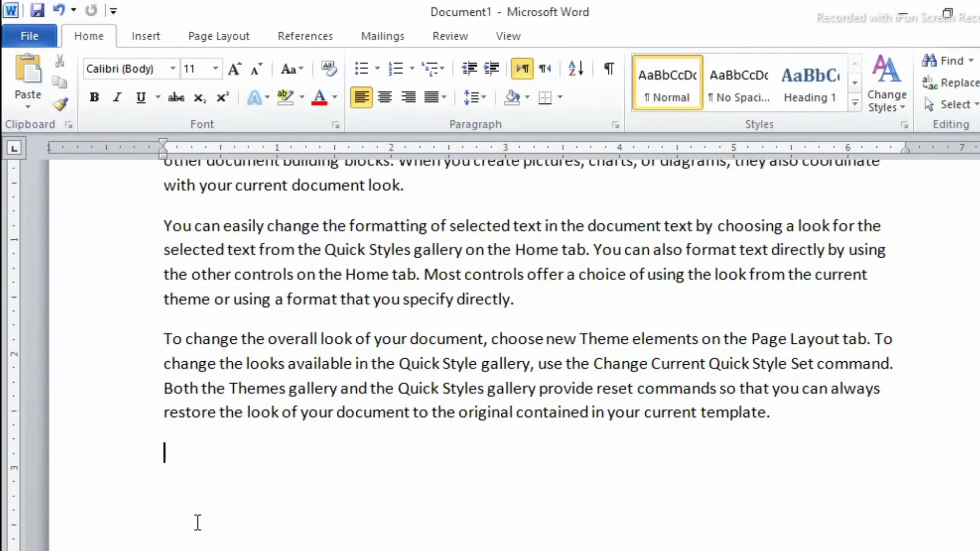
pyautogui.scroll(3, 198, 523)
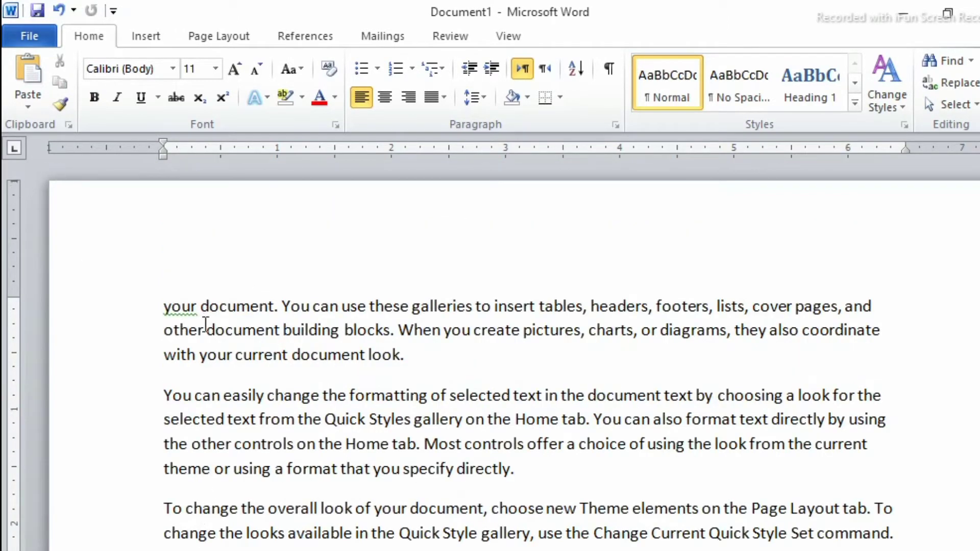
pyautogui.scroll(-1, 203, 317)
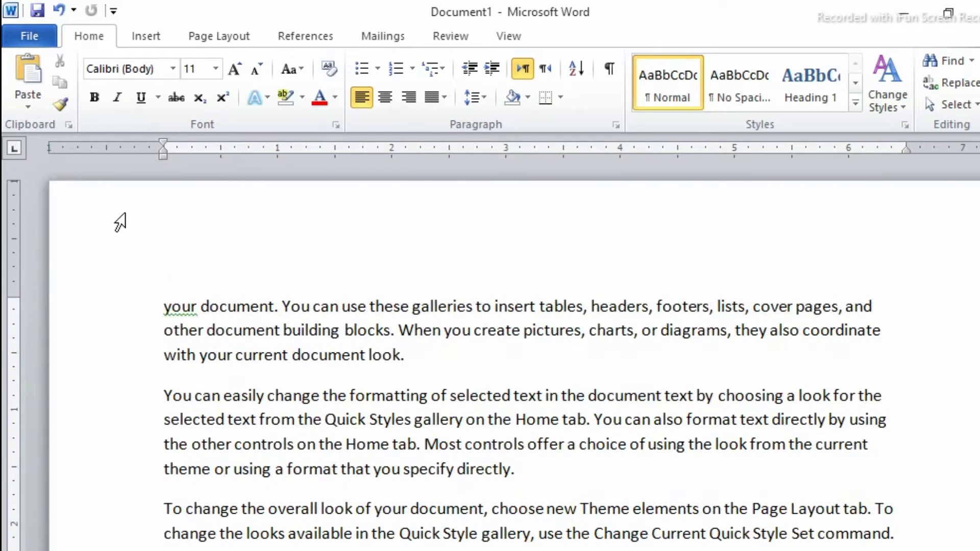
pyautogui.scroll(1, 124, 230)
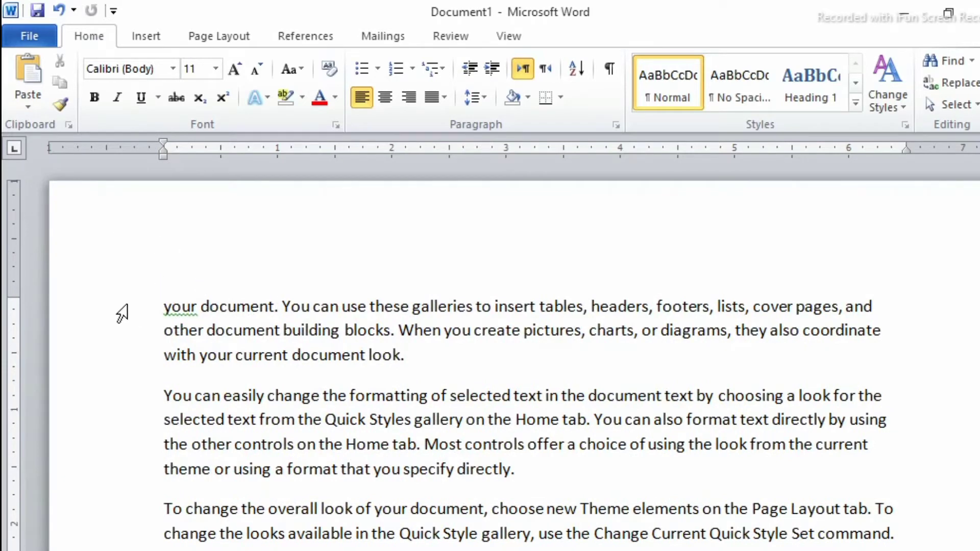
pyautogui.moveTo(121, 313); pyautogui.dragTo(148, 326)
pyautogui.moveTo(361, 357); pyautogui.dragTo(383, 361)
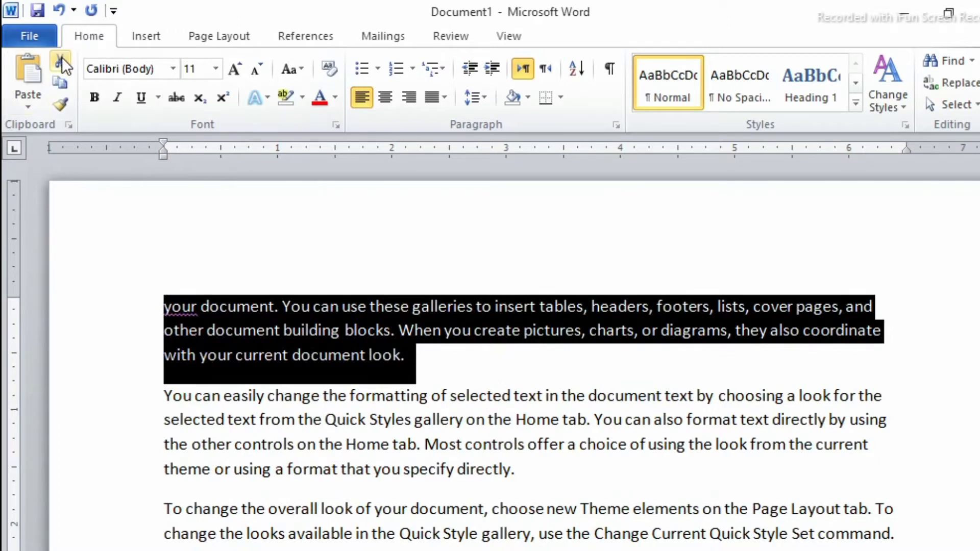
pyautogui.click(62, 57)
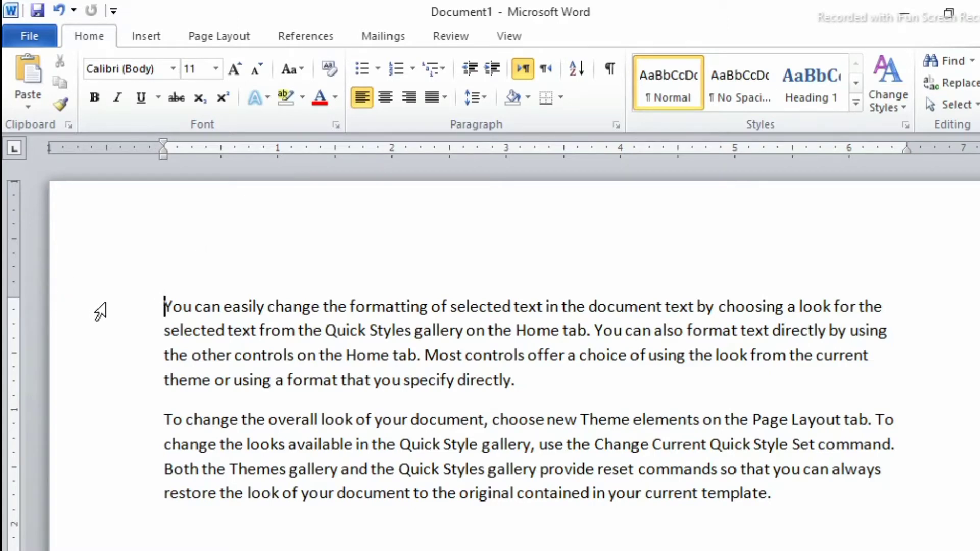
# - Undo the cut of the opening paragraph beginning "your document"
pyautogui.moveTo(98, 310); pyautogui.dragTo(370, 380)
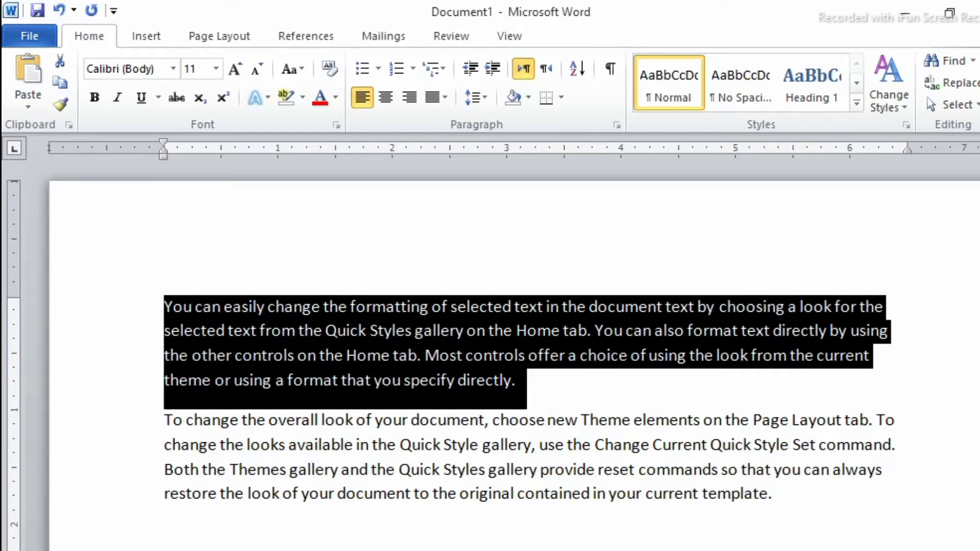
pyautogui.click(165, 535)
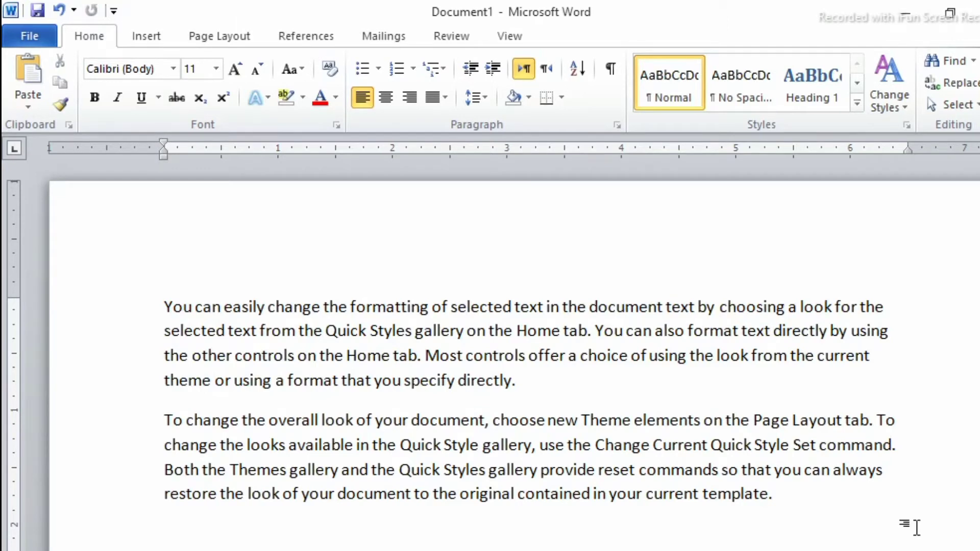
pyautogui.hotkey('ctrl', 'z')
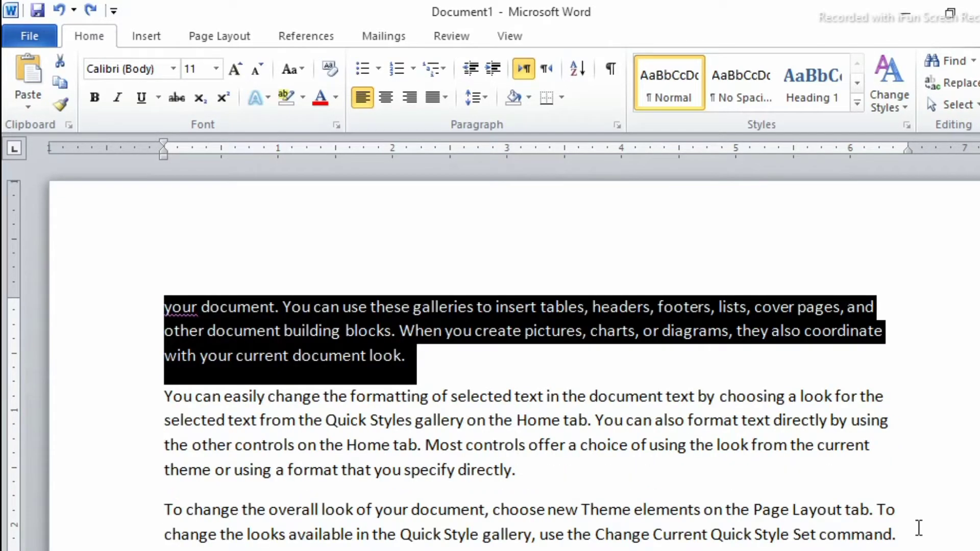
# - Undo back to the =rand() entry and regenerate the sample paragraphs from it
pyautogui.hotkey('ctrl', 'z')
pyautogui.hotkey('ctrl', 'z')
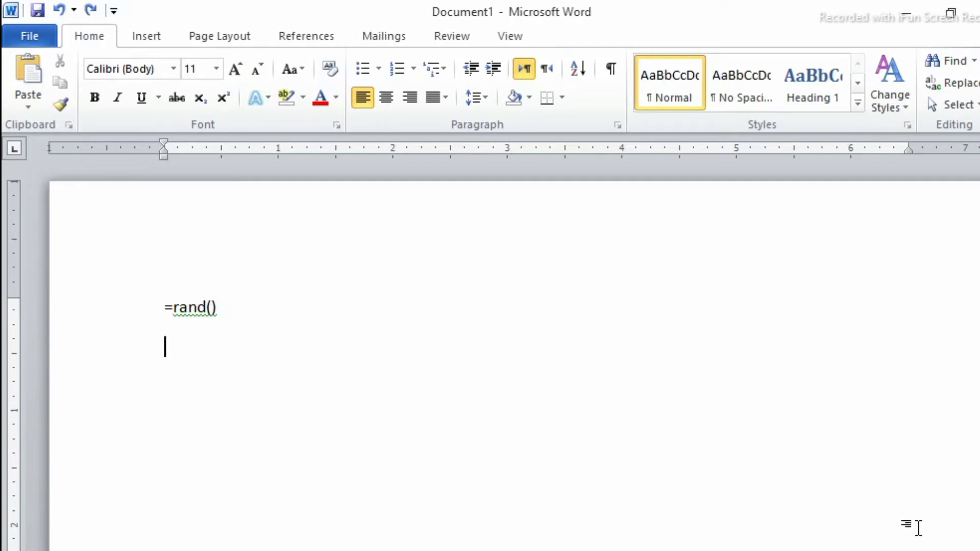
pyautogui.press('BackSpace')
pyautogui.press('Return')
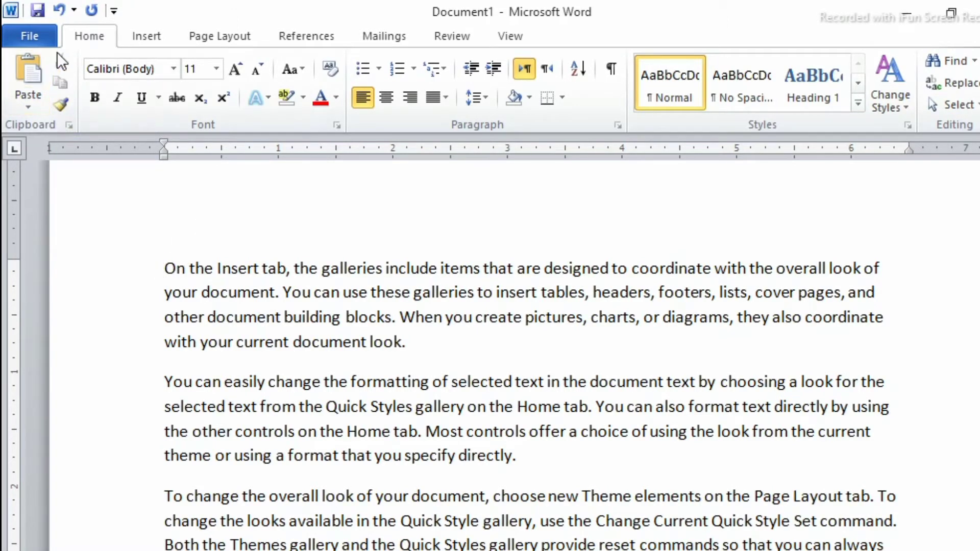
# - Cut the first line, beginning "On the Insert tab, the galleries include", and paste it twice as separate paragraphs at the document's end
pyautogui.click(151, 273)
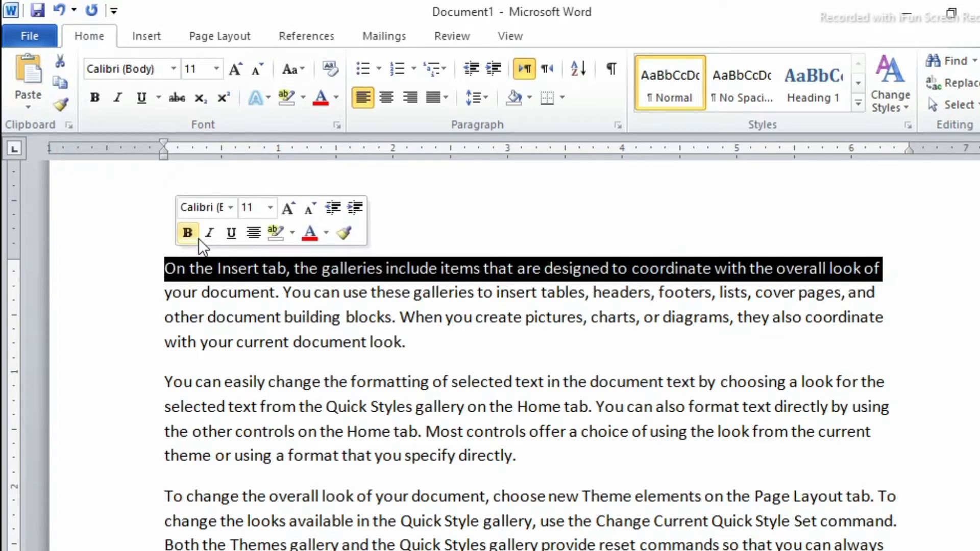
pyautogui.click(61, 56)
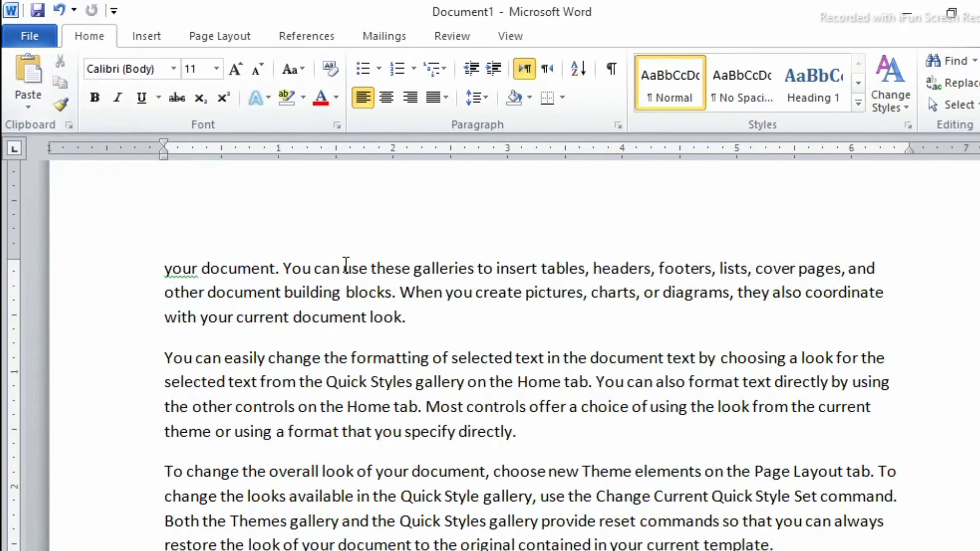
pyautogui.scroll(-3, 344, 275)
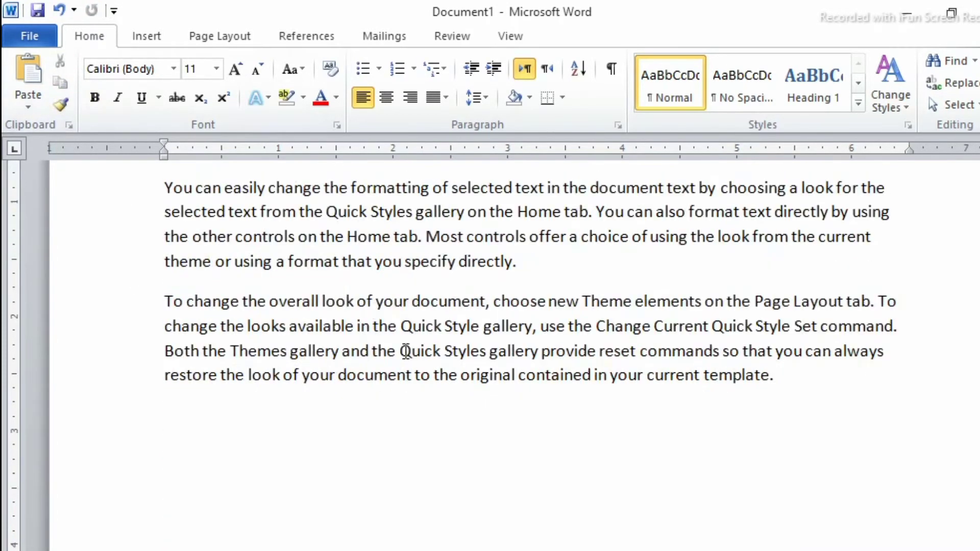
pyautogui.click(159, 432)
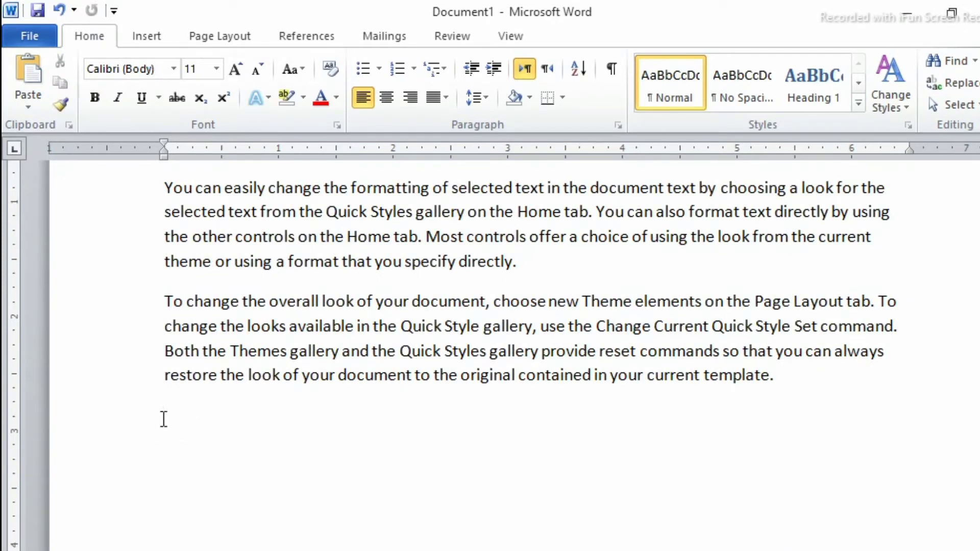
pyautogui.click(23, 75)
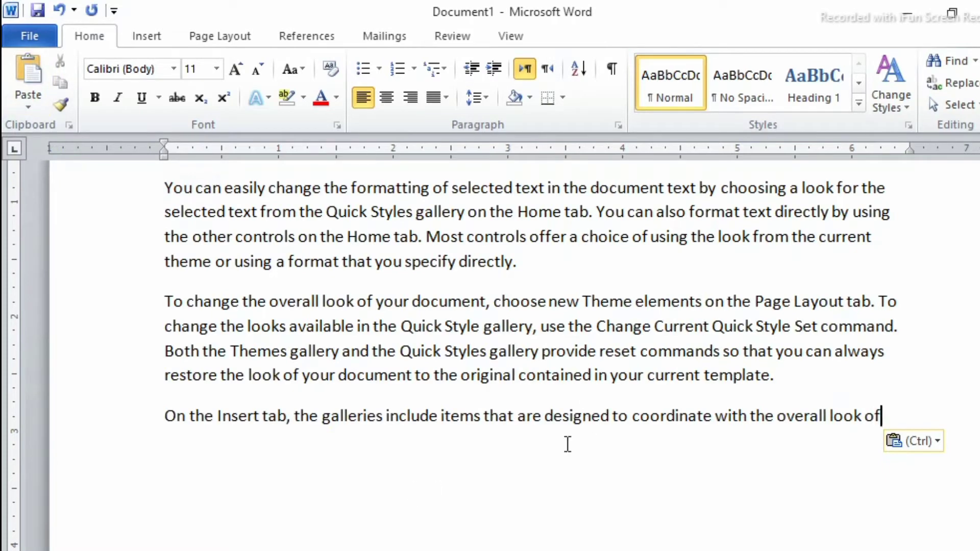
pyautogui.press('Return')
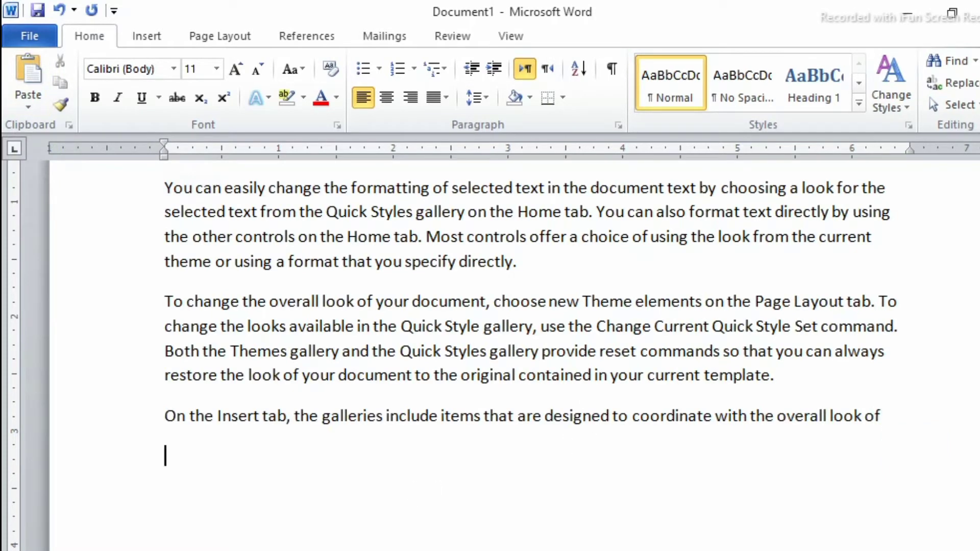
pyautogui.click(32, 73)
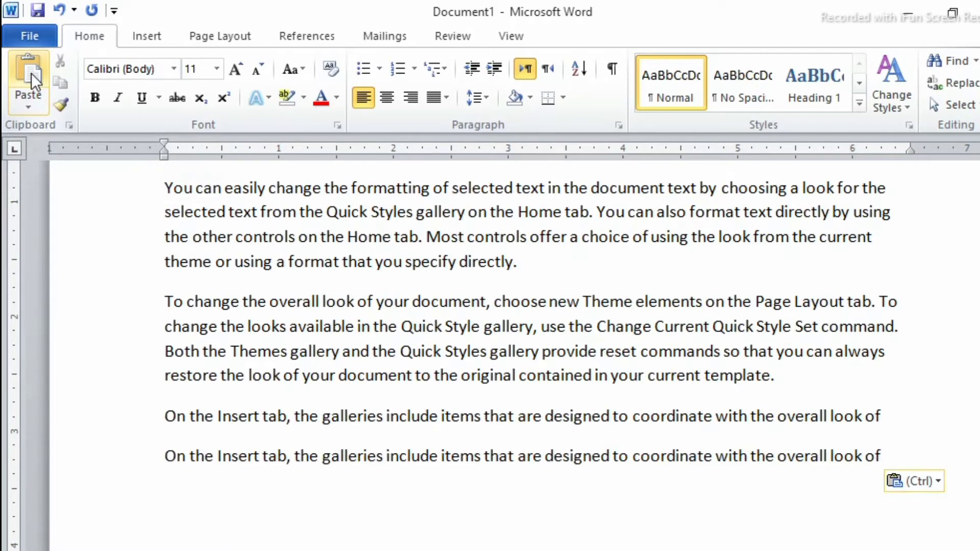
# - Copy the opening paragraph beginning "your document. You can use these galleries" and paste it as a new paragraph at the document's end
pyautogui.scroll(2, 122, 220)
pyautogui.scroll(4, 121, 221)
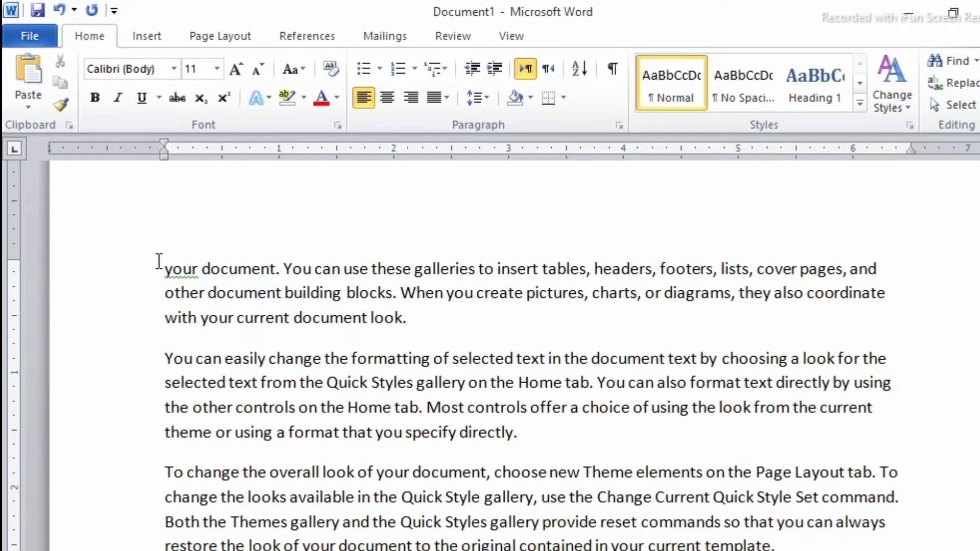
pyautogui.moveTo(145, 270); pyautogui.dragTo(239, 319)
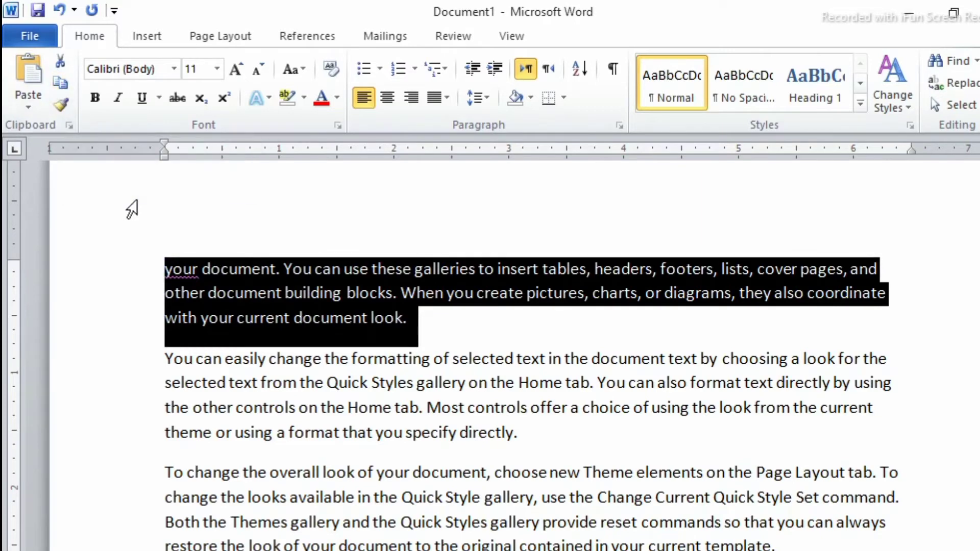
pyautogui.click(68, 82)
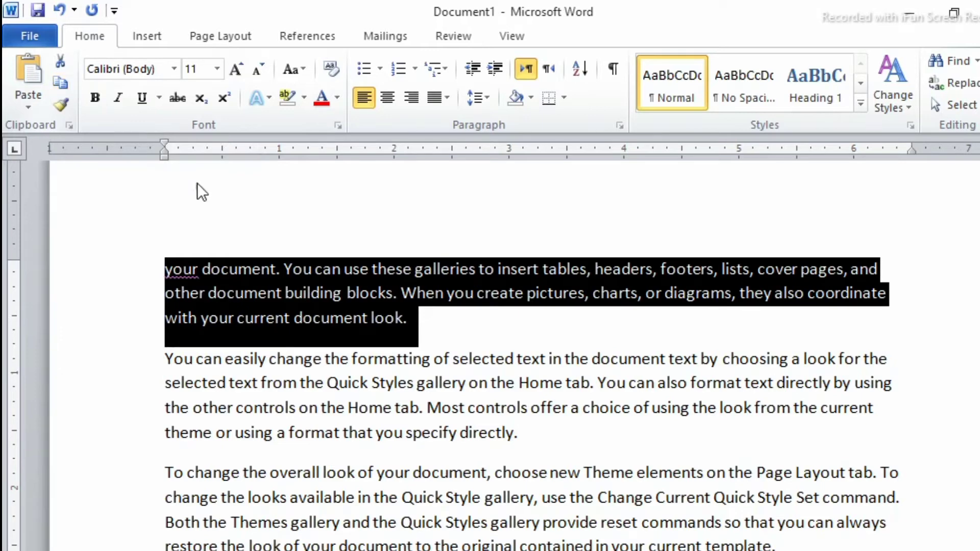
pyautogui.click(134, 222)
pyautogui.scroll(-5, 153, 247)
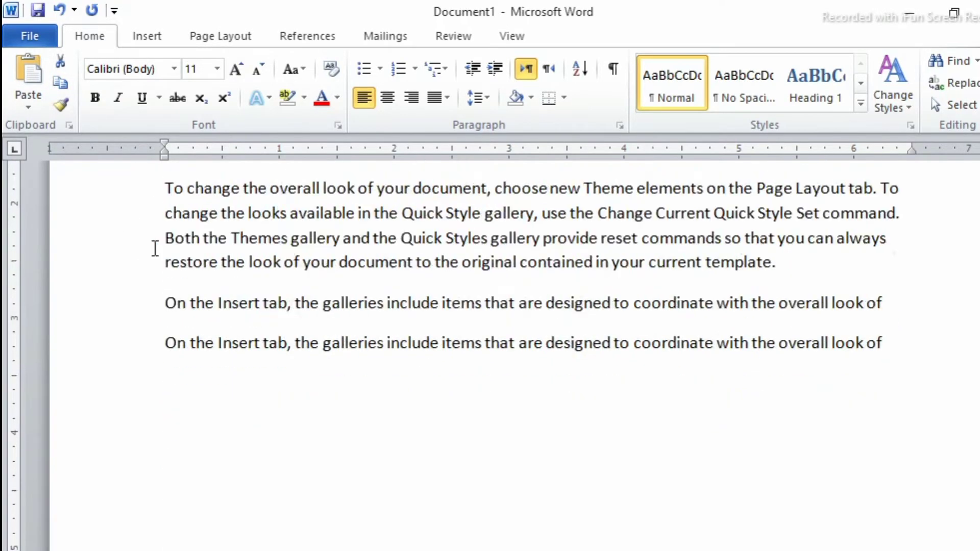
pyautogui.click(172, 308)
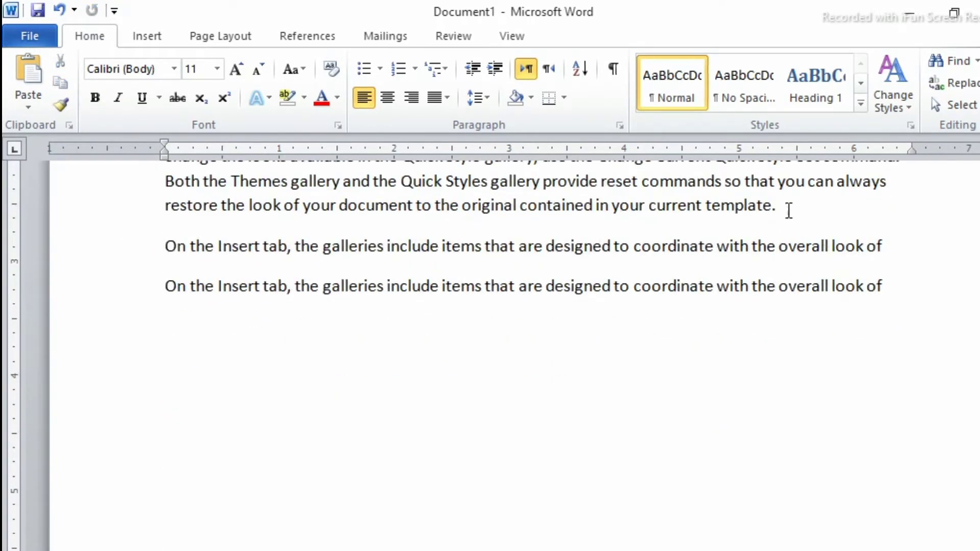
pyautogui.click(923, 286)
pyautogui.press('Return')
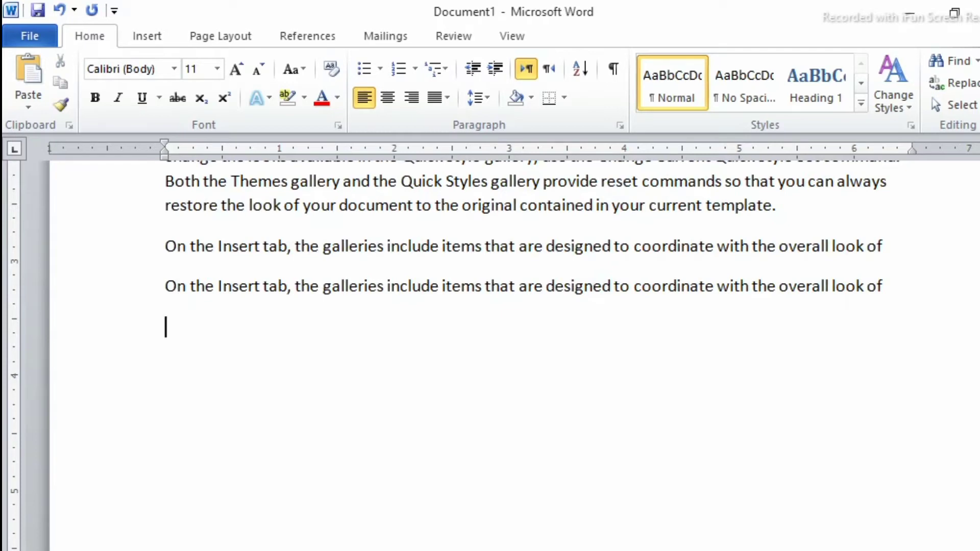
pyautogui.hotkey('ctrl', 'v')
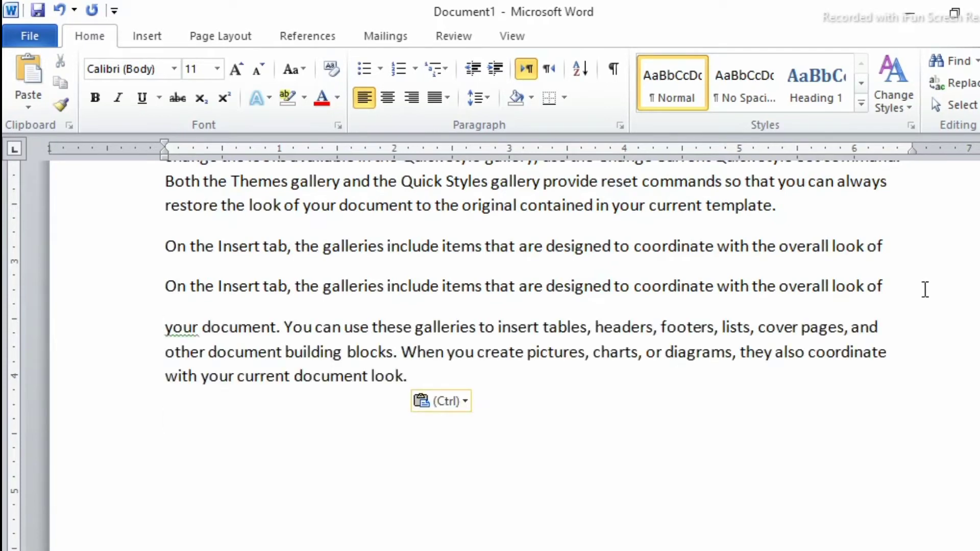
# - Underline the document's first line, beginning "your document. You can use these galleries", with a single line
pyautogui.scroll(3, 499, 464)
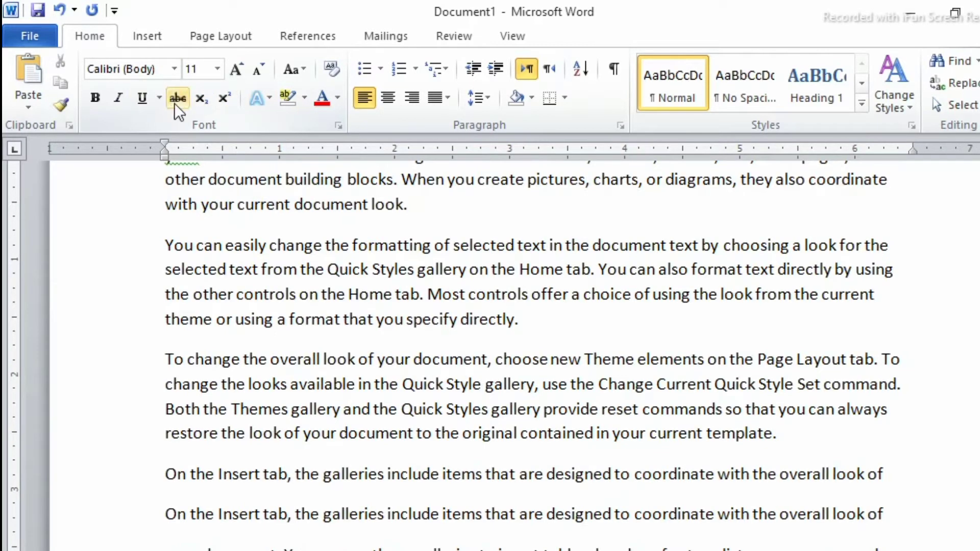
pyautogui.scroll(3, 433, 301)
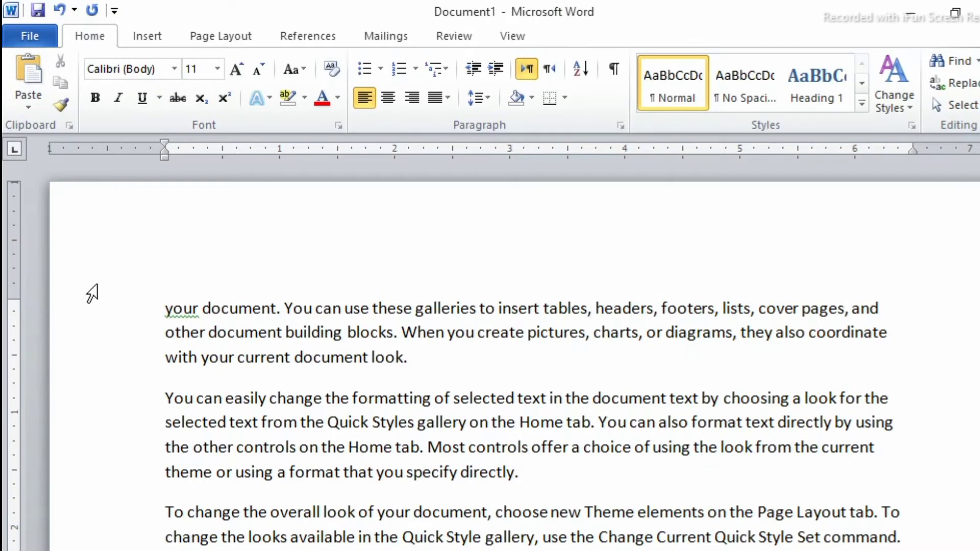
pyautogui.click(145, 317)
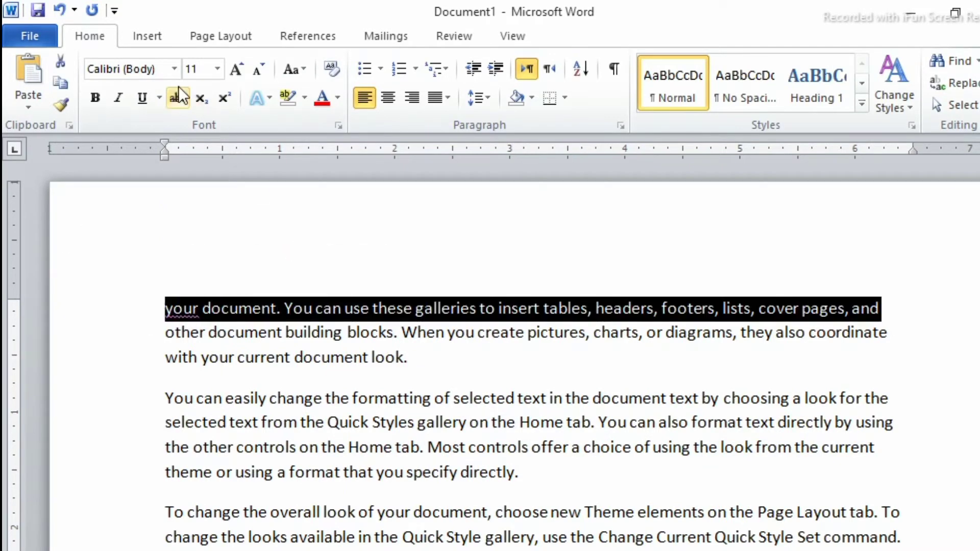
pyautogui.click(148, 97)
pyautogui.click(417, 308)
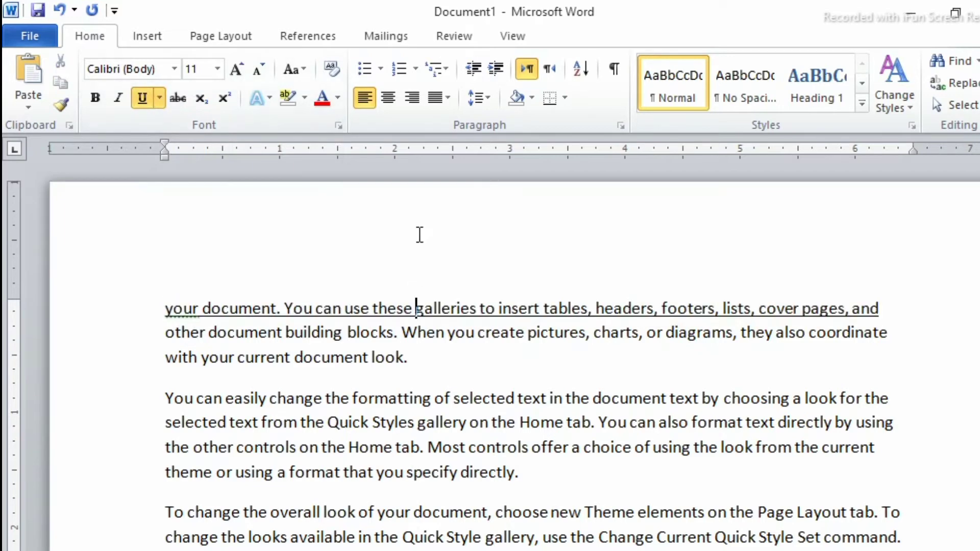
# - Try to apply the Double strikethrough effect at the word "galleries" in the underlined first line
pyautogui.click(160, 97)
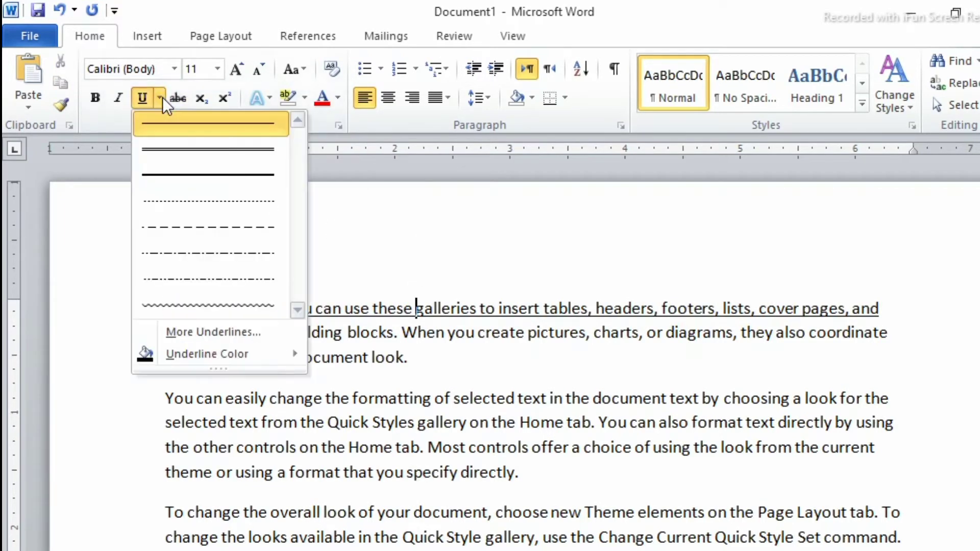
pyautogui.click(206, 334)
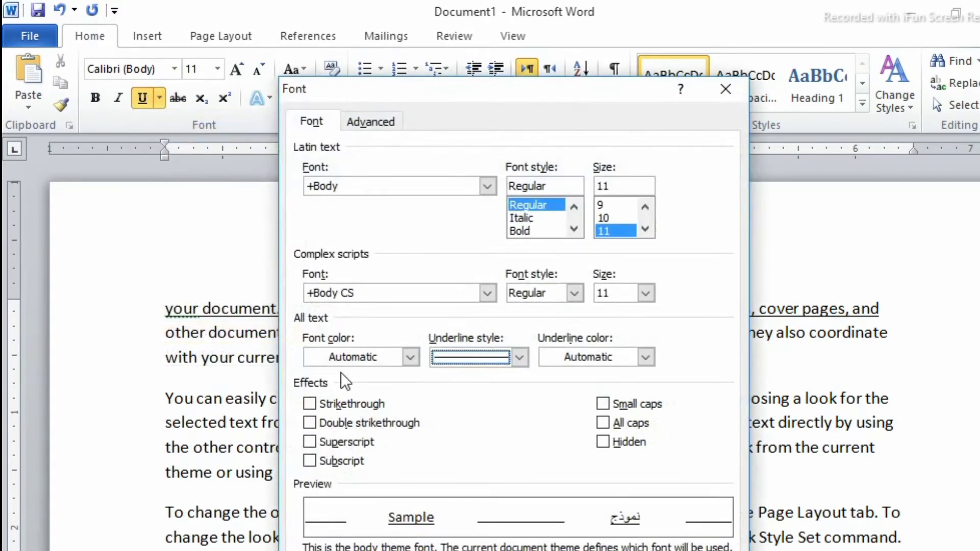
pyautogui.click(314, 425)
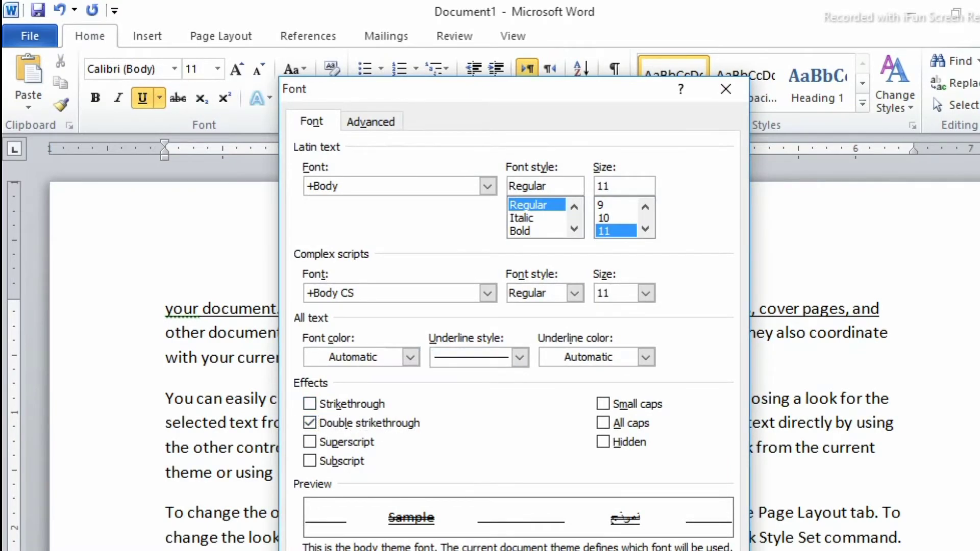
pyautogui.press('Return')
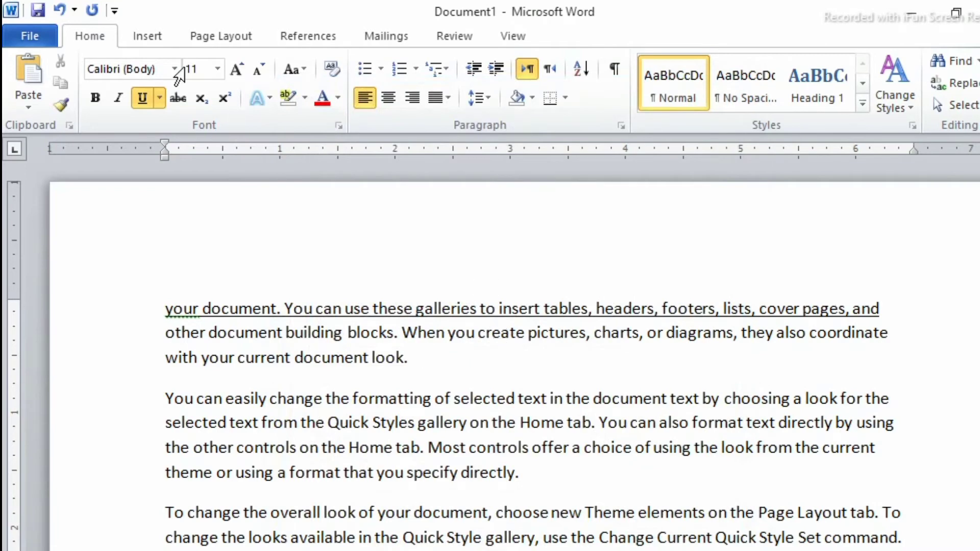
# - Underline the remaining lines of the opening paragraph, from "other document building blocks" to "current document look"
pyautogui.moveTo(156, 325); pyautogui.dragTo(837, 360)
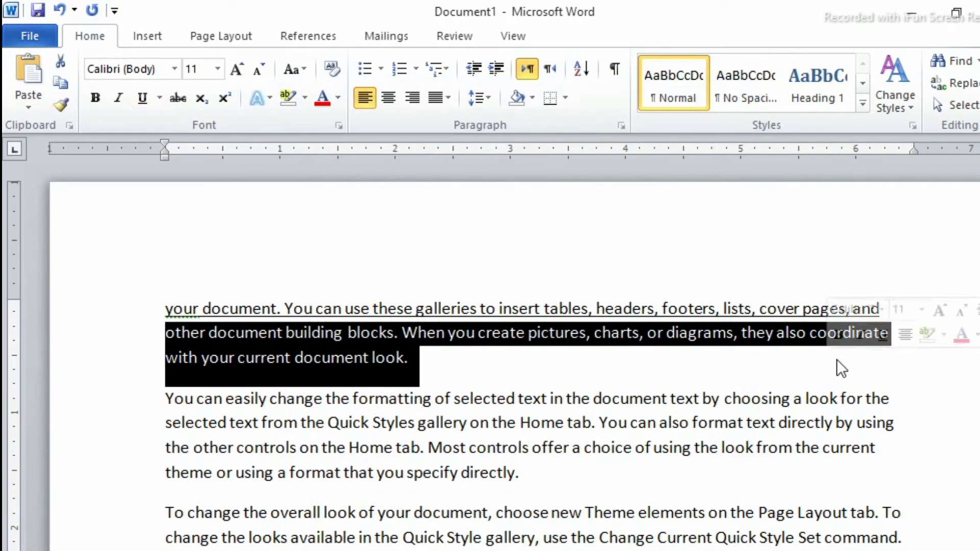
pyautogui.click(145, 99)
pyautogui.click(364, 256)
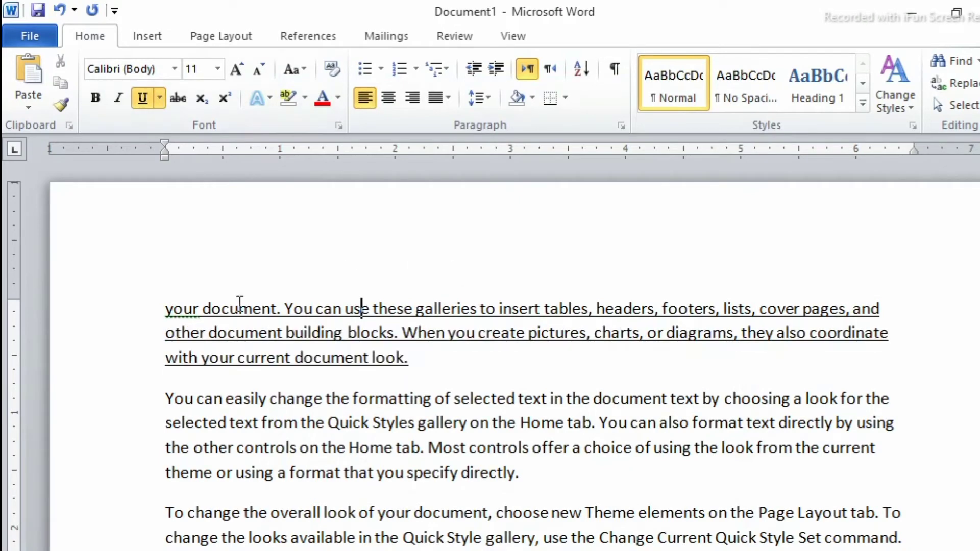
# - Apply the Double strikethrough font effect to the entire underlined opening paragraph
pyautogui.moveTo(167, 308); pyautogui.dragTo(962, 358)
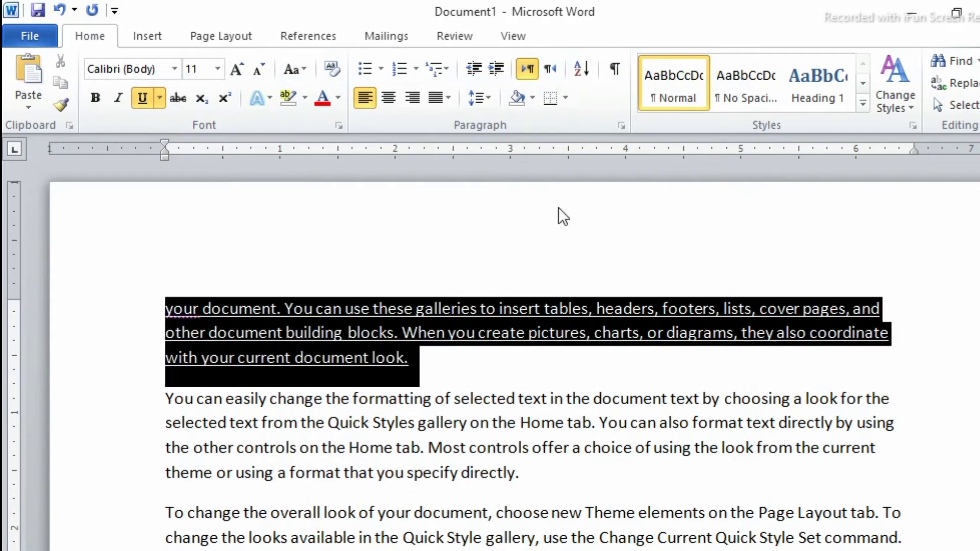
pyautogui.click(157, 98)
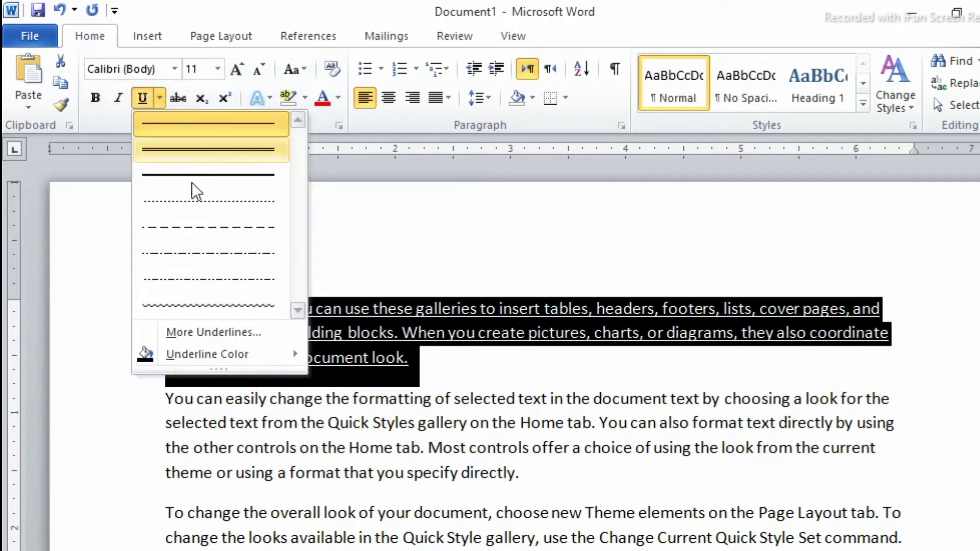
pyautogui.click(221, 332)
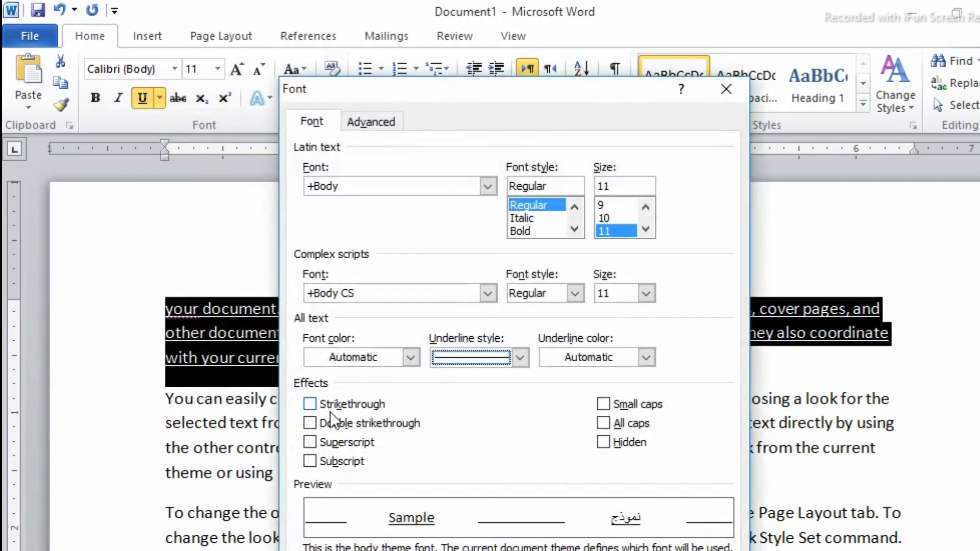
pyautogui.click(314, 425)
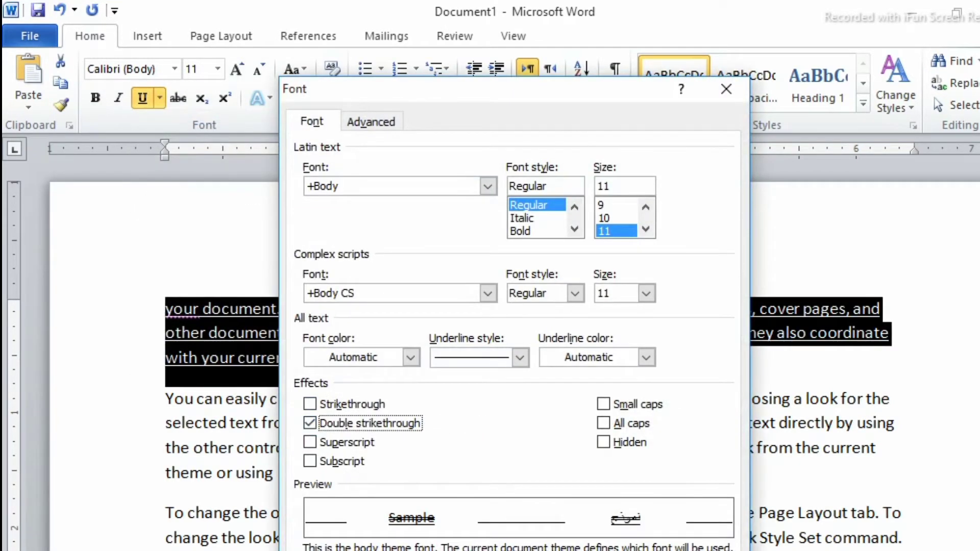
pyautogui.press('Return')
pyautogui.click(677, 241)
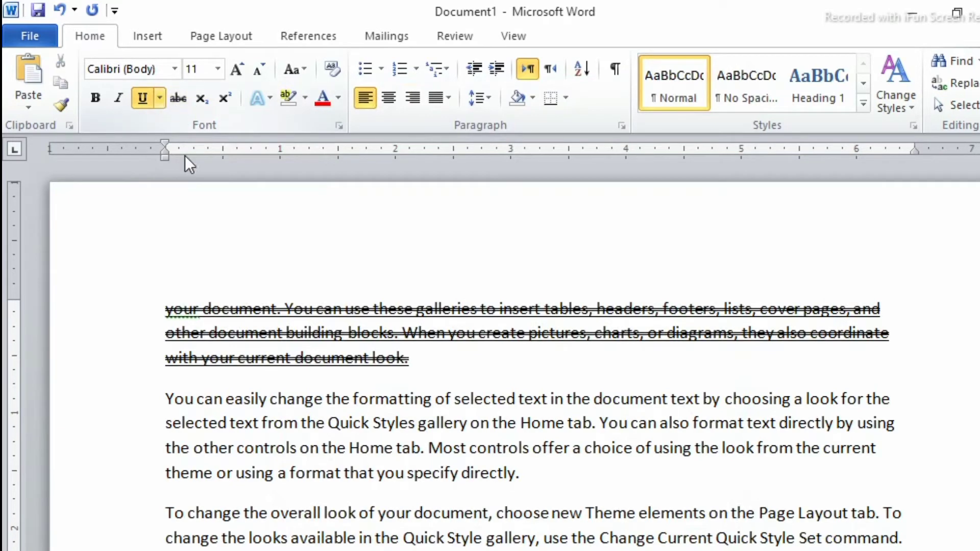
# - Apply a double underline to the second paragraph's last three lines, starting at "selected text from the Quick Styles gallery"
pyautogui.moveTo(198, 417); pyautogui.dragTo(527, 472)
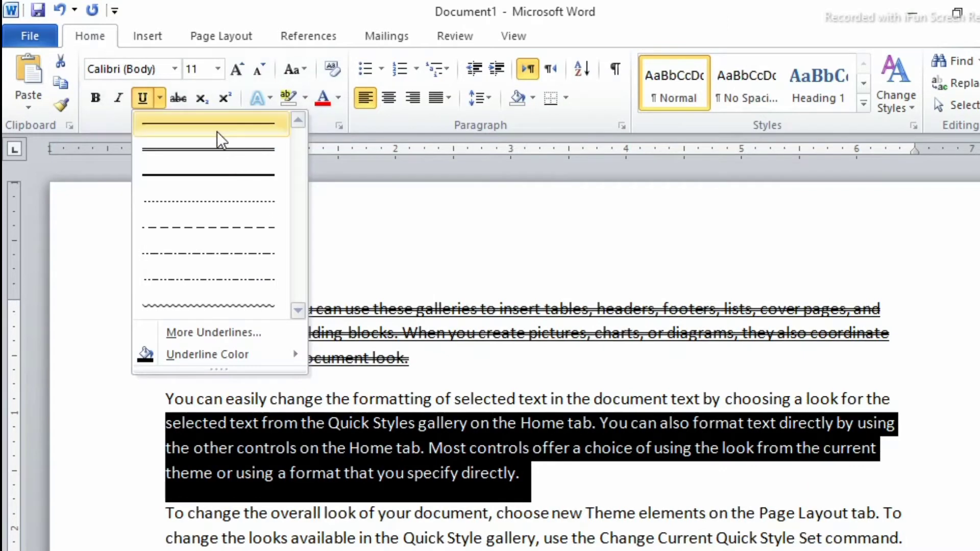
pyautogui.click(222, 149)
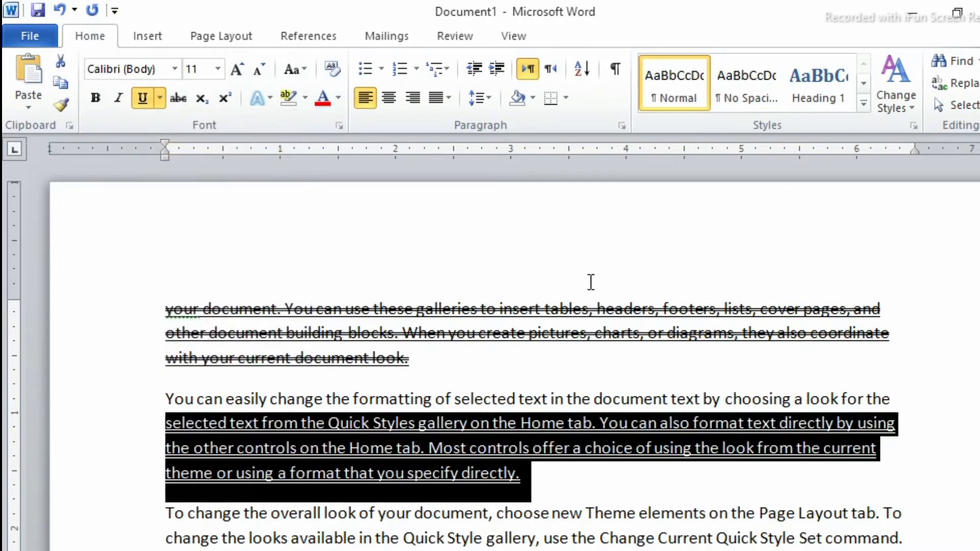
pyautogui.click(589, 308)
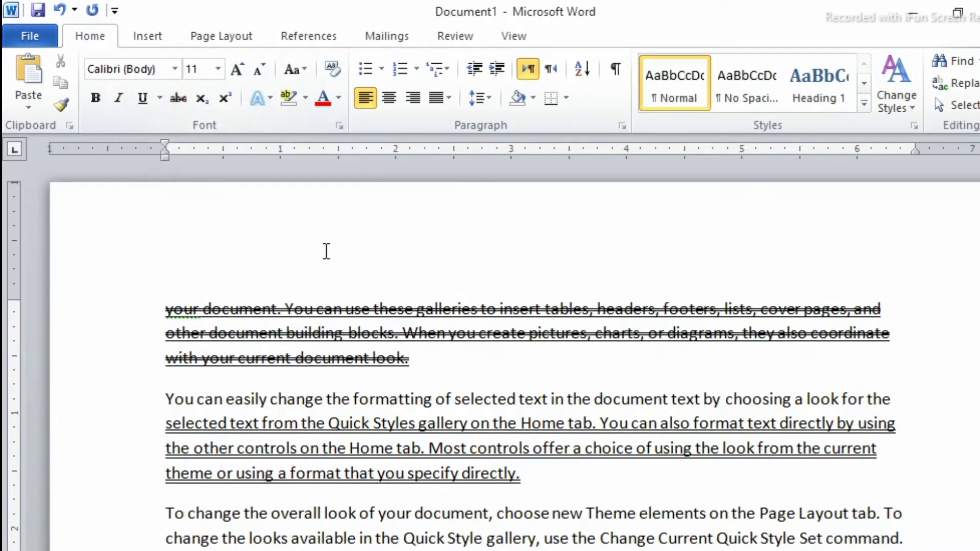
pyautogui.scroll(-4, 389, 245)
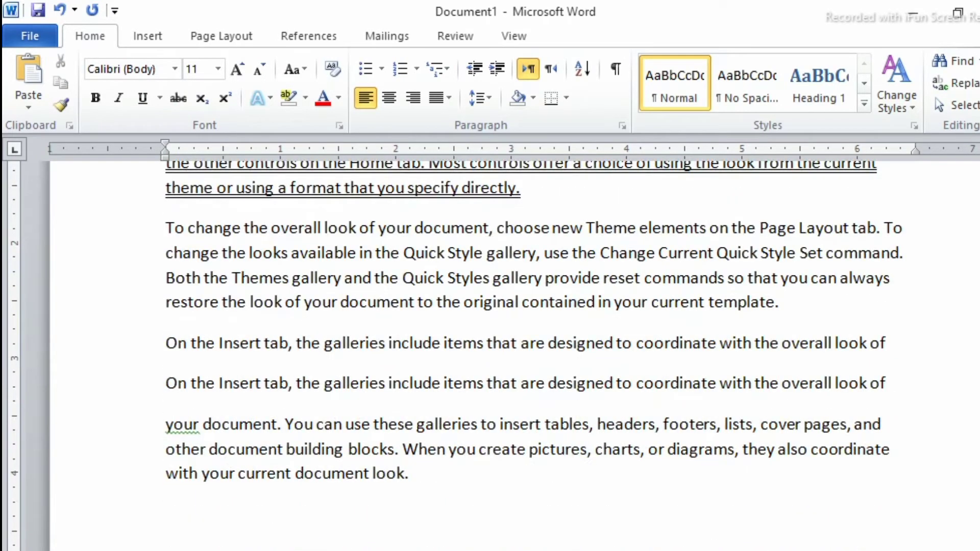
# - Replace all of the document's content with sample paragraphs generated by =rand()
pyautogui.scroll(4, 833, 222)
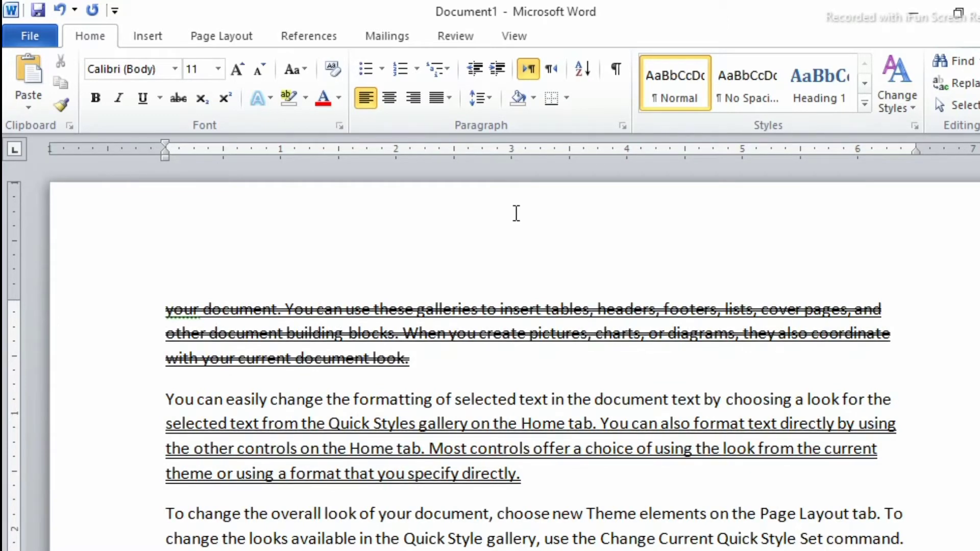
pyautogui.hotkey('ctrl', 'a')
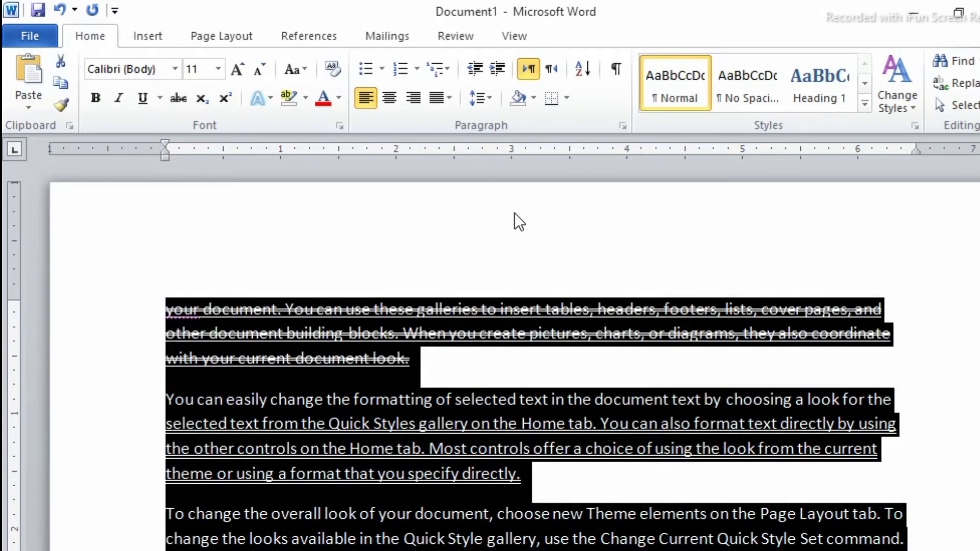
pyautogui.press('Delete')
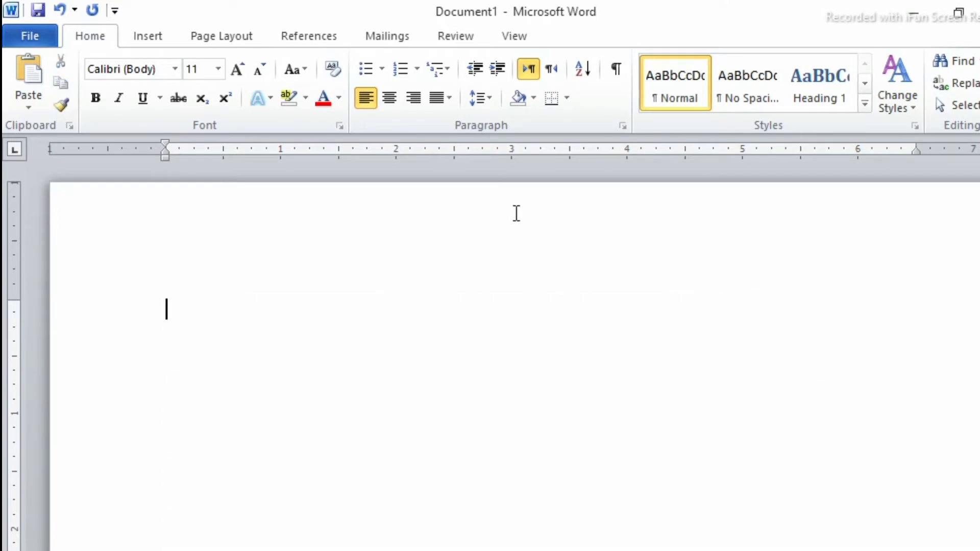
pyautogui.write('=rand')
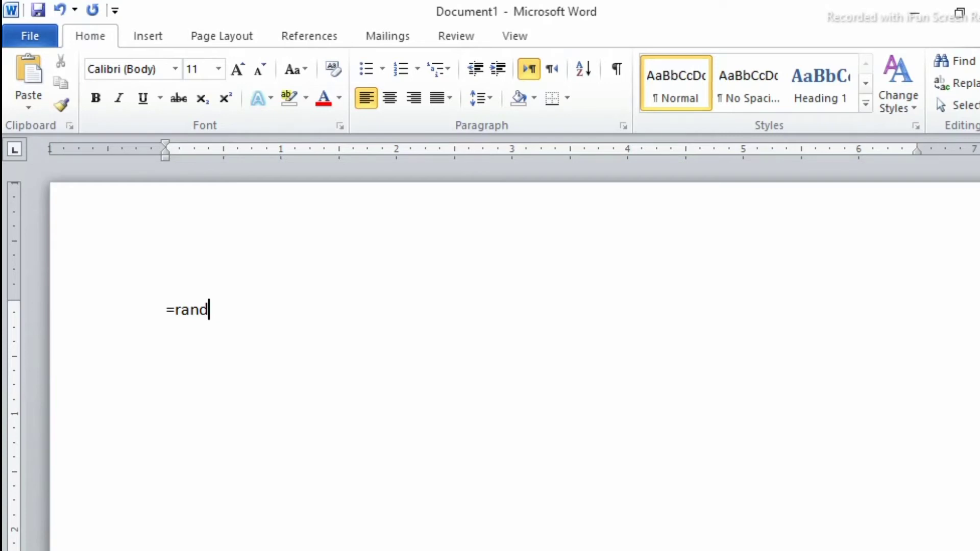
pyautogui.write('()')
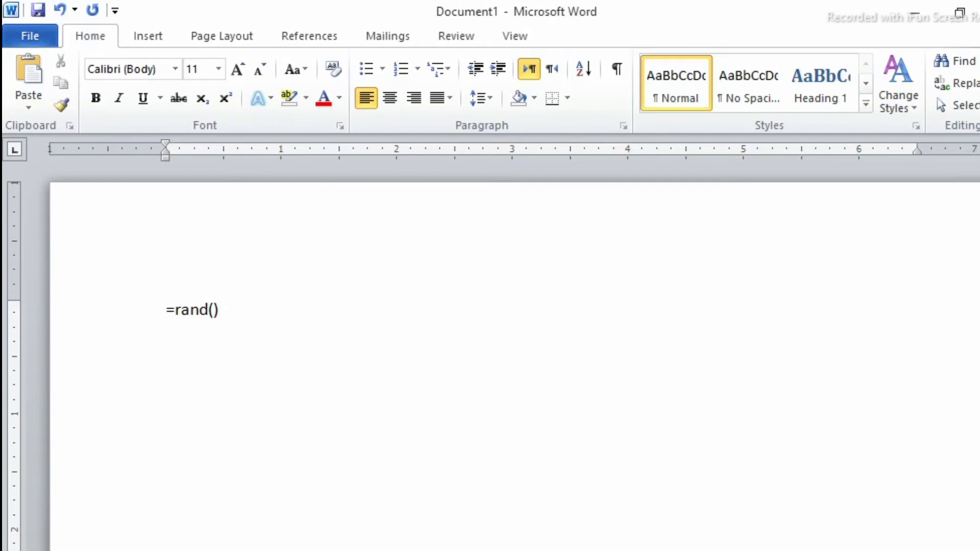
pyautogui.press('Return')
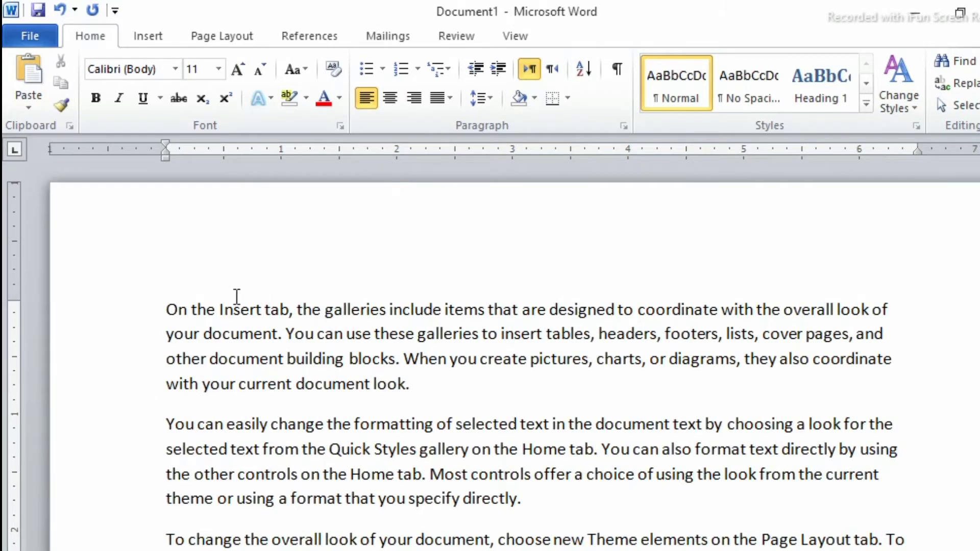
# - Align the first paragraph to the right, then centre it
pyautogui.moveTo(128, 316); pyautogui.dragTo(197, 389)
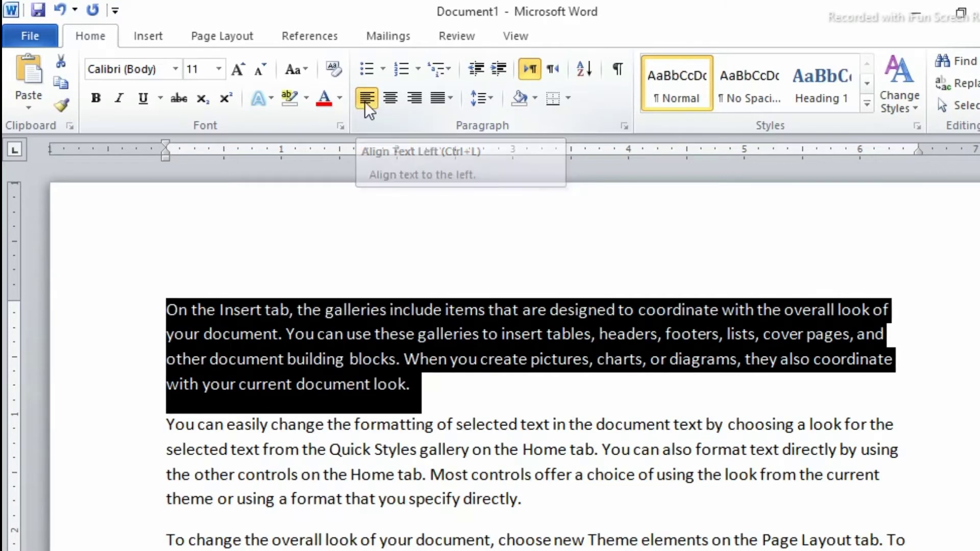
pyautogui.click(415, 98)
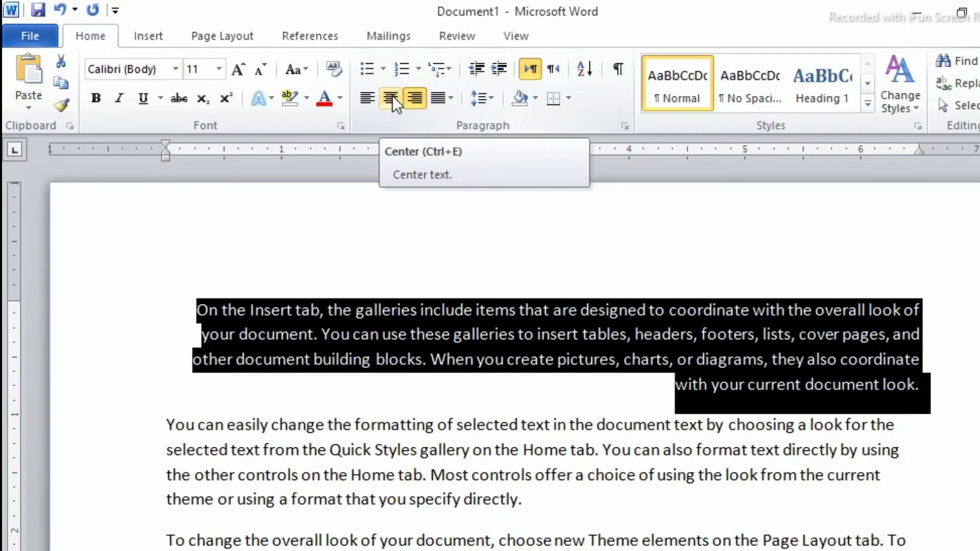
pyautogui.click(392, 96)
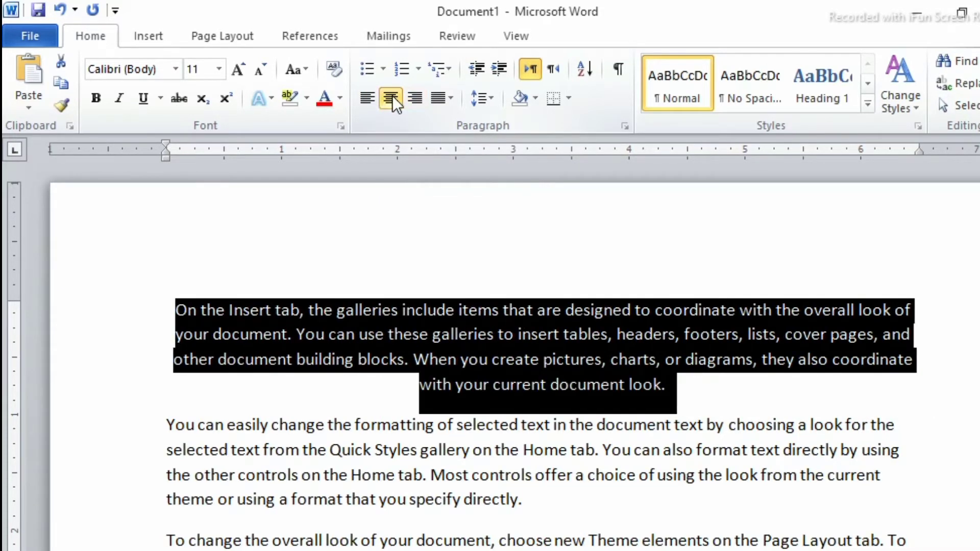
pyautogui.click(489, 246)
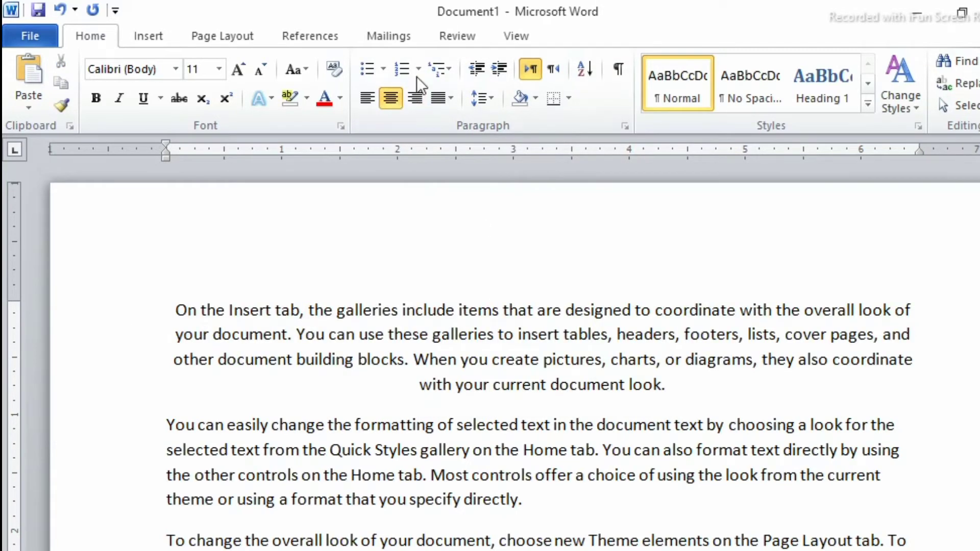
# - Align the centred first paragraph to the left
pyautogui.moveTo(133, 309); pyautogui.dragTo(202, 384)
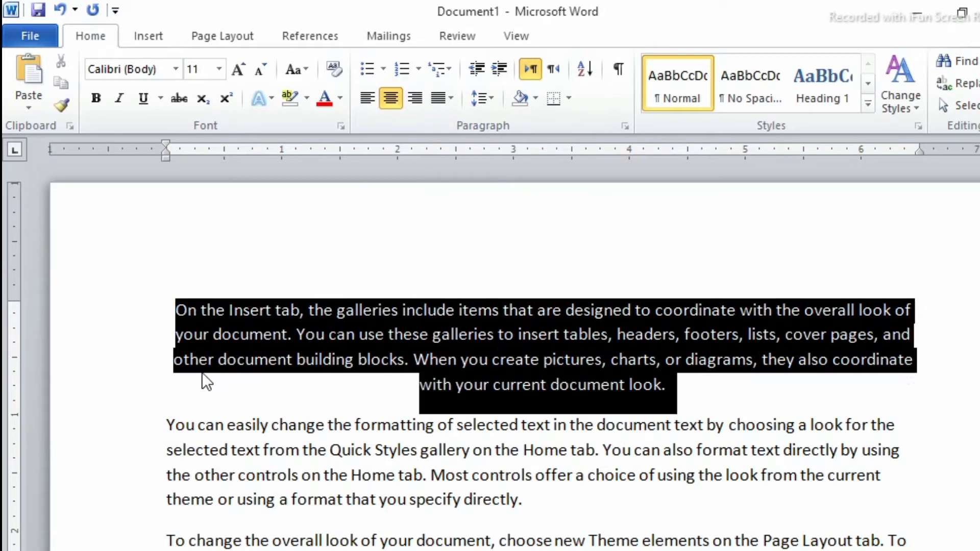
pyautogui.click(373, 103)
pyautogui.click(366, 262)
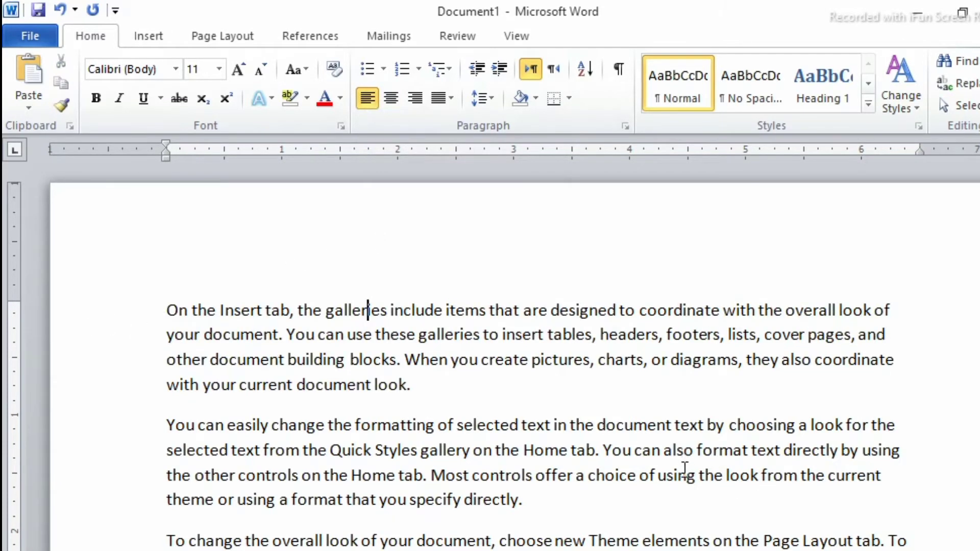
# - Justify the third paragraph, beginning "To change the overall look of your document"
pyautogui.scroll(-2, 687, 467)
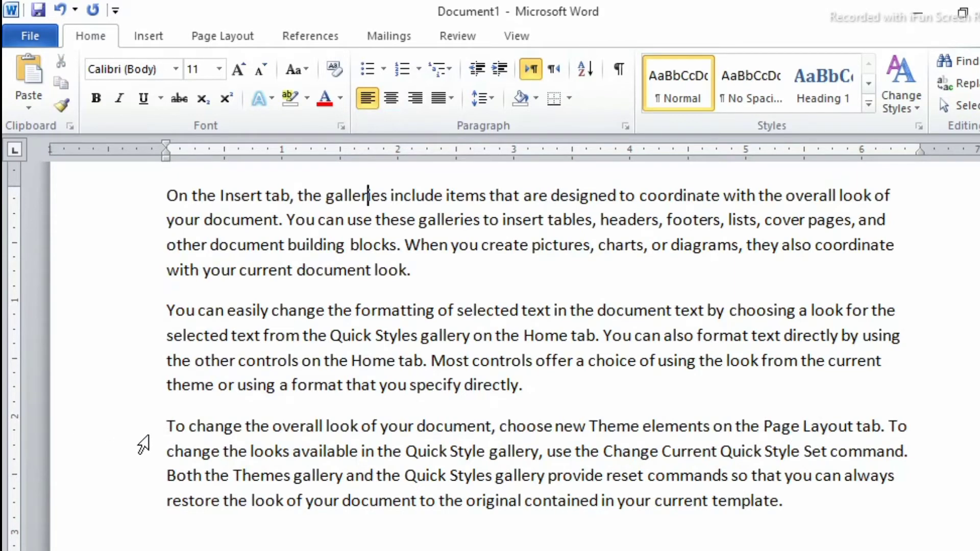
pyautogui.moveTo(137, 434); pyautogui.dragTo(222, 521)
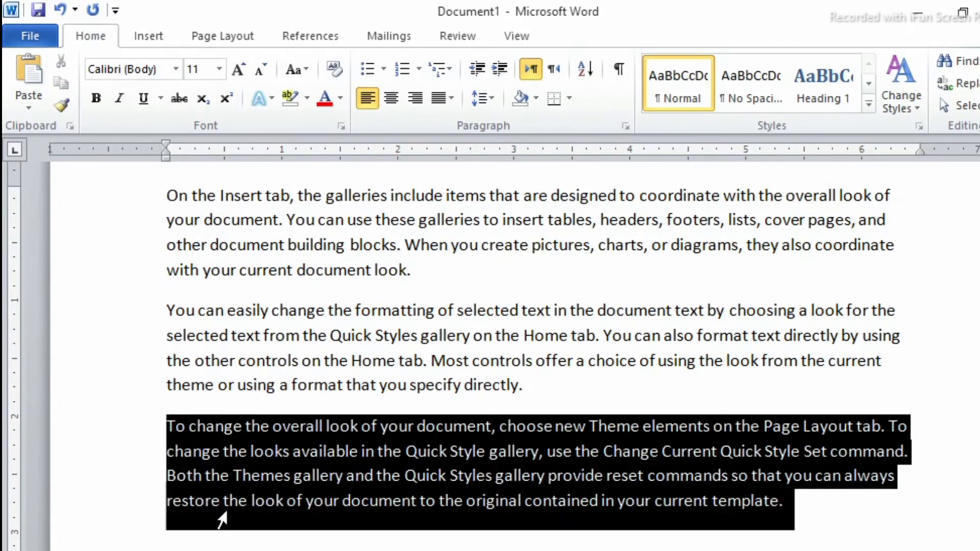
pyautogui.click(452, 97)
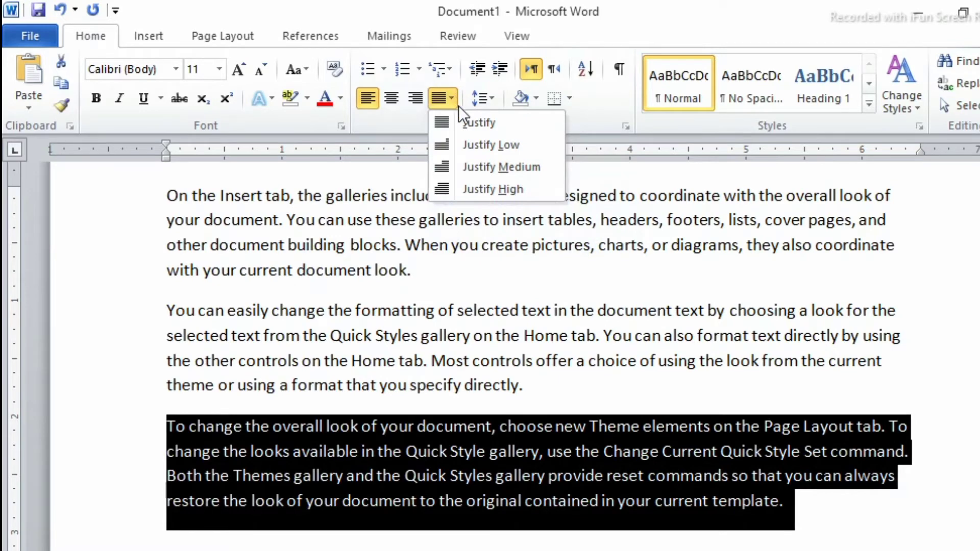
pyautogui.click(461, 121)
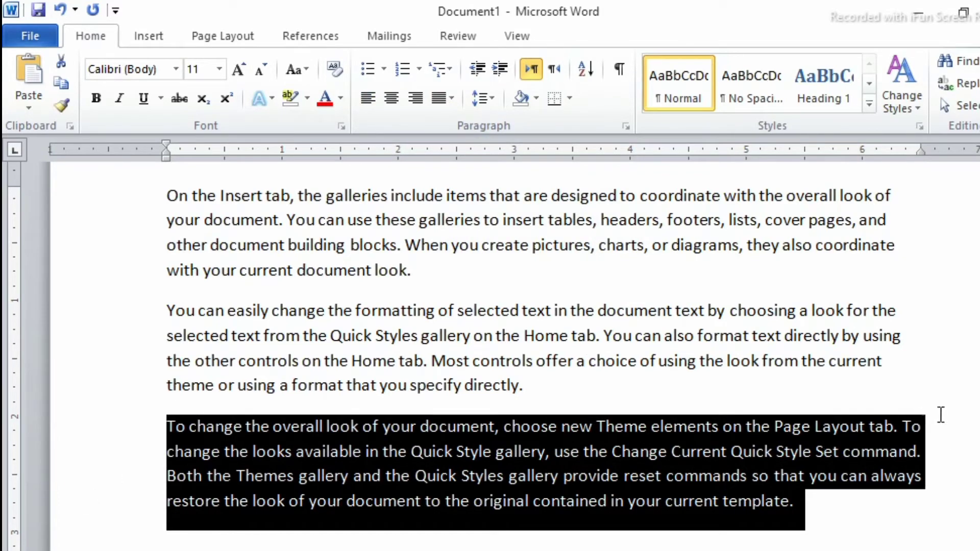
pyautogui.click(934, 505)
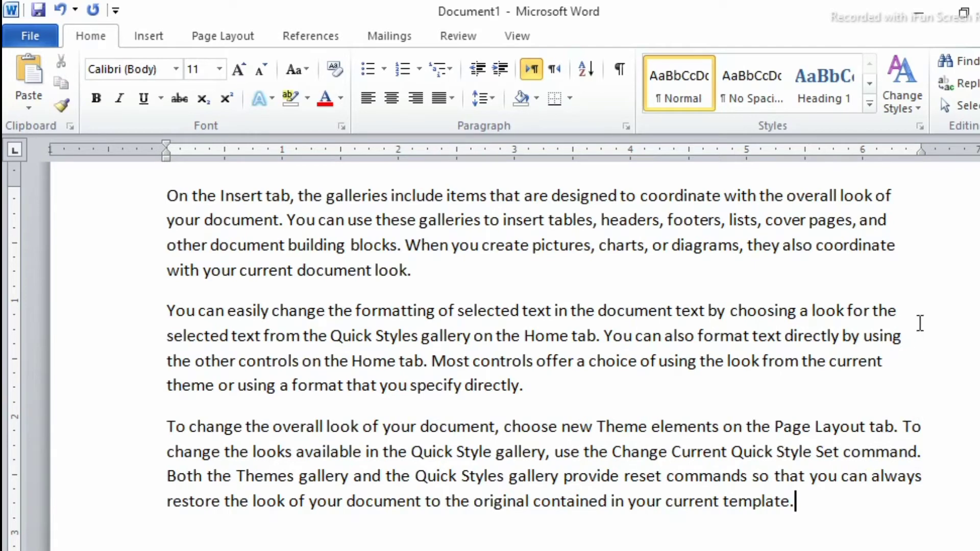
# - Justify the second paragraph, beginning "You can easily change the formatting"
pyautogui.click(147, 310)
pyautogui.moveTo(182, 341); pyautogui.dragTo(302, 381)
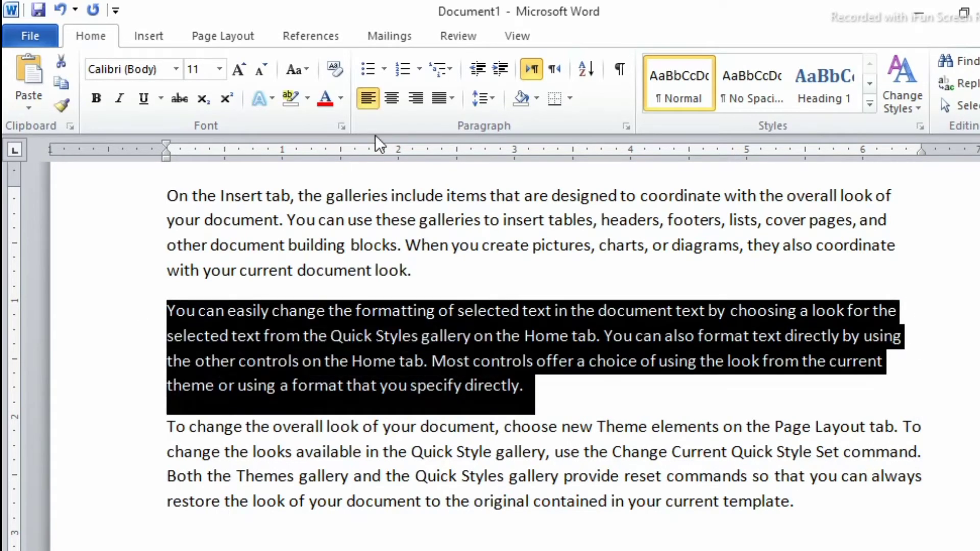
pyautogui.click(439, 102)
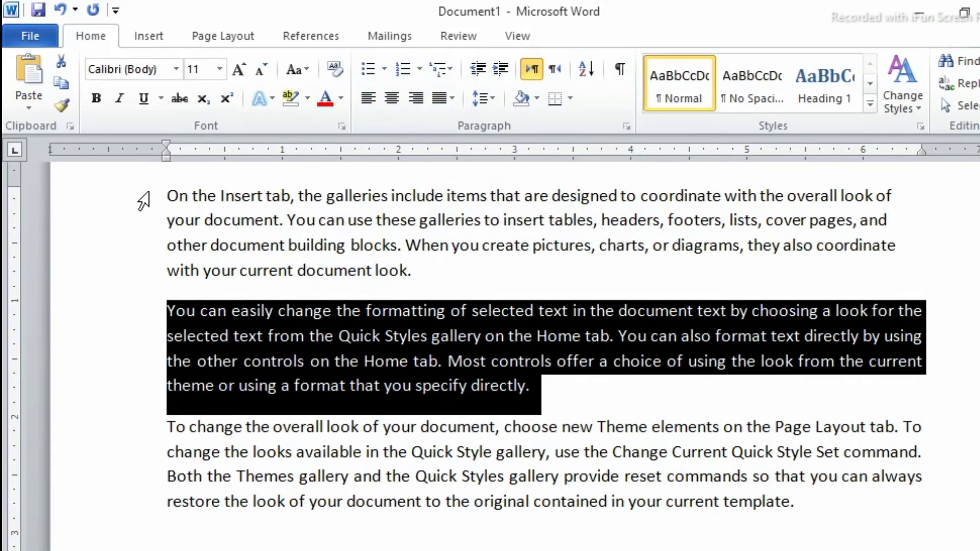
# - Justify the first paragraph, beginning "On the Insert tab"
pyautogui.moveTo(144, 200); pyautogui.dragTo(252, 251)
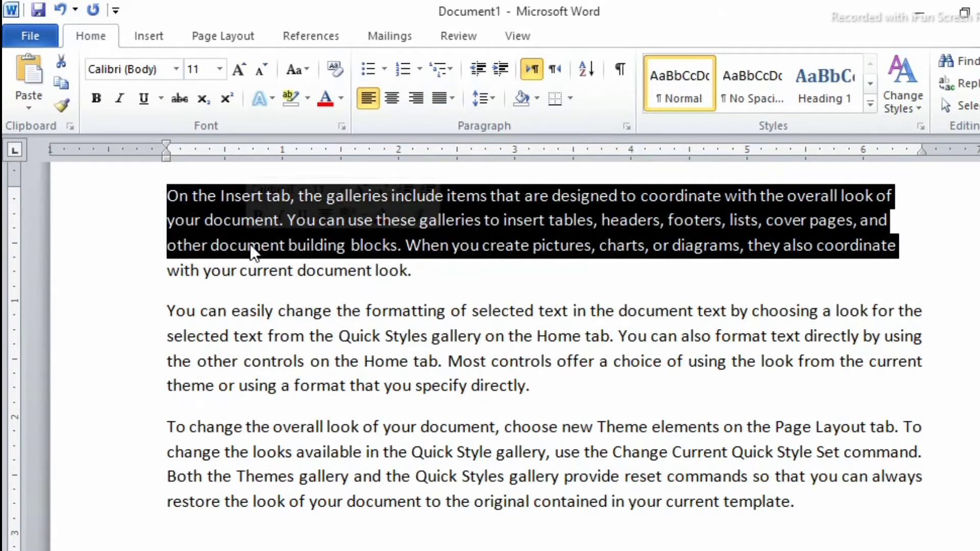
pyautogui.hotkey('ctrl', 'j')
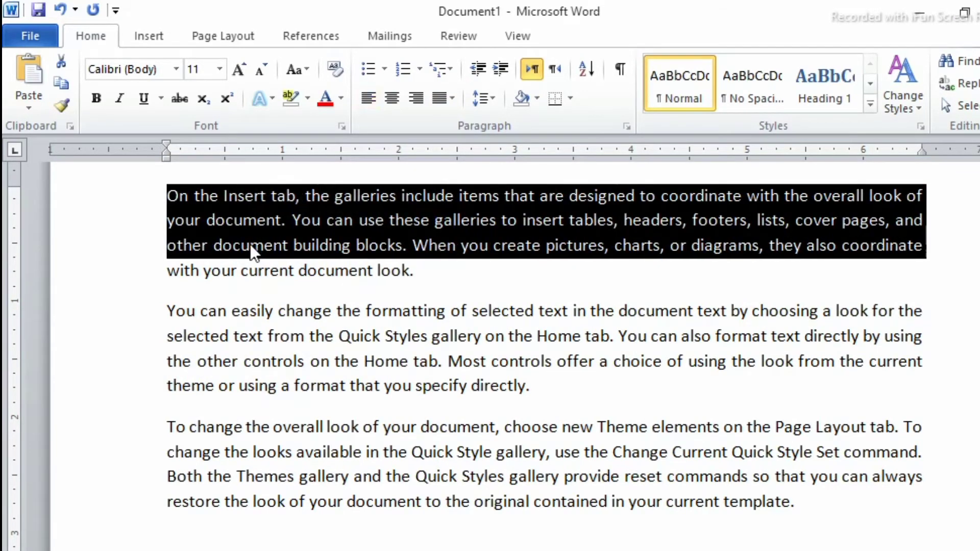
pyautogui.click(397, 547)
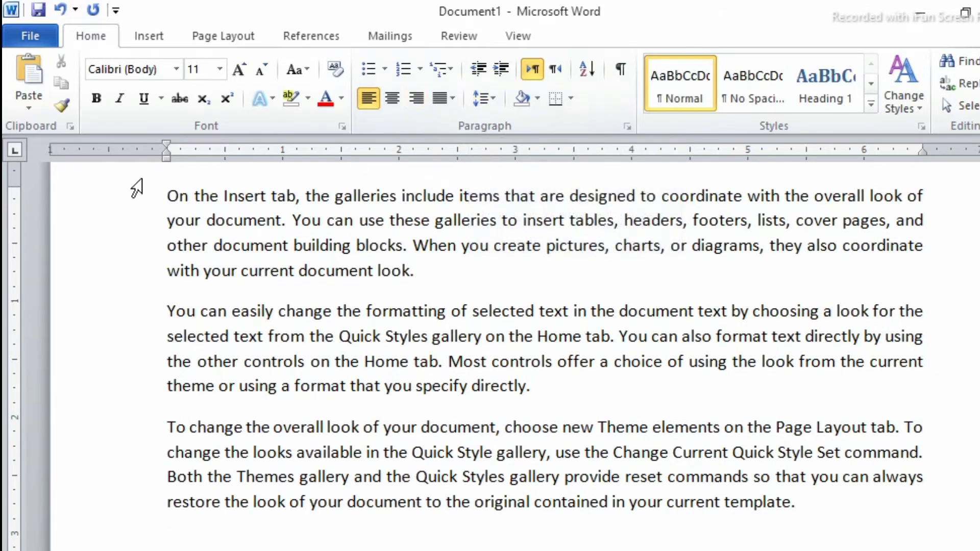
# - Add space before the entire first paragraph
pyautogui.moveTo(137, 193); pyautogui.dragTo(225, 267)
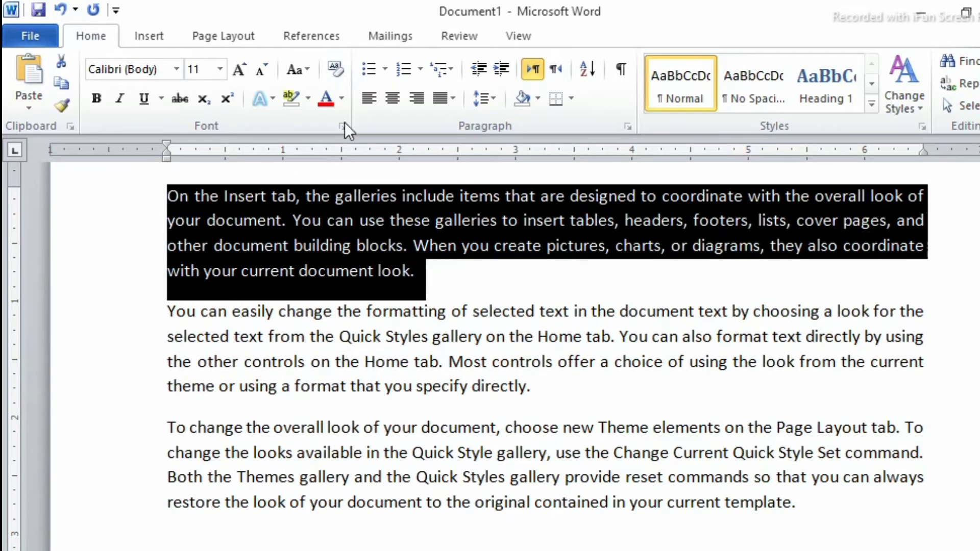
pyautogui.click(495, 98)
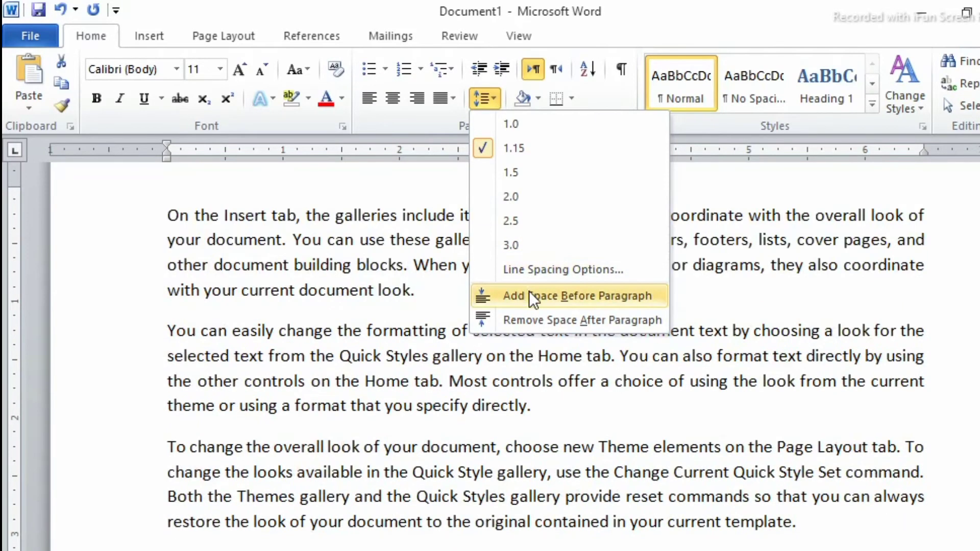
pyautogui.click(529, 295)
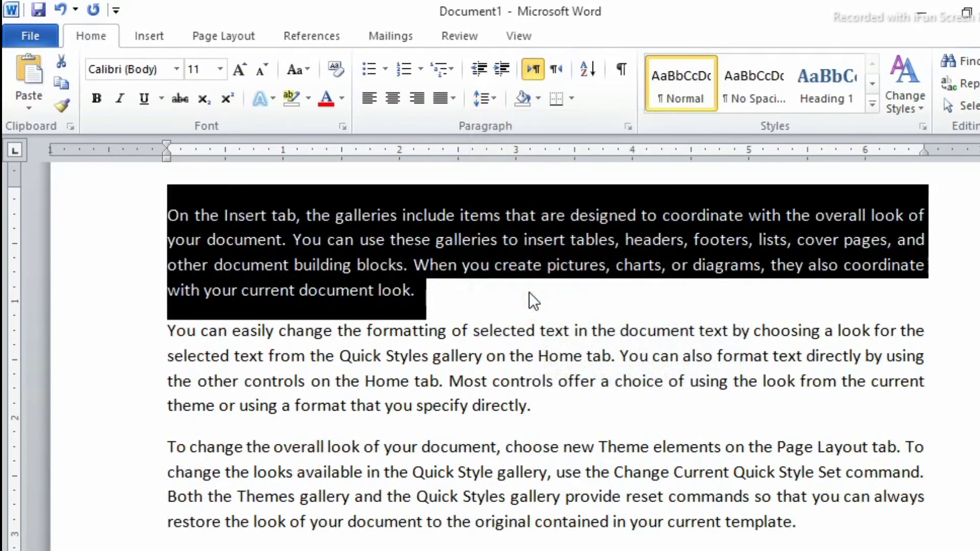
# - Set the first paragraph's spacing before to 30 pt in the line spacing options
pyautogui.click(499, 98)
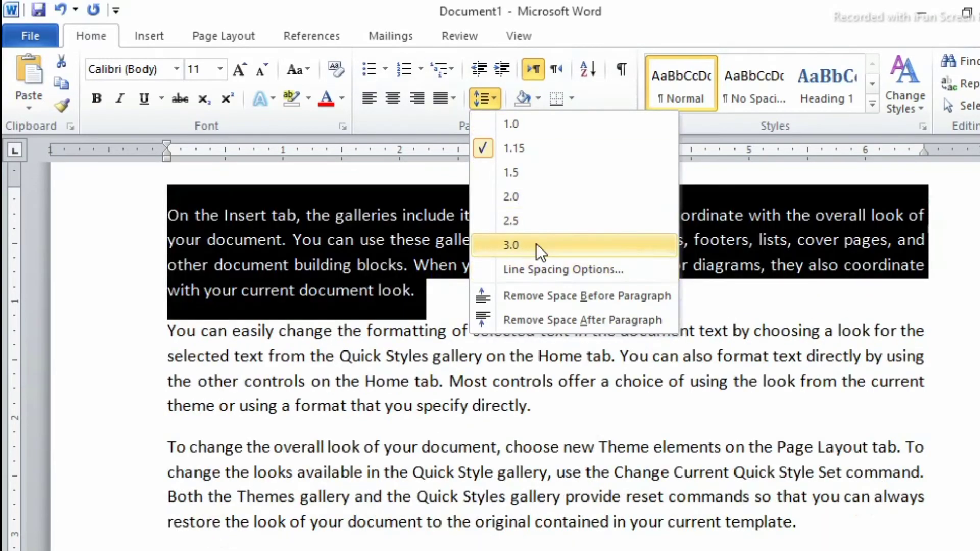
pyautogui.click(545, 265)
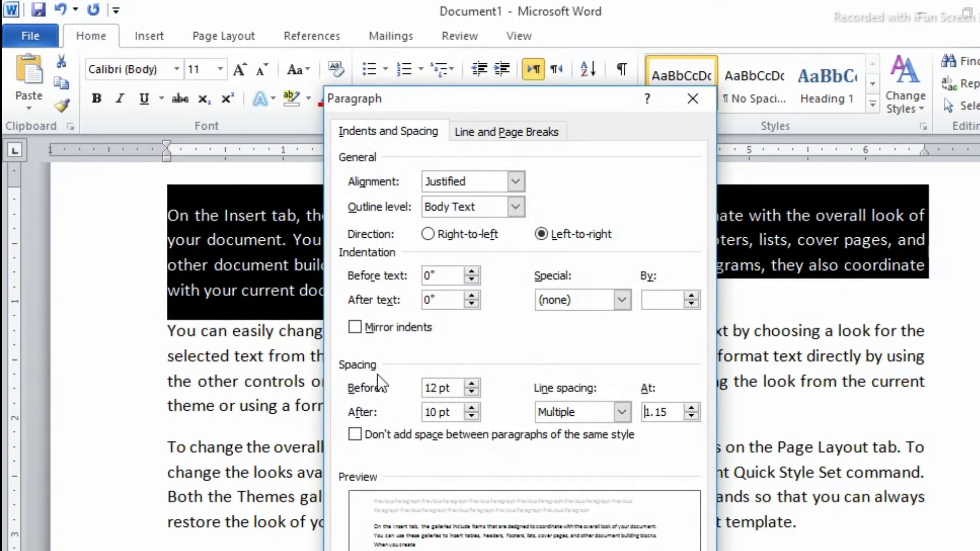
pyautogui.click(471, 384)
pyautogui.click(472, 384)
pyautogui.click(472, 385)
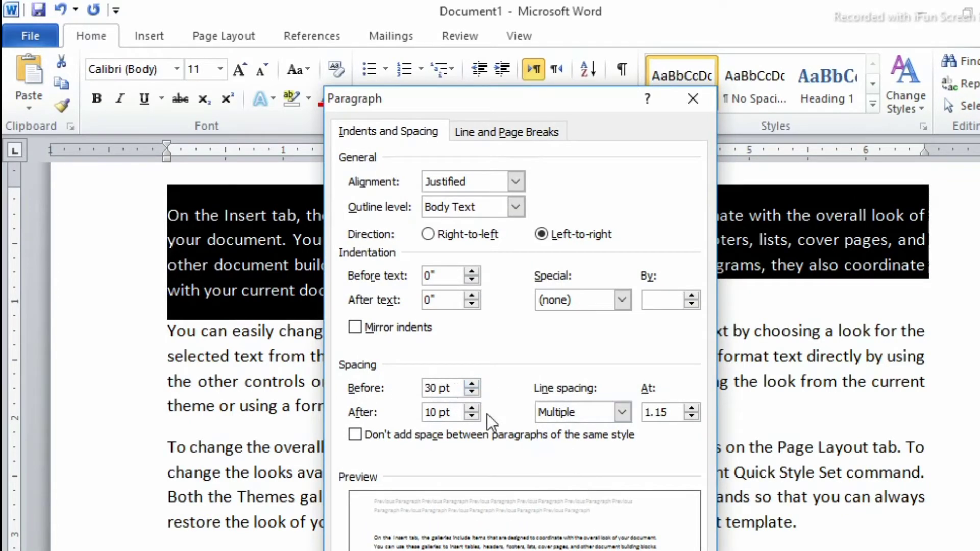
pyautogui.press('Return')
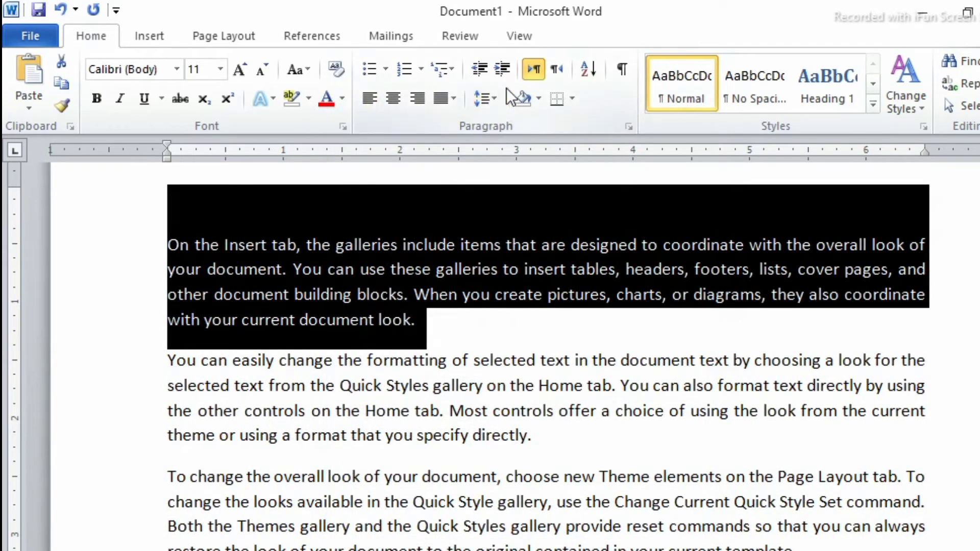
# - Set the first paragraph's spacing after to 36 pt in the line spacing options
pyautogui.click(492, 105)
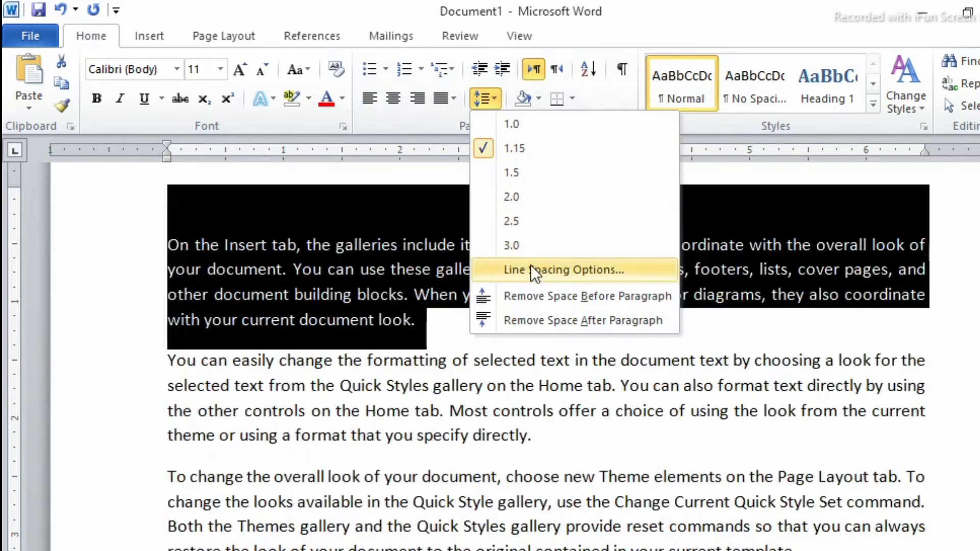
pyautogui.click(530, 265)
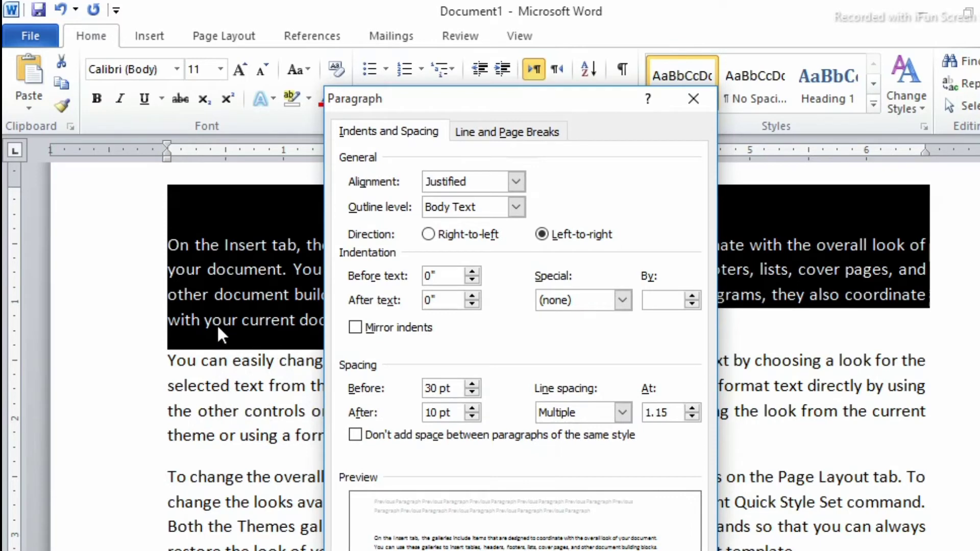
pyautogui.click(467, 406)
pyautogui.click(468, 406)
pyautogui.click(468, 406)
pyautogui.click(468, 406)
pyautogui.click(468, 407)
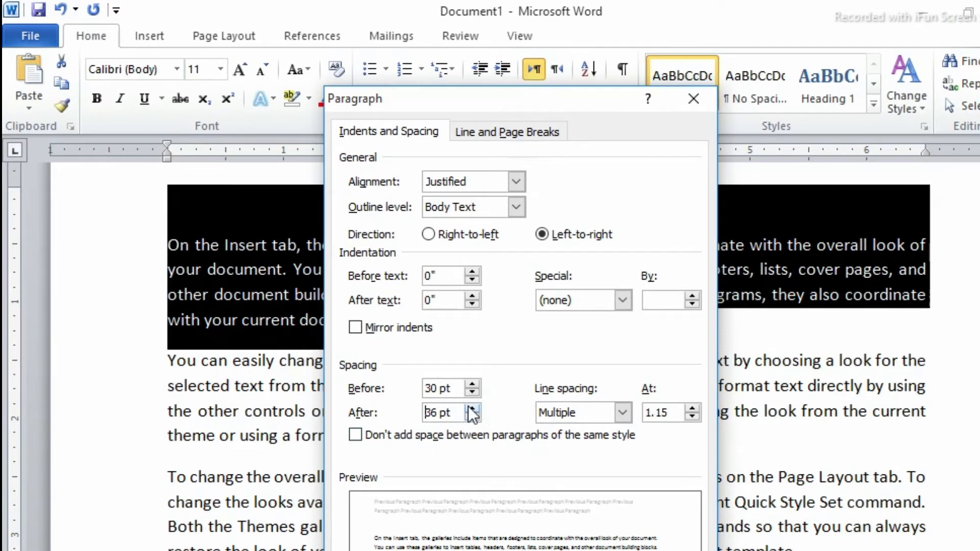
pyautogui.press('Return')
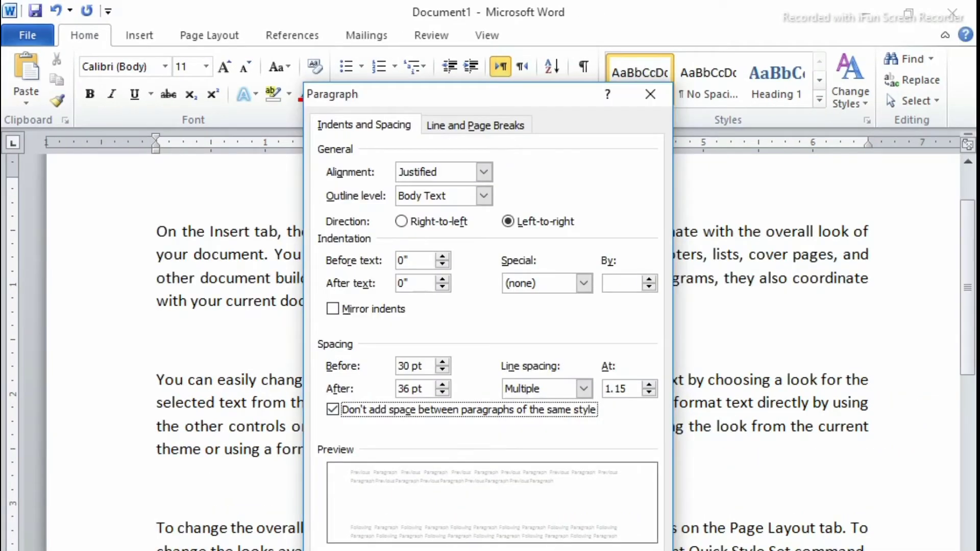
# - Apply the paragraph setting "Don't add space between paragraphs of the same style"
pyautogui.press('Return')
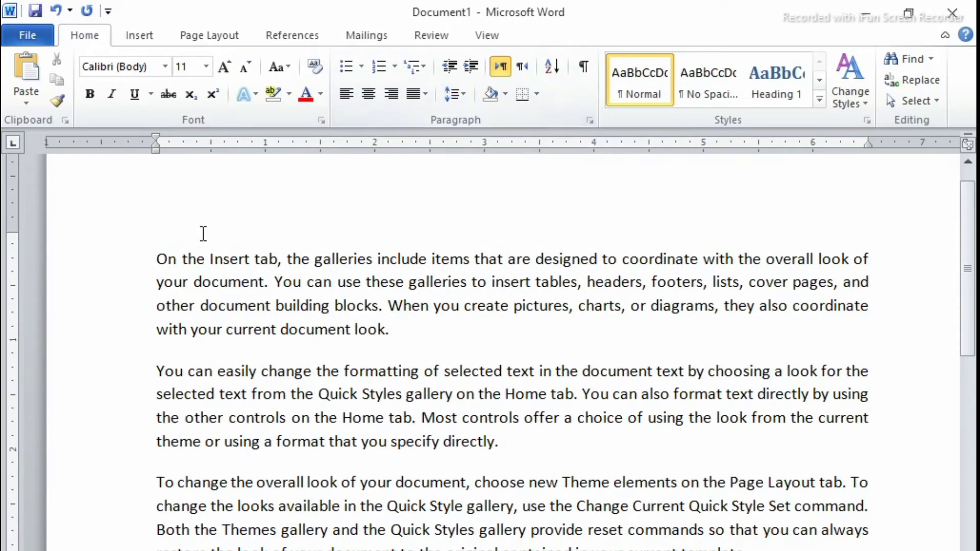
# - Shade the entire first paragraph with a light red theme color
pyautogui.moveTo(134, 263)
pyautogui.mouseDown()
pyautogui.moveTo(227, 309)
pyautogui.moveTo(357, 334)
pyautogui.mouseUp()
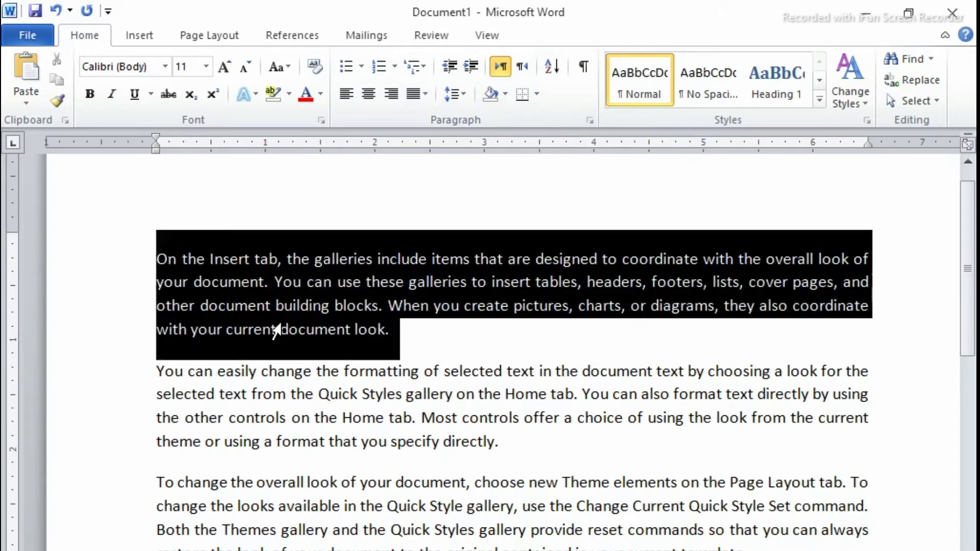
pyautogui.click(506, 94)
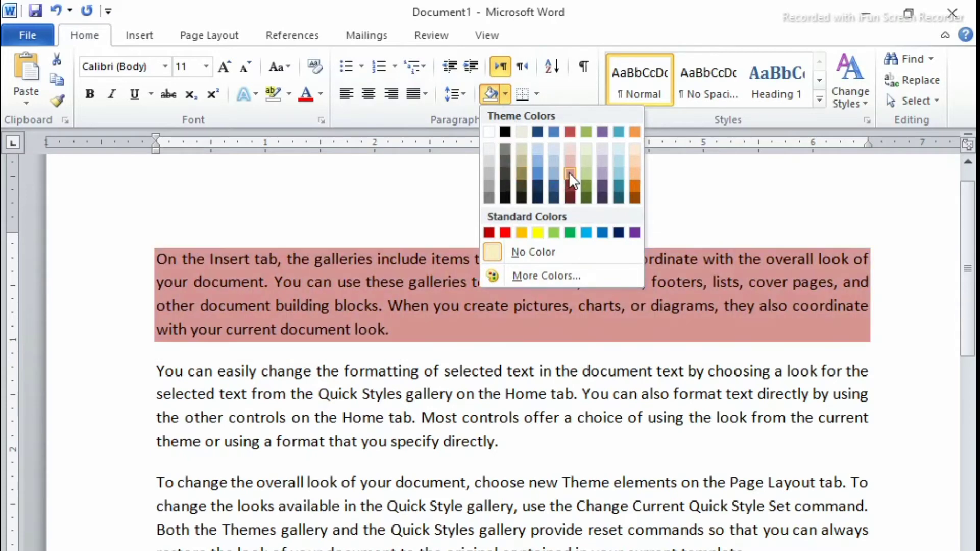
pyautogui.click(568, 173)
pyautogui.click(640, 203)
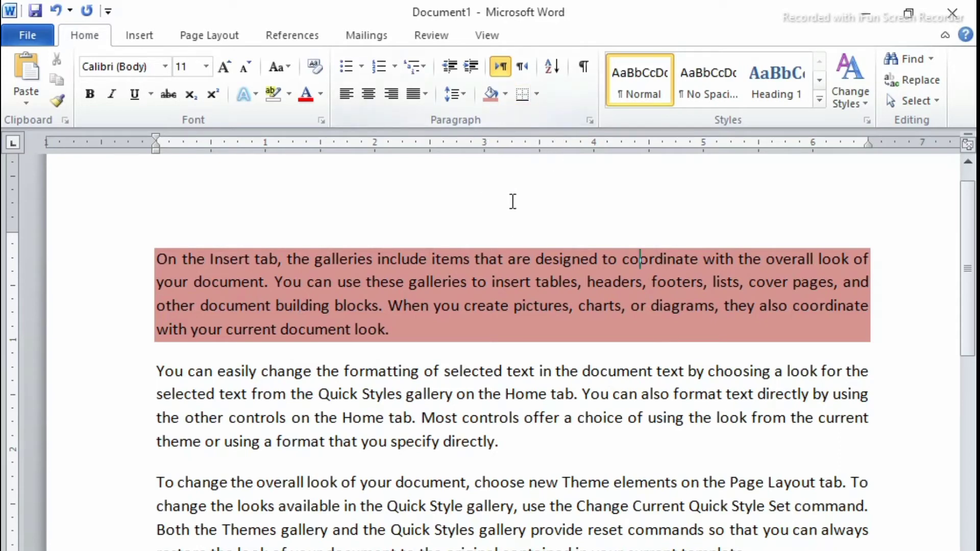
# - Add a bottom border and a top border to the shaded first paragraph
pyautogui.click(535, 89)
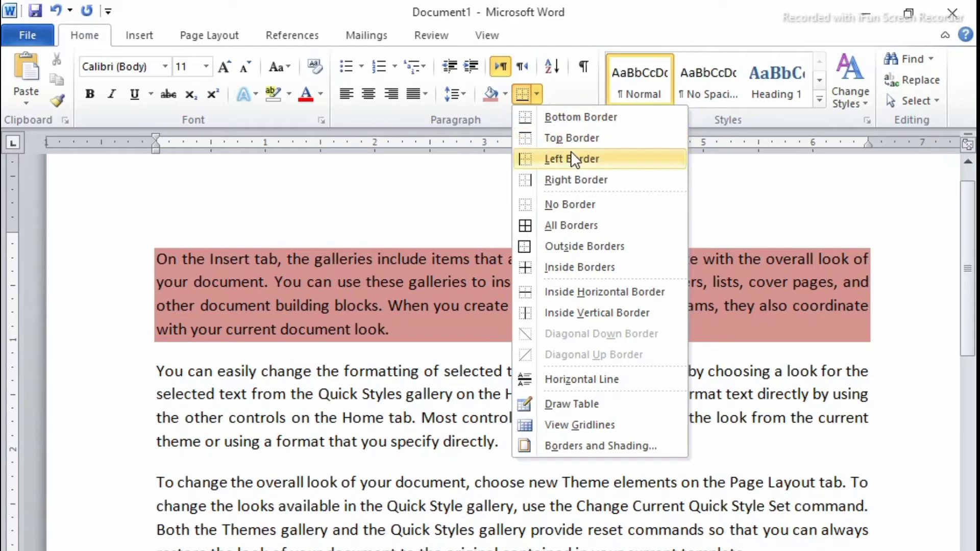
pyautogui.click(566, 117)
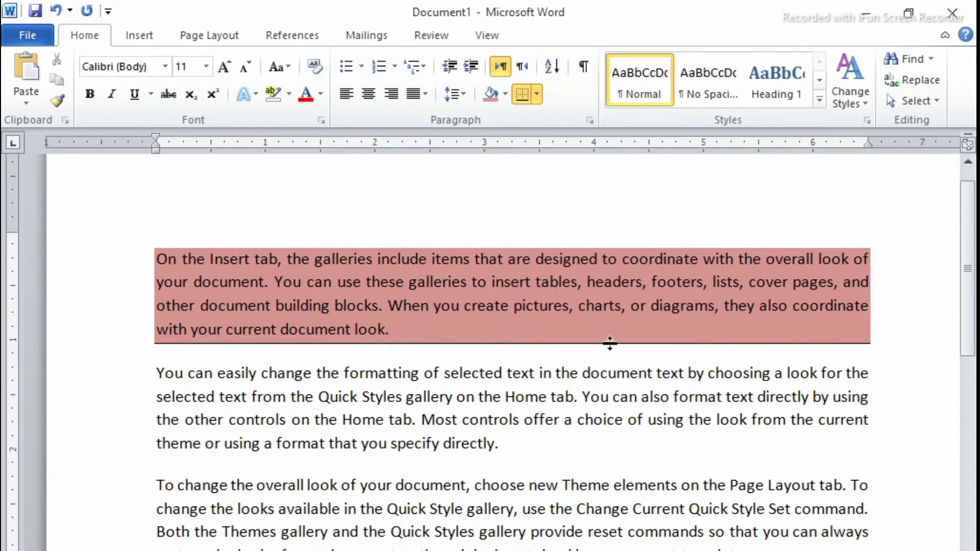
pyautogui.click(536, 94)
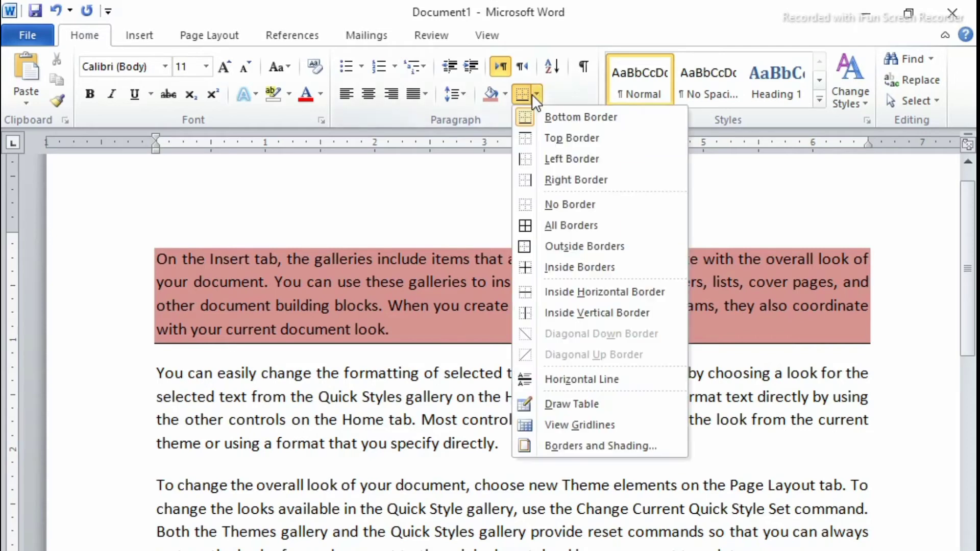
pyautogui.click(566, 137)
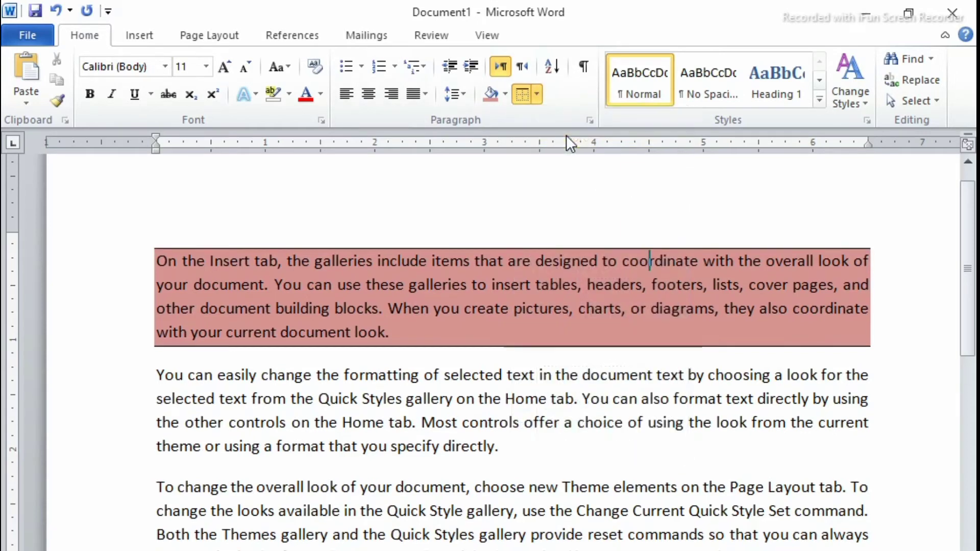
# - Add a left border and a right border to the shaded first paragraph
pyautogui.click(540, 93)
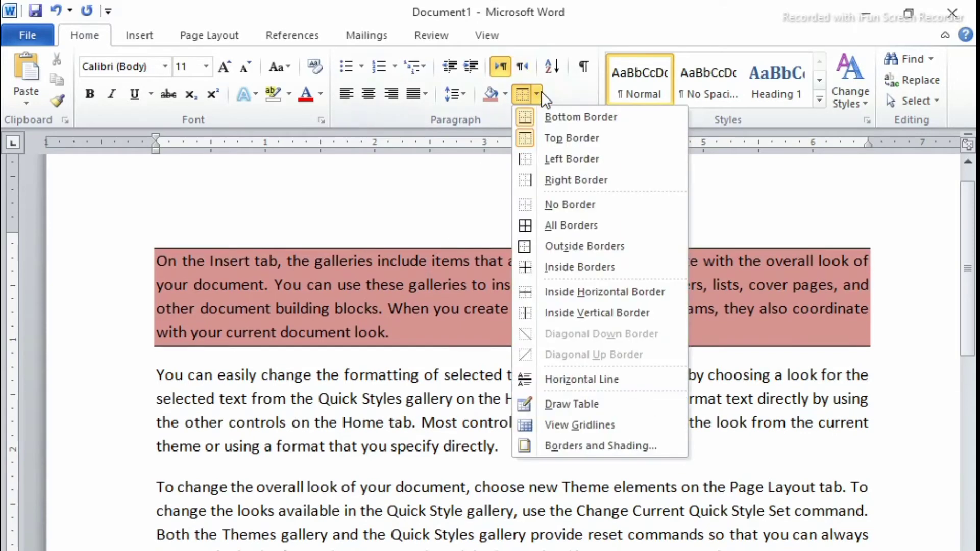
pyautogui.click(568, 159)
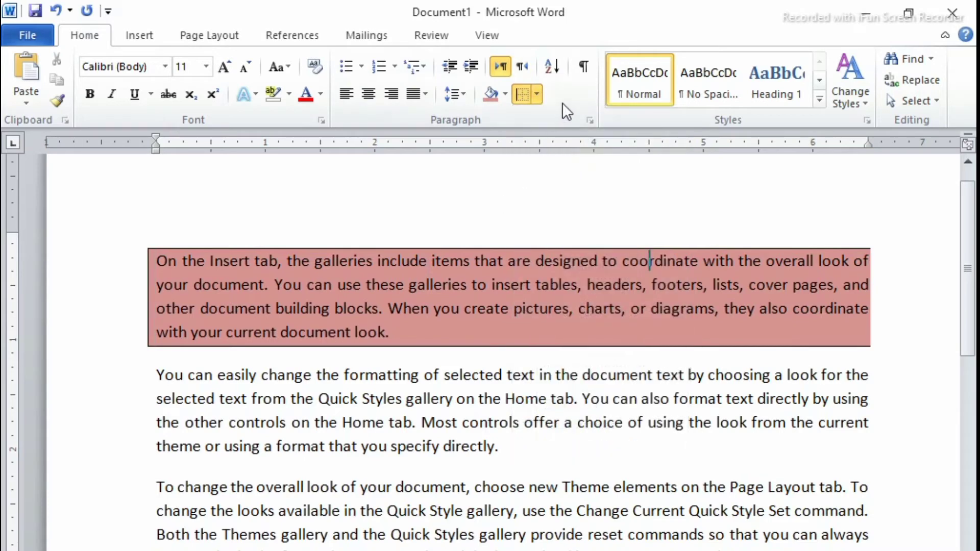
pyautogui.click(536, 94)
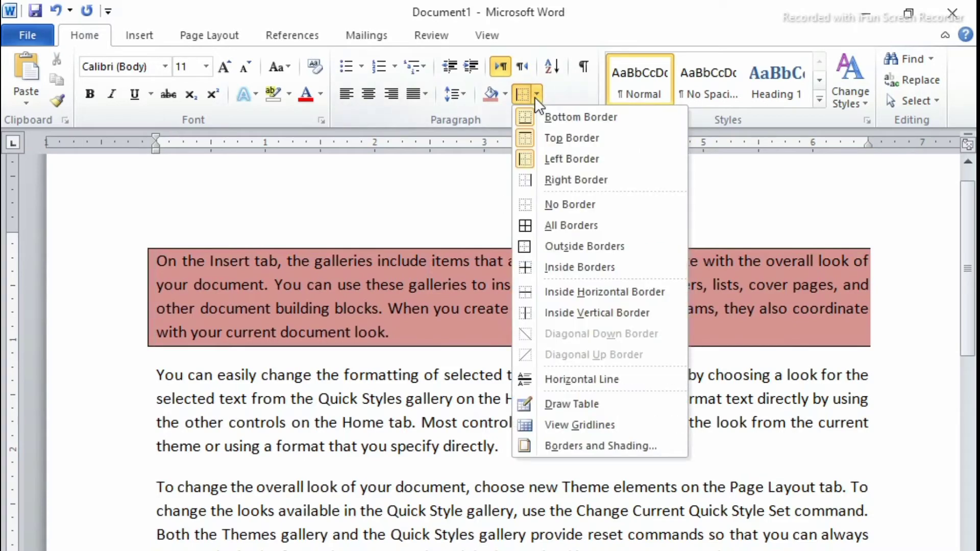
pyautogui.click(553, 181)
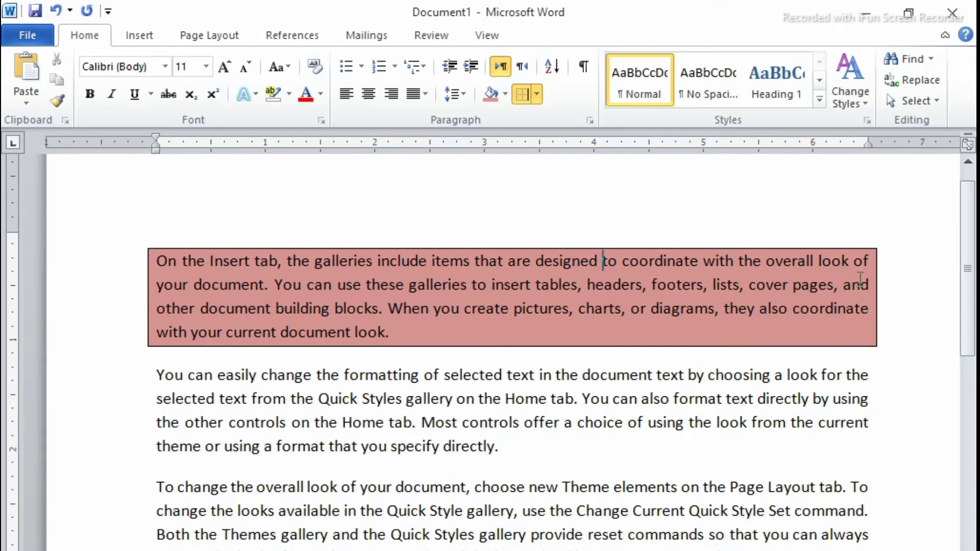
# - Remove the first paragraph's borders with No Border, and reapply them with All Borders
pyautogui.click(537, 94)
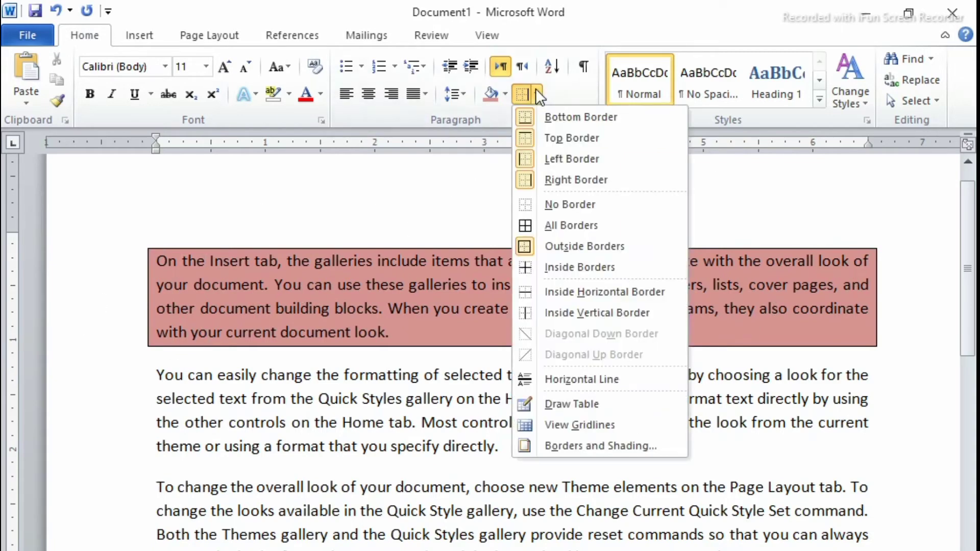
pyautogui.click(588, 203)
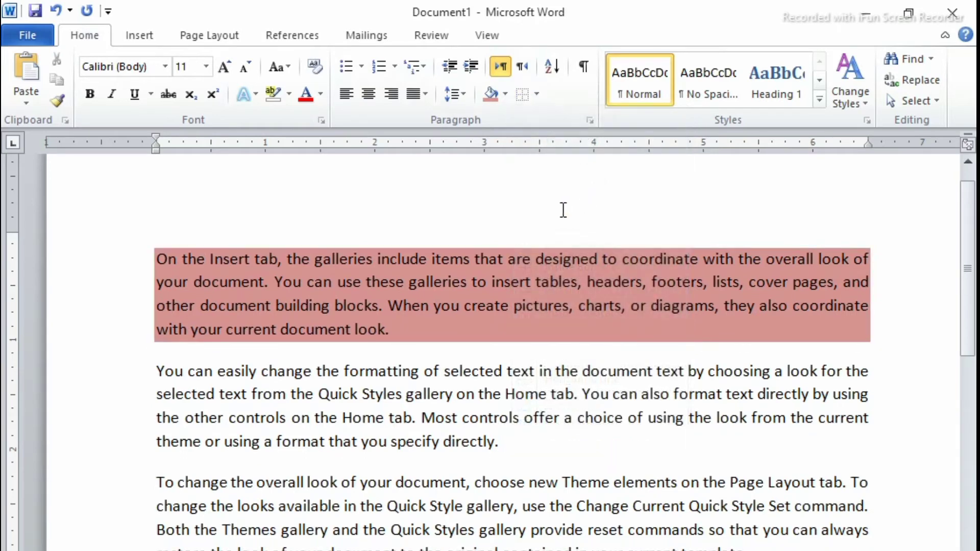
pyautogui.click(537, 93)
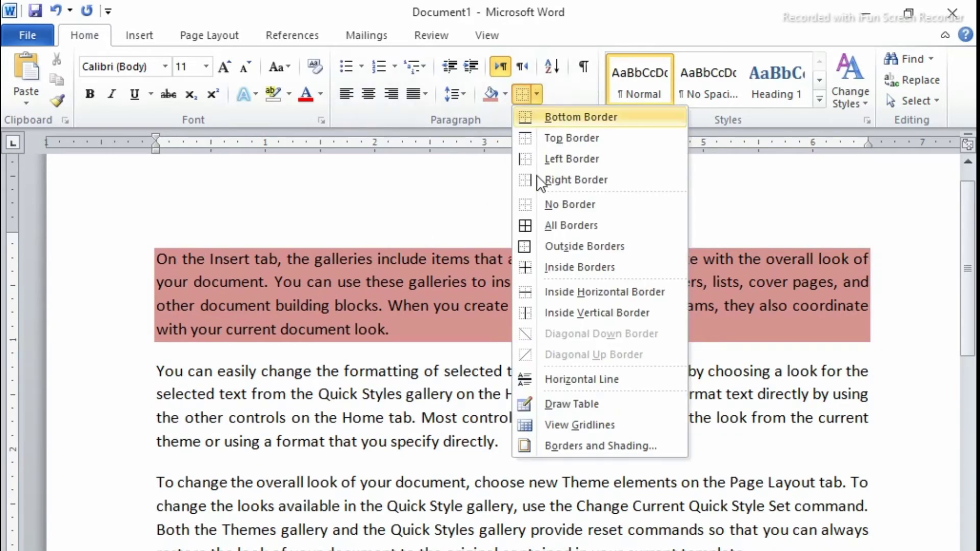
pyautogui.click(541, 225)
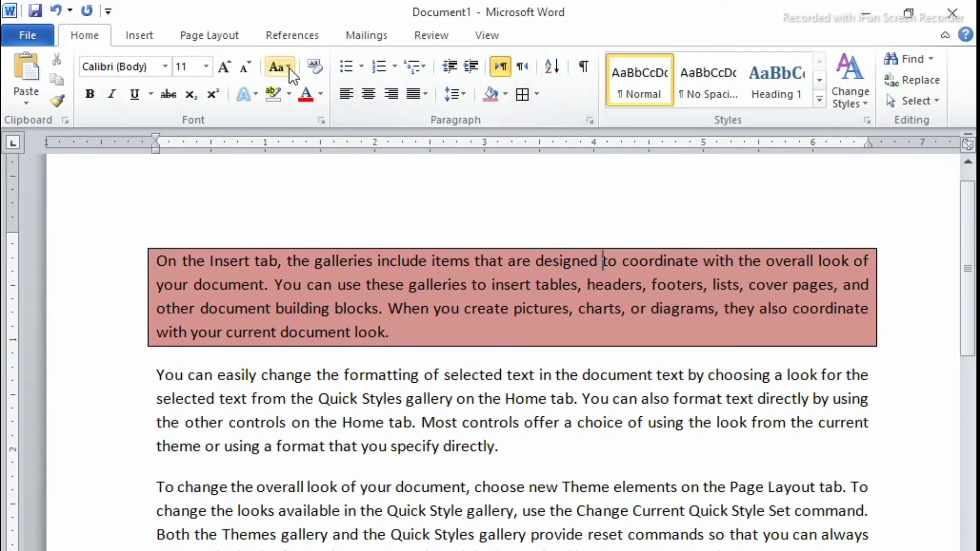
# - Clear the shading and borders from the first paragraph
pyautogui.click(319, 67)
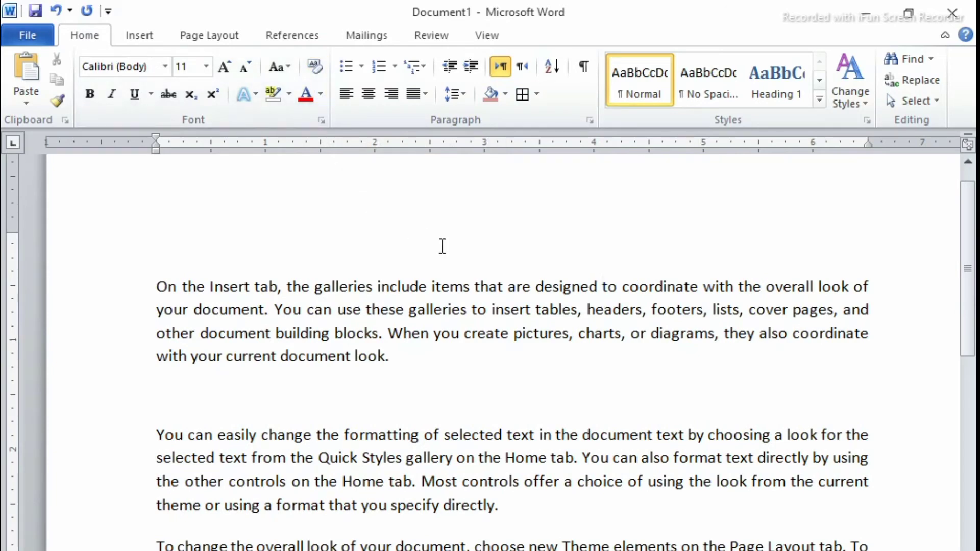
pyautogui.scroll(-1, 442, 244)
pyautogui.scroll(1, 421, 215)
# - Format all paragraphs in the document as a bulleted list with check mark bullets
pyautogui.hotkey('ctrl', 'a')
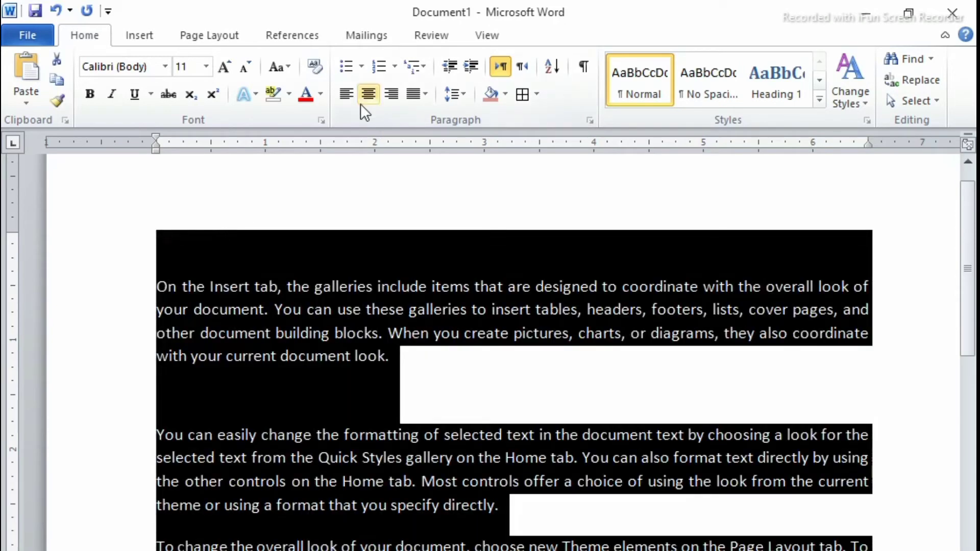
pyautogui.click(361, 67)
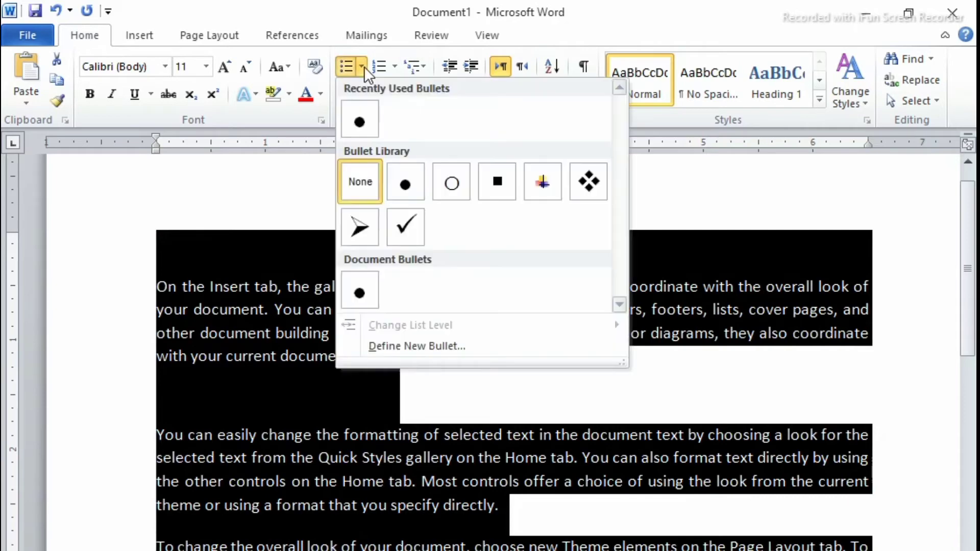
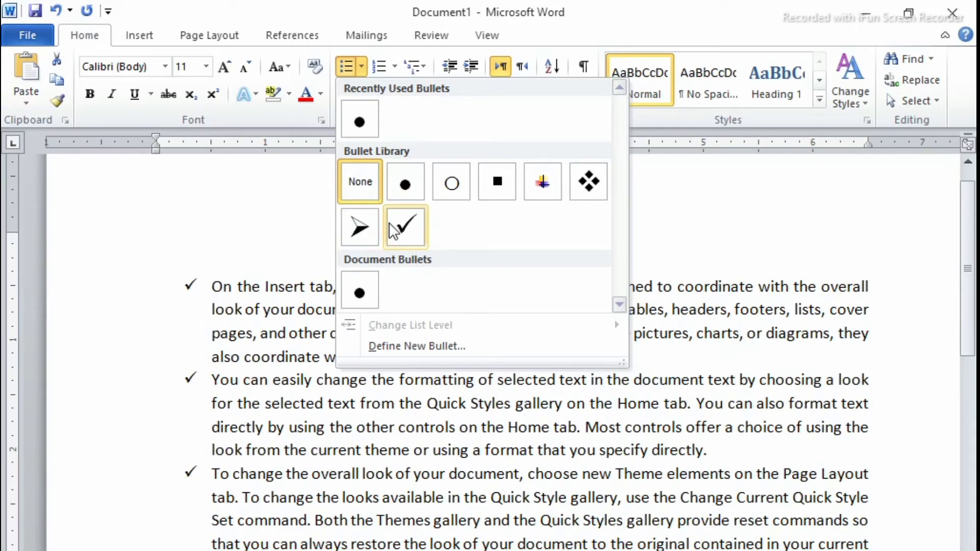
pyautogui.click(392, 229)
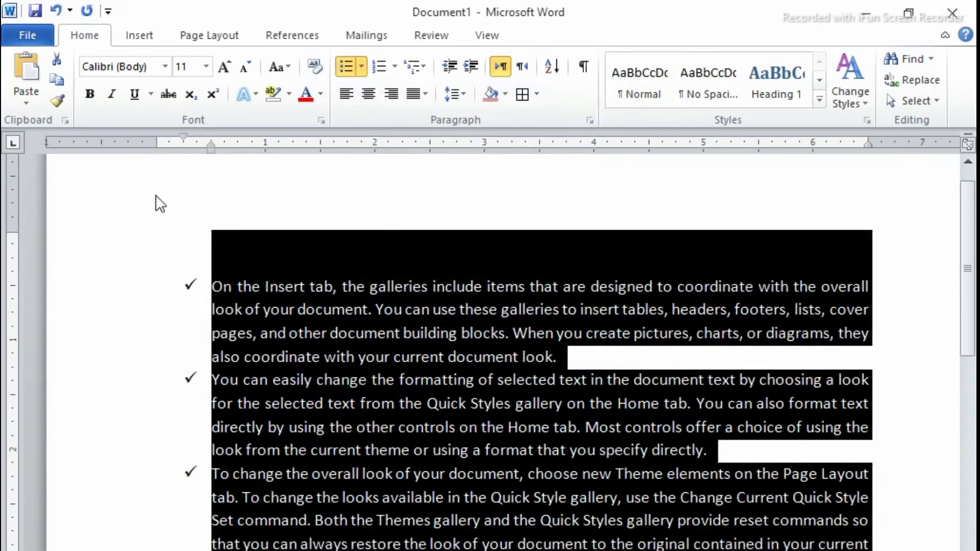
pyautogui.click(161, 212)
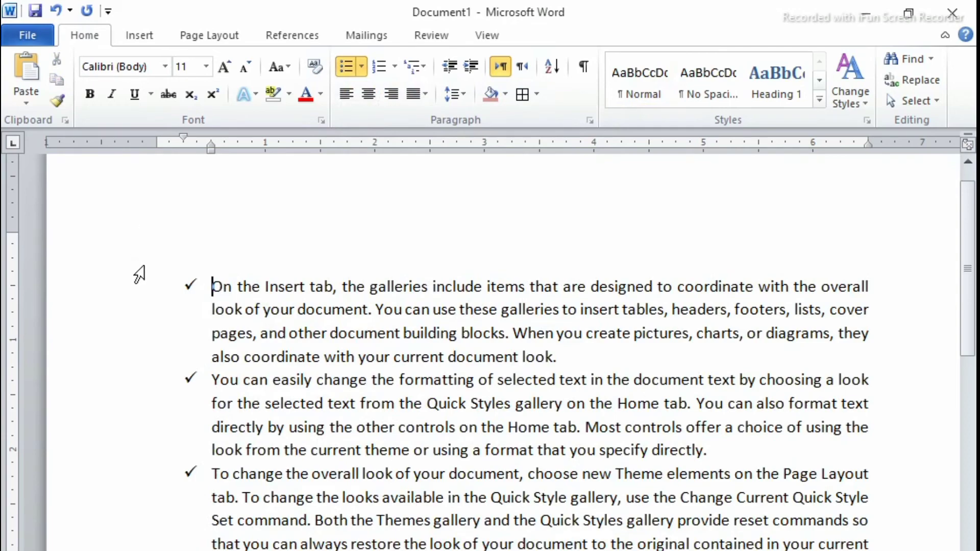
pyautogui.scroll(-1, 143, 270)
pyautogui.scroll(1, 151, 265)
pyautogui.scroll(1, 156, 261)
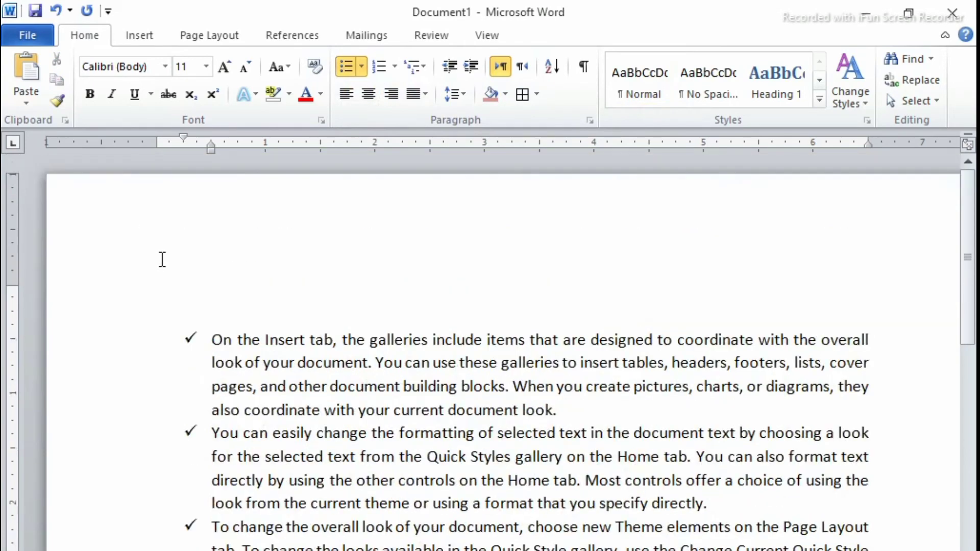
pyautogui.scroll(-1, 163, 259)
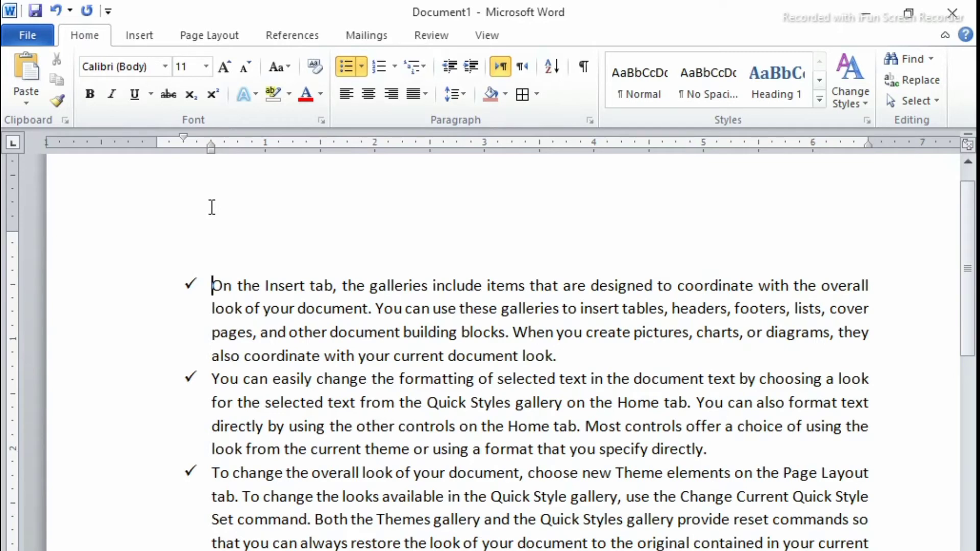
# - Remove the check mark bullets from all paragraphs in the document
pyautogui.hotkey('ctrl', 'a')
pyautogui.hotkey('ctrl', 'shift', 'n')
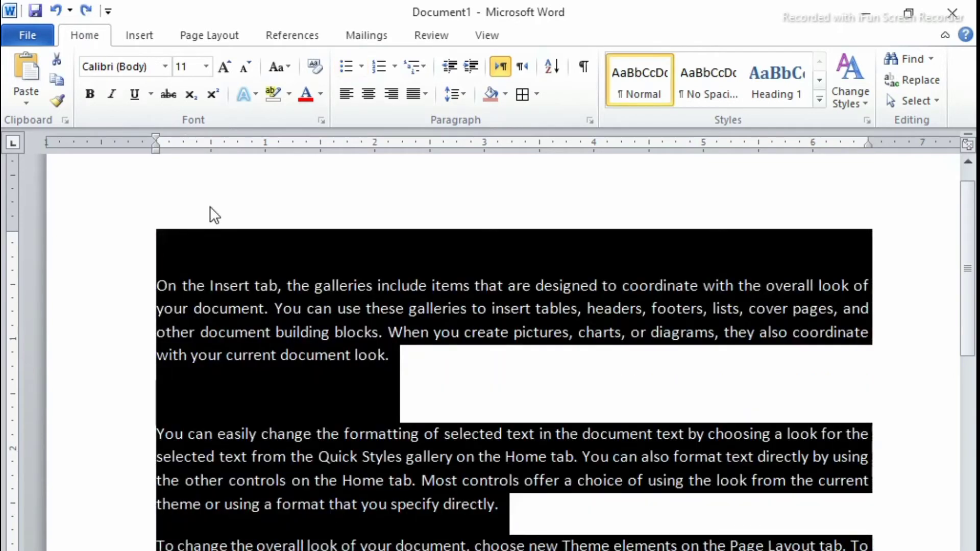
pyautogui.click(127, 205)
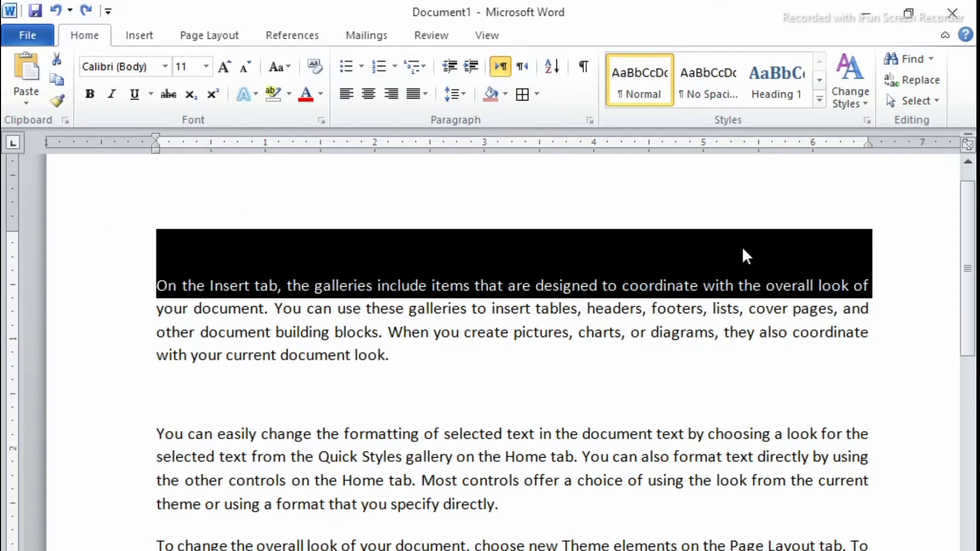
pyautogui.click(898, 191)
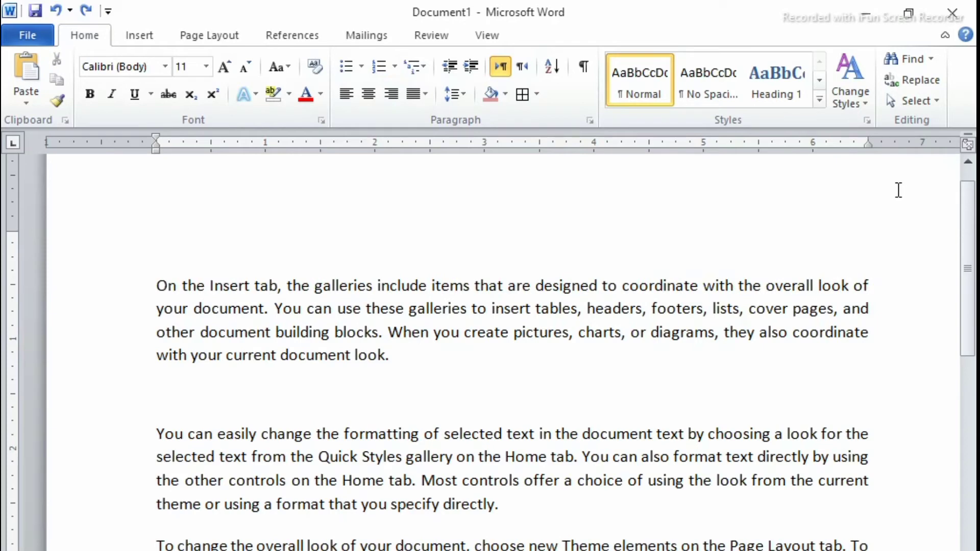
# - Number all paragraphs in the document with the lowercase Roman format i., ii., iii
pyautogui.hotkey('ctrl', 'a')
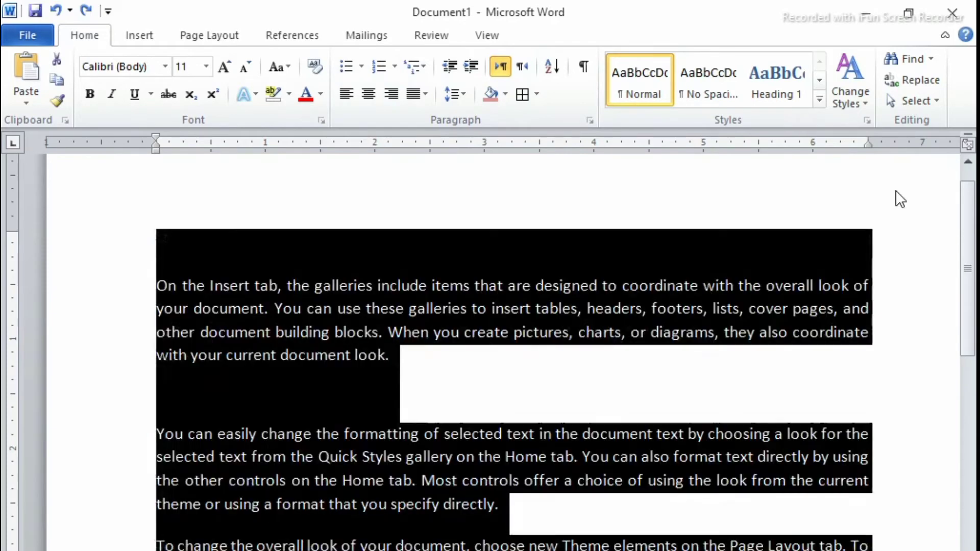
pyautogui.click(395, 66)
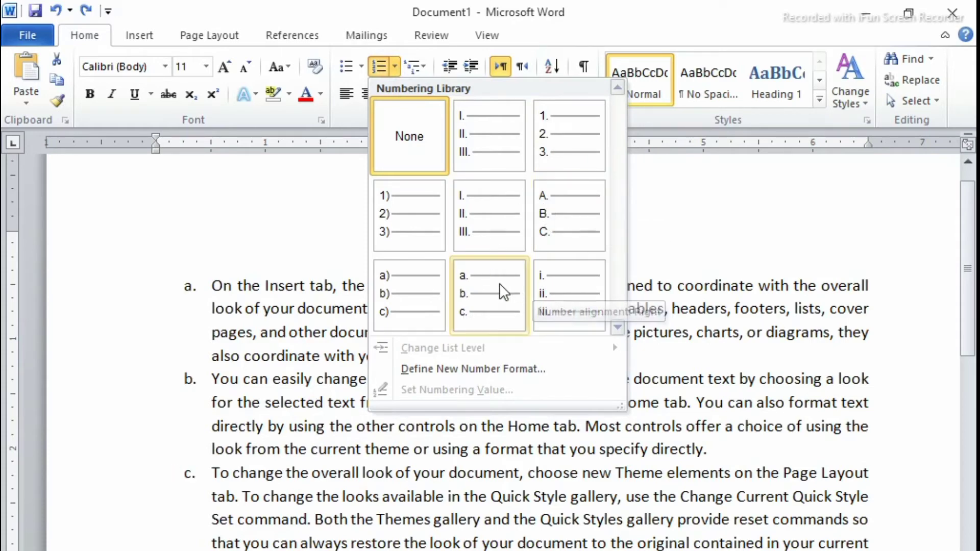
pyautogui.click(568, 305)
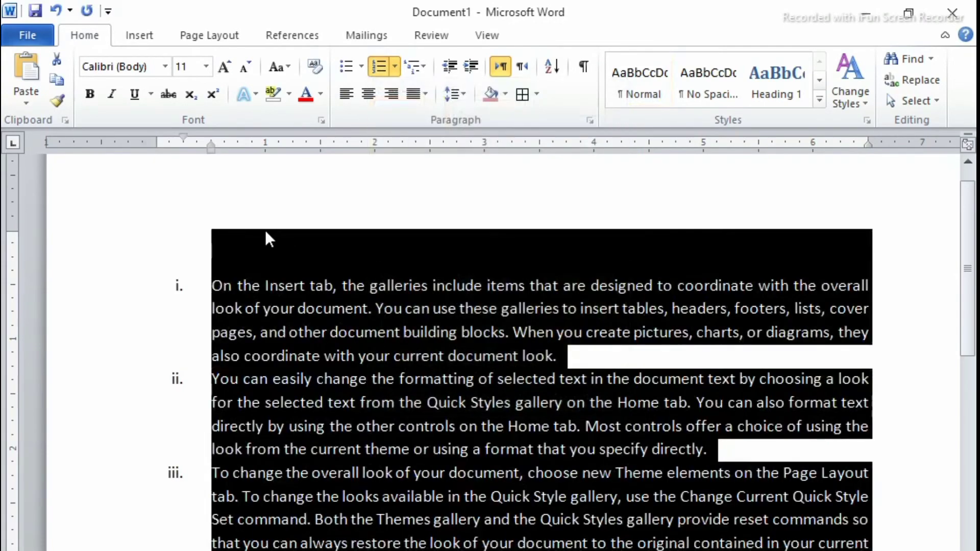
pyautogui.scroll(-1, 240, 442)
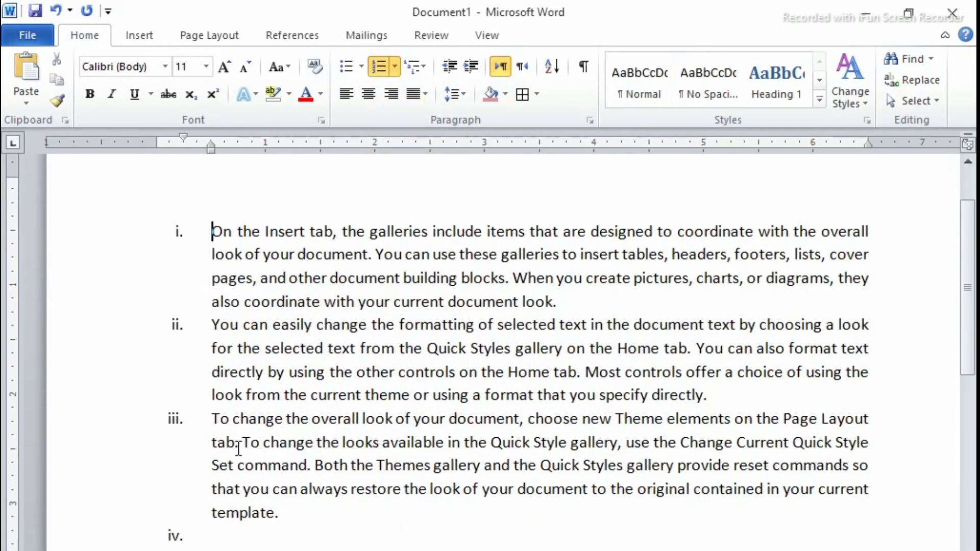
# - Change the numbered paragraphs to the multilevel list style with diamond, arrow and square bullets
pyautogui.hotkey('ctrl', 'Home')
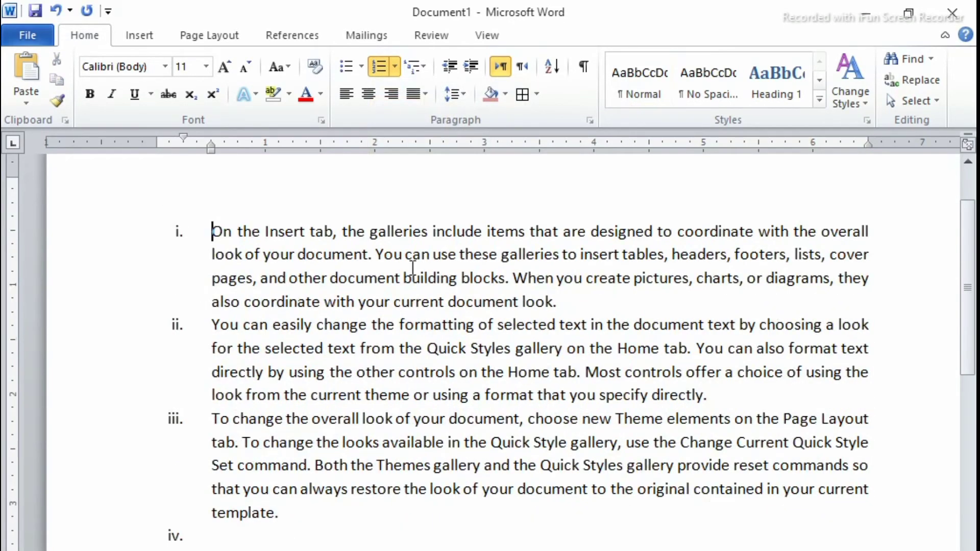
pyautogui.click(421, 62)
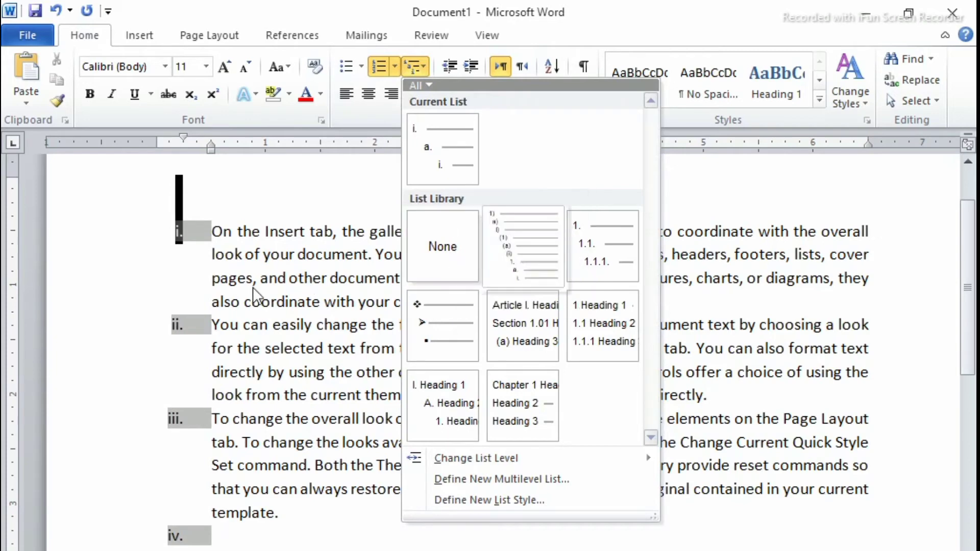
pyautogui.click(473, 333)
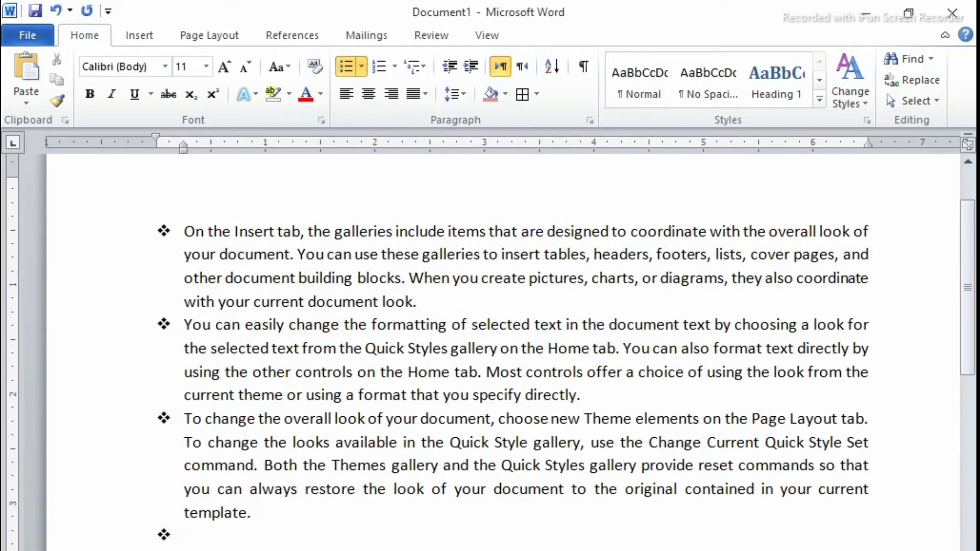
# - Replace the whole bulleted list with plain sample text split into short separate paragraphs
pyautogui.hotkey('ctrl', 'a')
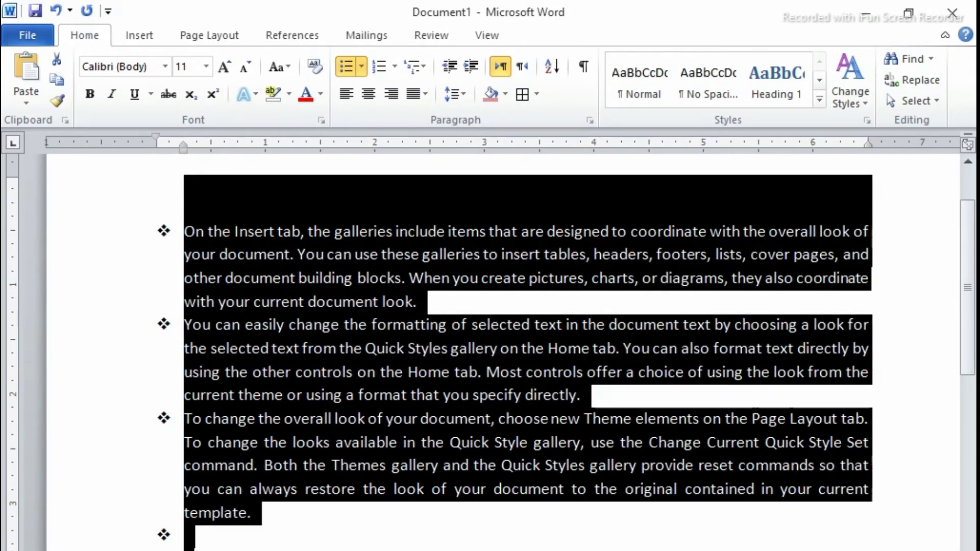
pyautogui.press('Delete')
pyautogui.hotkey('ctrl', 'v')
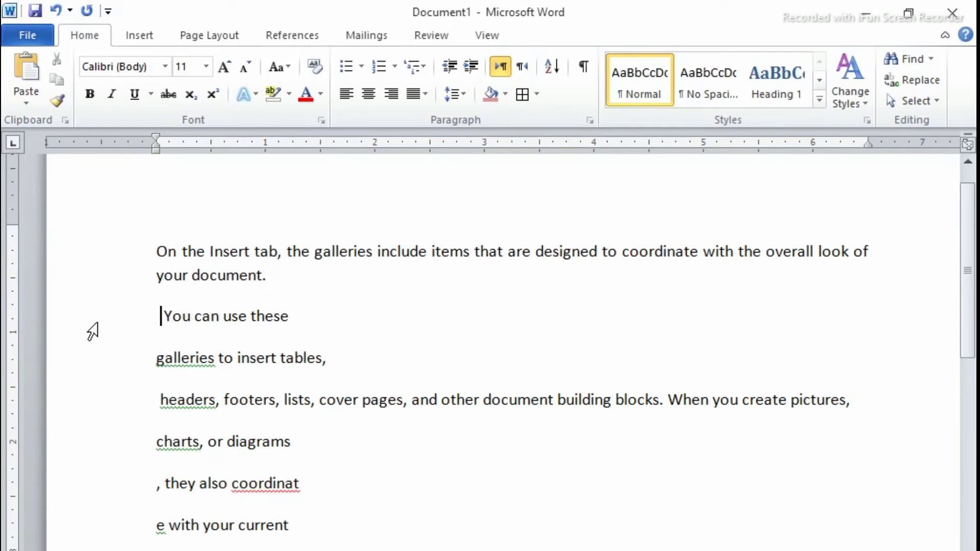
# - Try the 1), a), i) multilevel list style on all paragraphs, then undo it
pyautogui.press('BackSpace')
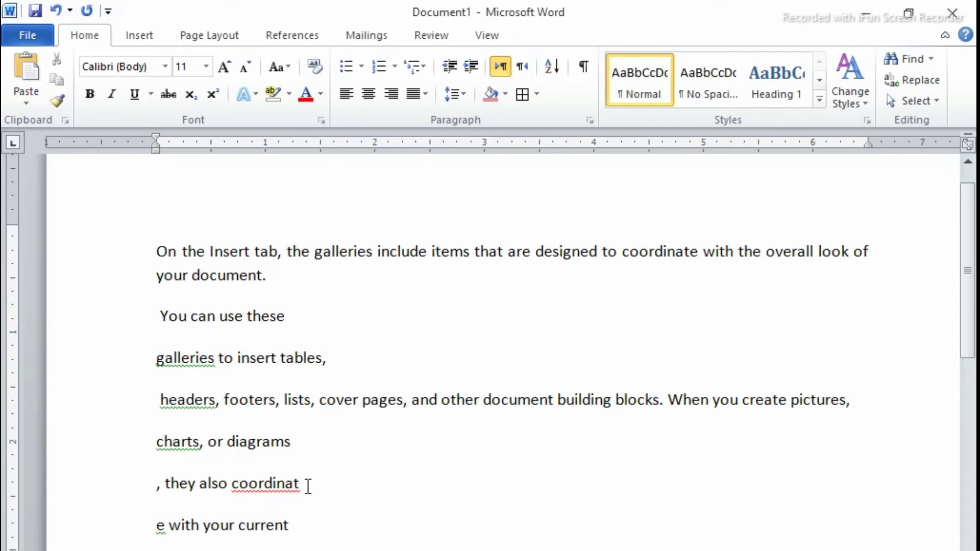
pyautogui.hotkey('ctrl', 'a')
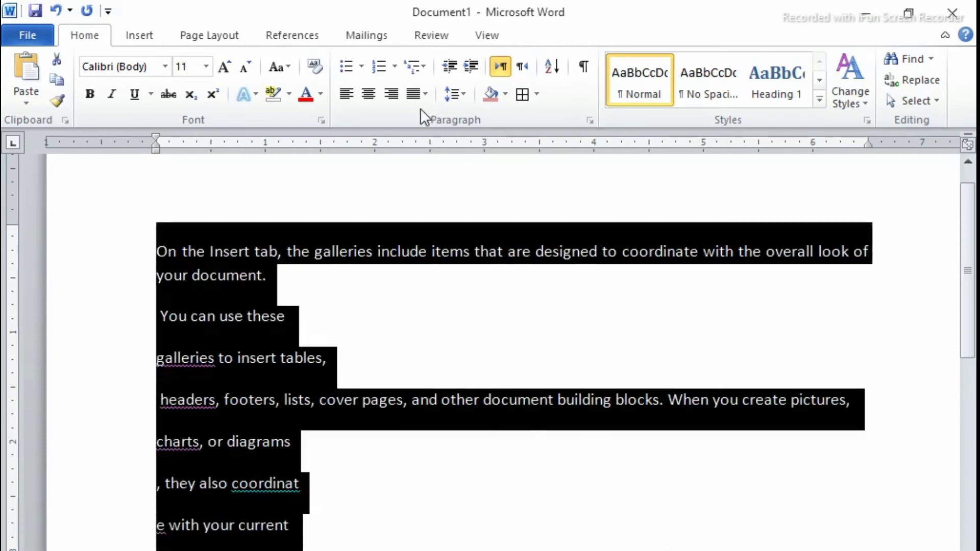
pyautogui.click(424, 66)
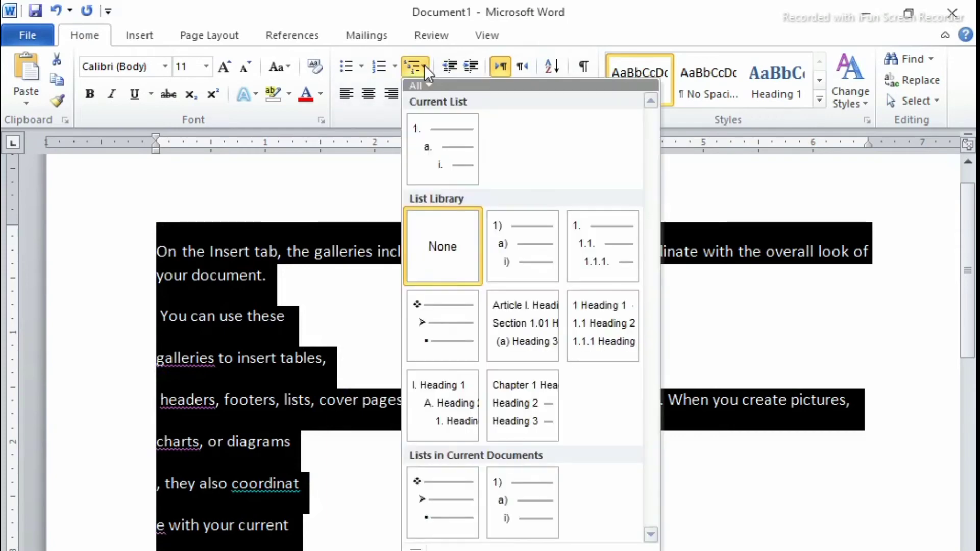
pyautogui.moveTo(513, 268)
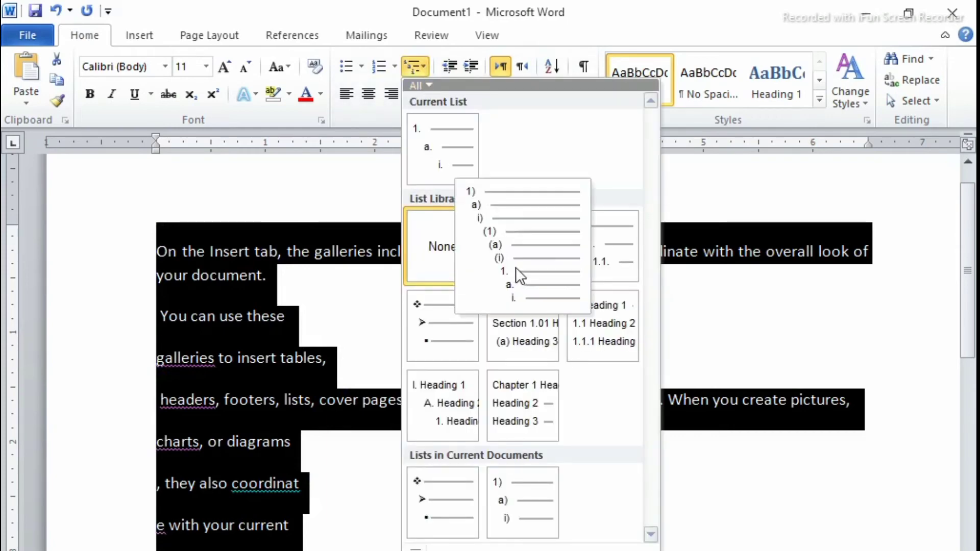
pyautogui.click(516, 267)
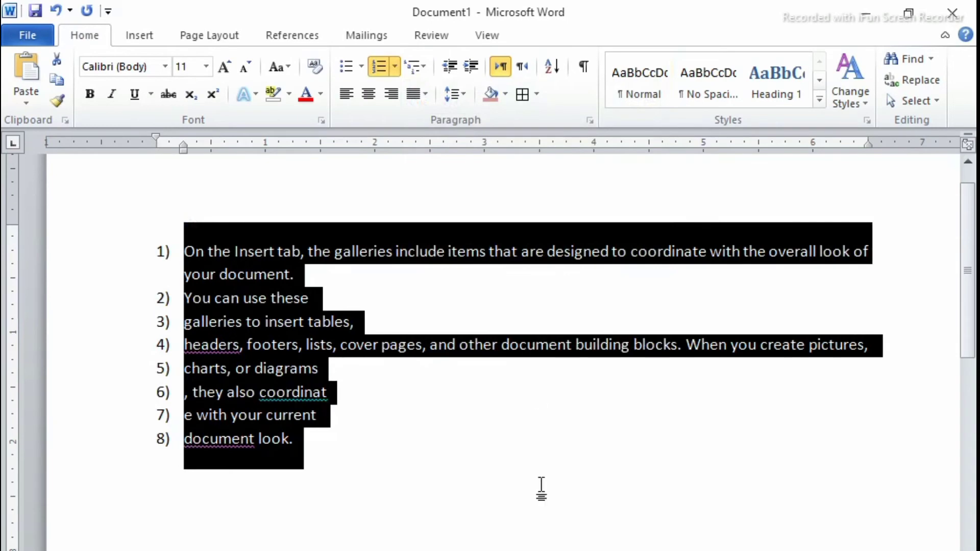
pyautogui.click(541, 488)
pyautogui.press('Return')
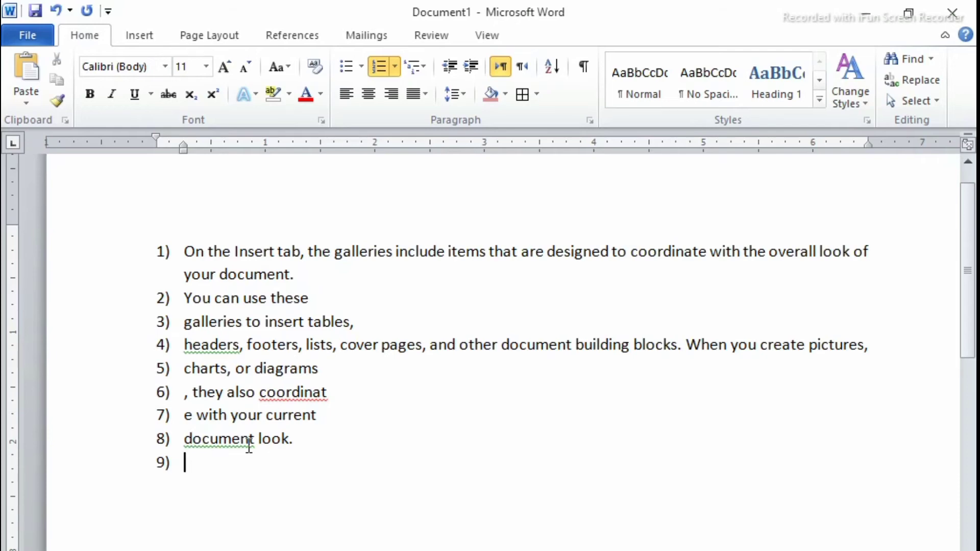
pyautogui.hotkey('ctrl', 'z')
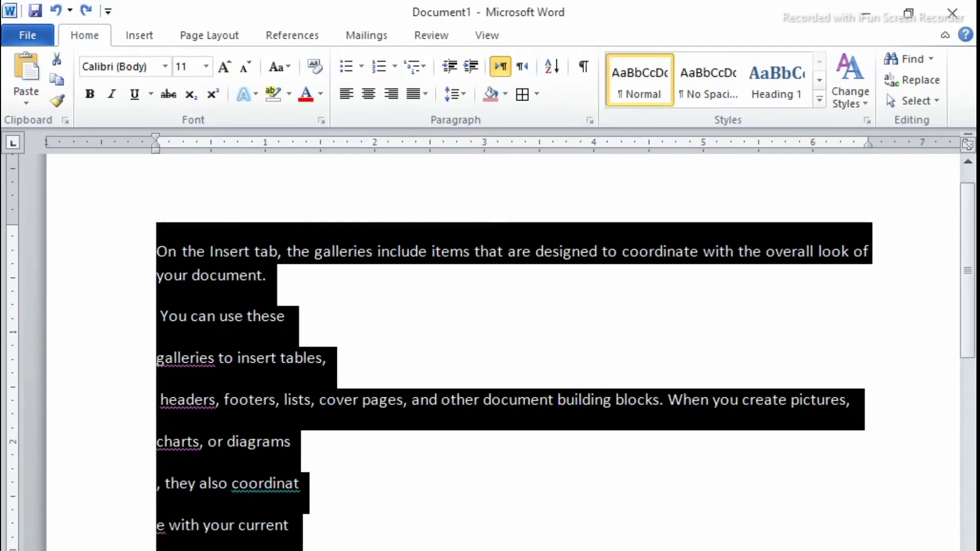
# - Indent the "You can use these" paragraph by one tab level and "galleries to insert tables," by two
pyautogui.click(392, 512)
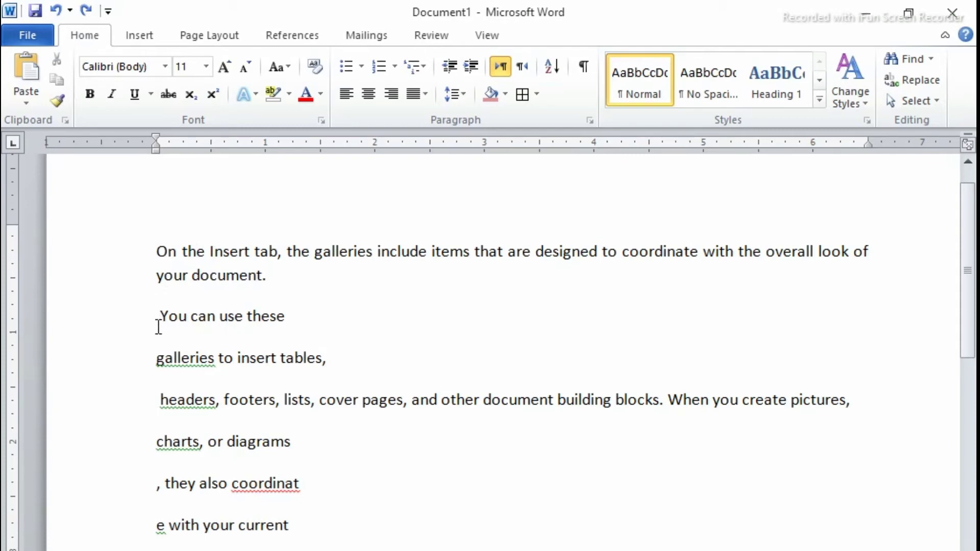
pyautogui.press('Tab')
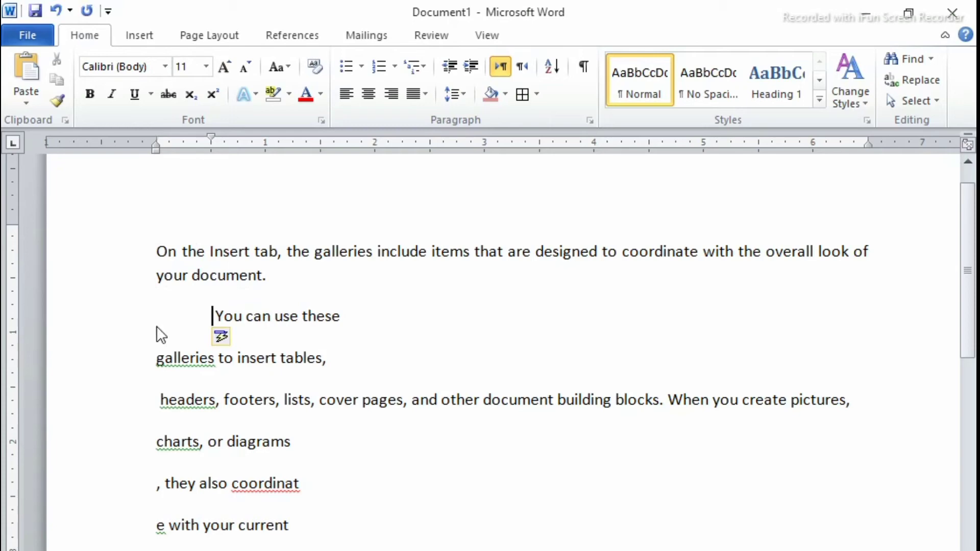
pyautogui.click(149, 366)
pyautogui.press('Tab')
pyautogui.press('Tab')
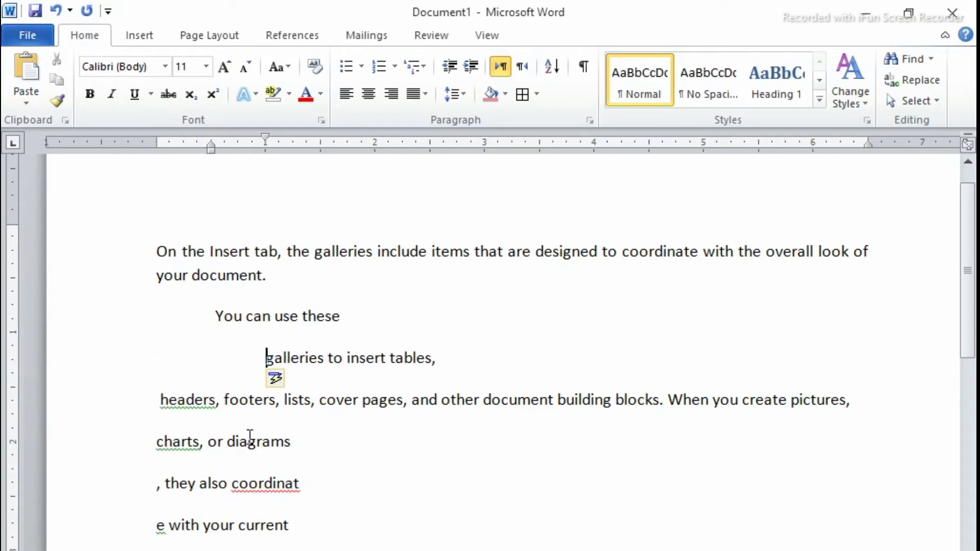
# - Indent the "charts, or diagrams" paragraph by one tab level and ", they also coordinat" by two
pyautogui.click(148, 447)
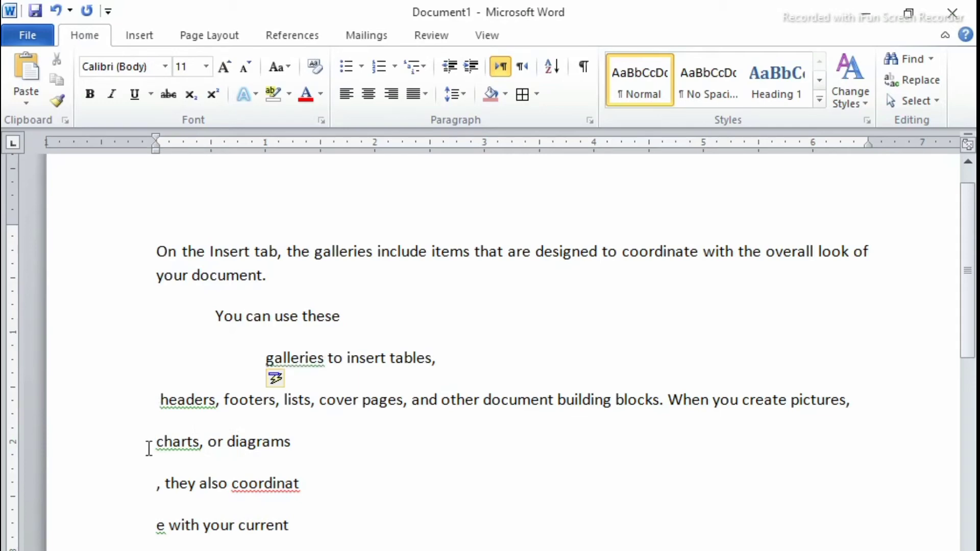
pyautogui.press('Tab')
pyautogui.click(136, 492)
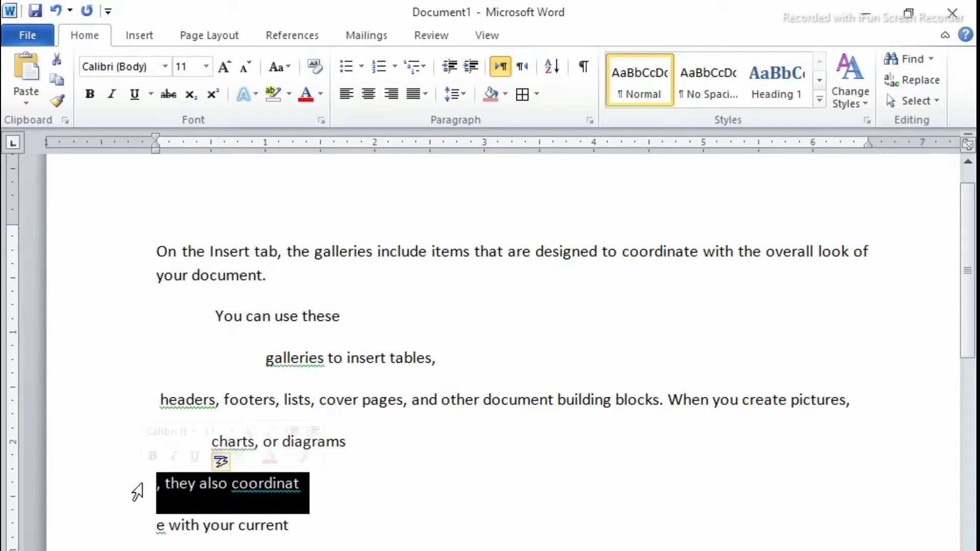
pyautogui.press('Tab')
pyautogui.press('Tab')
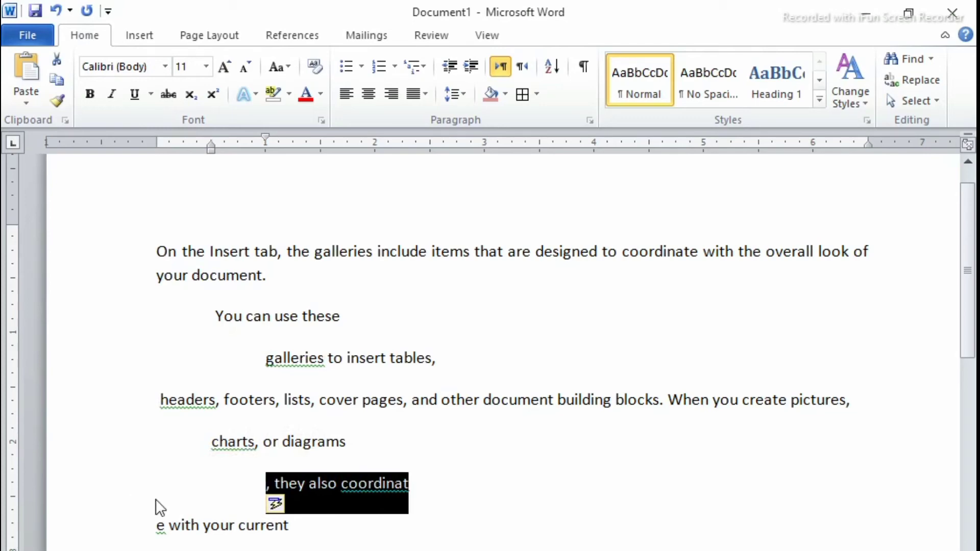
# - Indent the "e with your current" paragraph by three tab levels and "document look." by four
pyautogui.click(153, 524)
pyautogui.press('Tab')
pyautogui.press('Tab')
pyautogui.press('Tab')
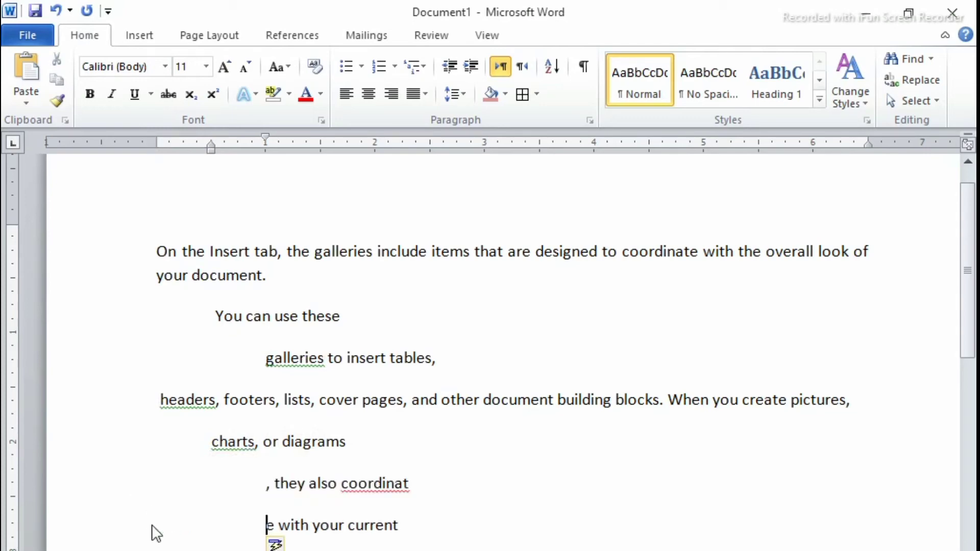
pyautogui.click(148, 550)
pyautogui.press('Tab')
pyautogui.press('Tab')
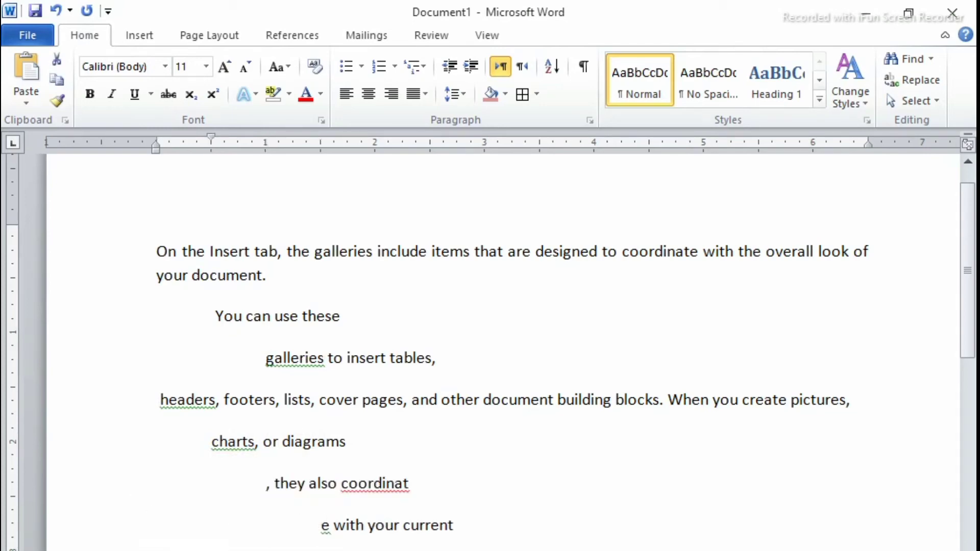
pyautogui.press('Tab')
pyautogui.press('Tab')
# - Apply the 1), a), i) multilevel list style to all the indented paragraphs in the document
pyautogui.hotkey('ctrl', 'a')
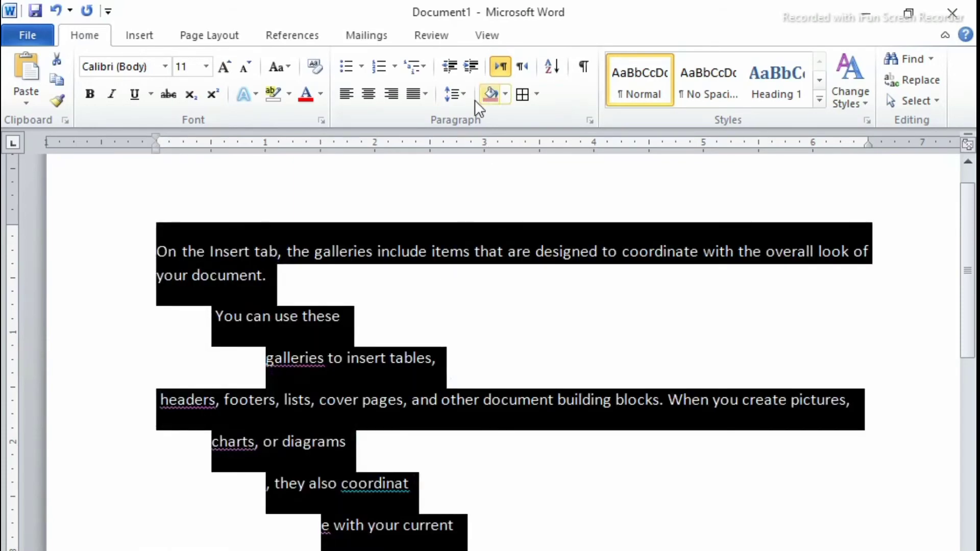
pyautogui.click(424, 68)
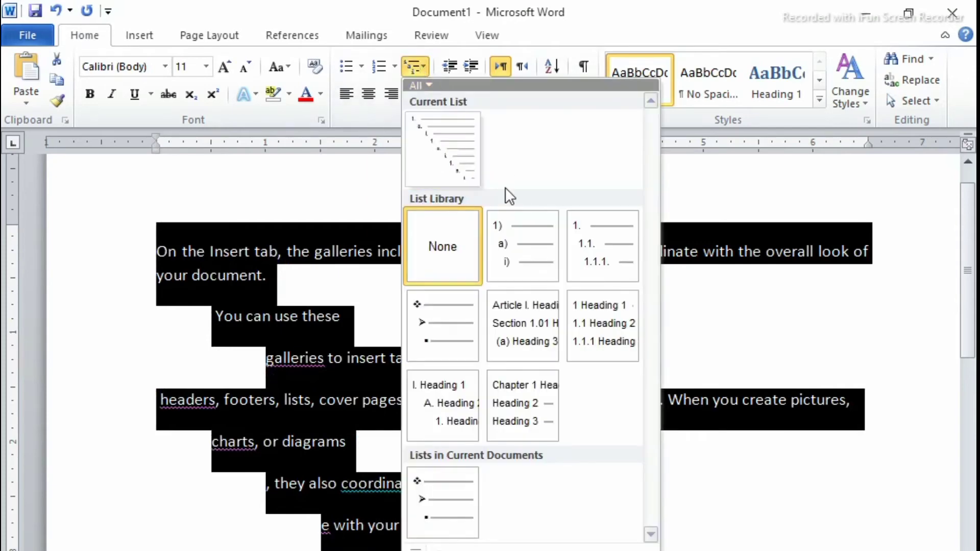
pyautogui.click(502, 233)
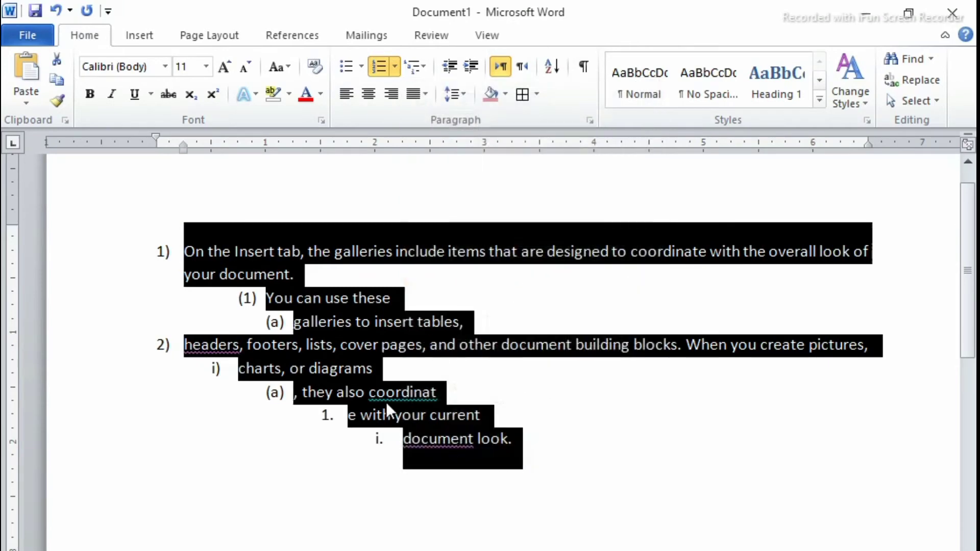
pyautogui.click(287, 530)
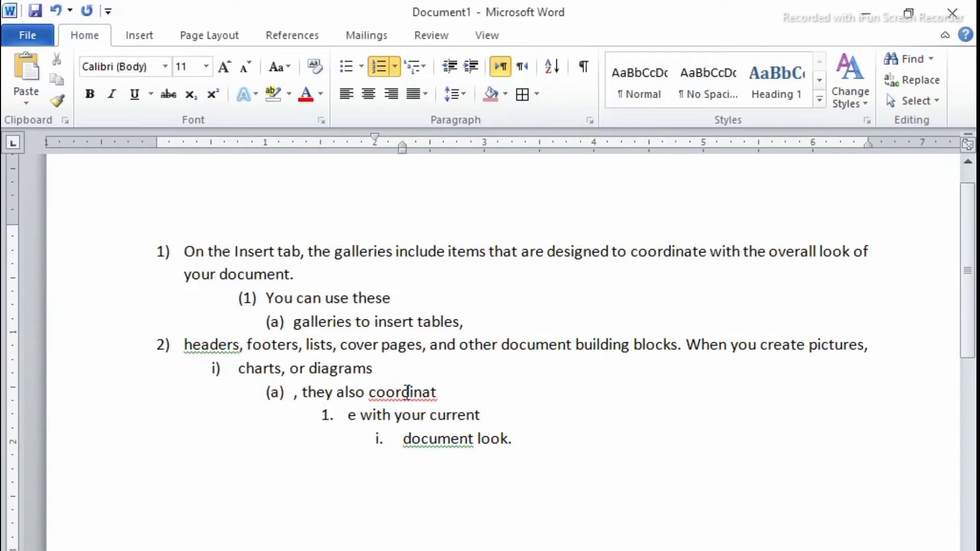
pyautogui.click(421, 62)
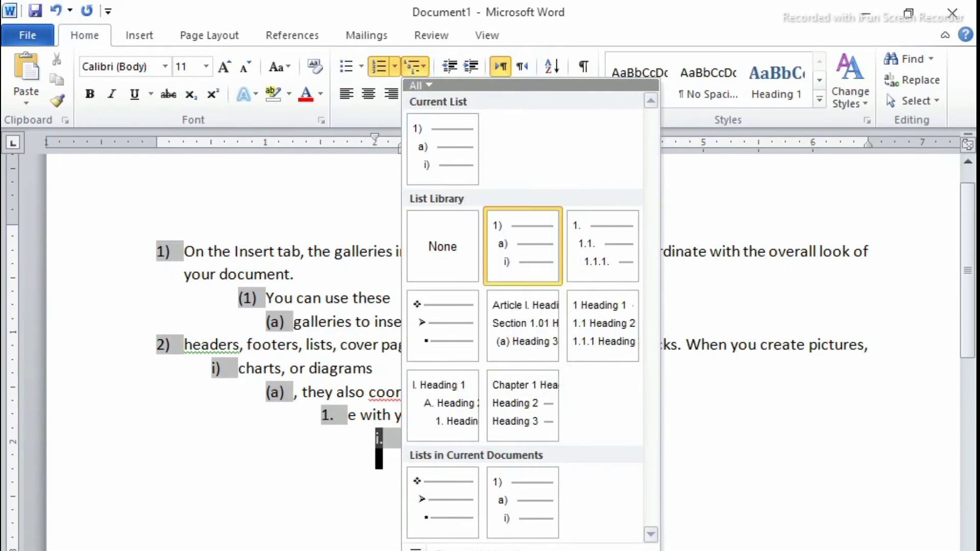
pyautogui.click(212, 548)
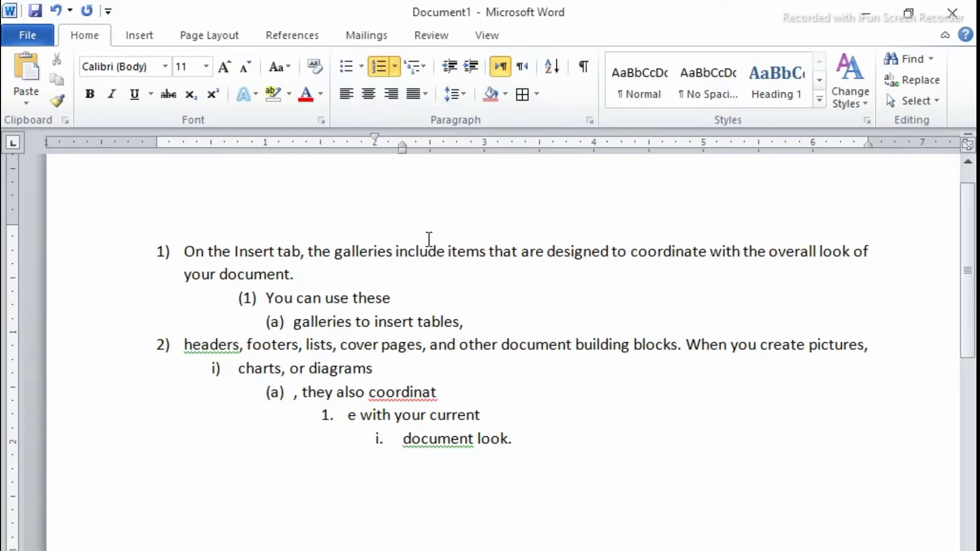
# - Replace the whole multilevel list with sample text generated by =rand()
pyautogui.hotkey('ctrl', 'a')
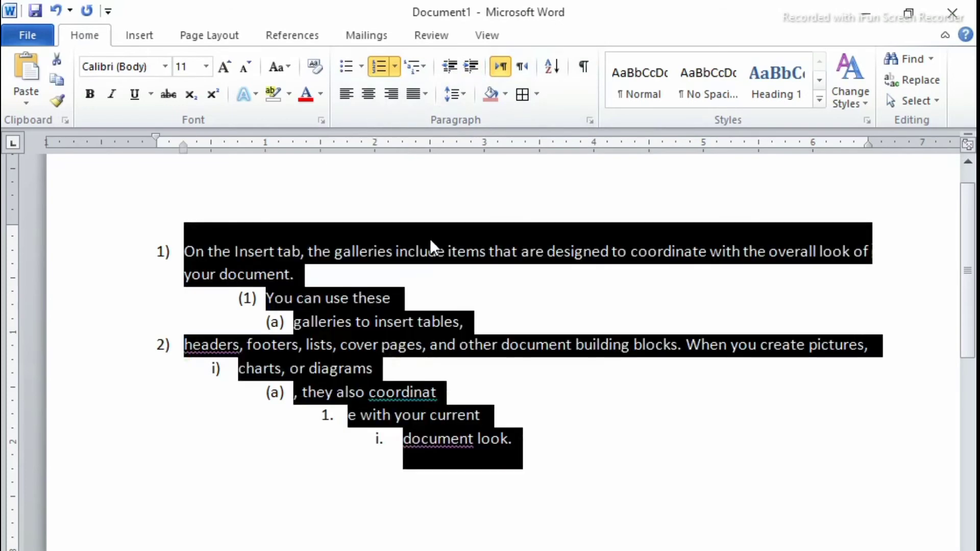
pyautogui.press('Delete')
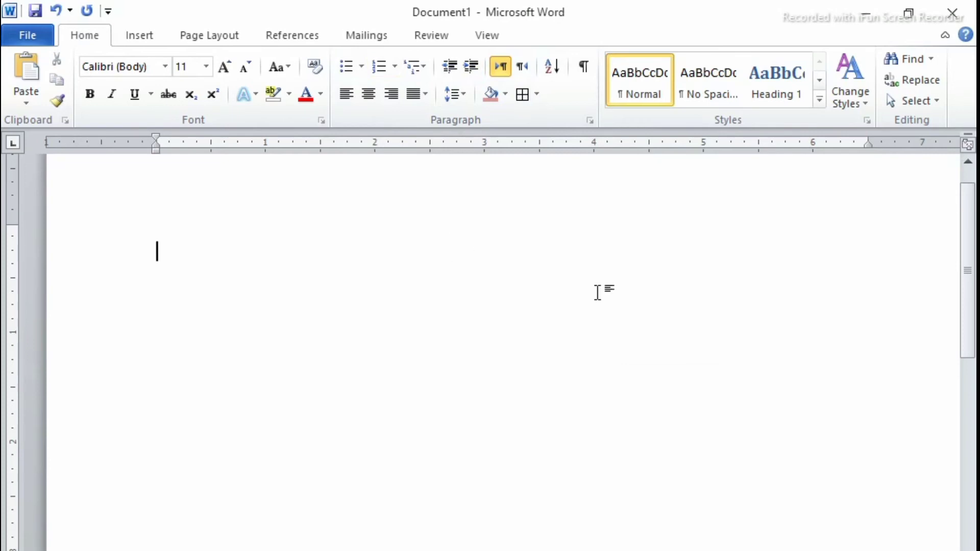
pyautogui.write('=rand()')
pyautogui.press('Return')
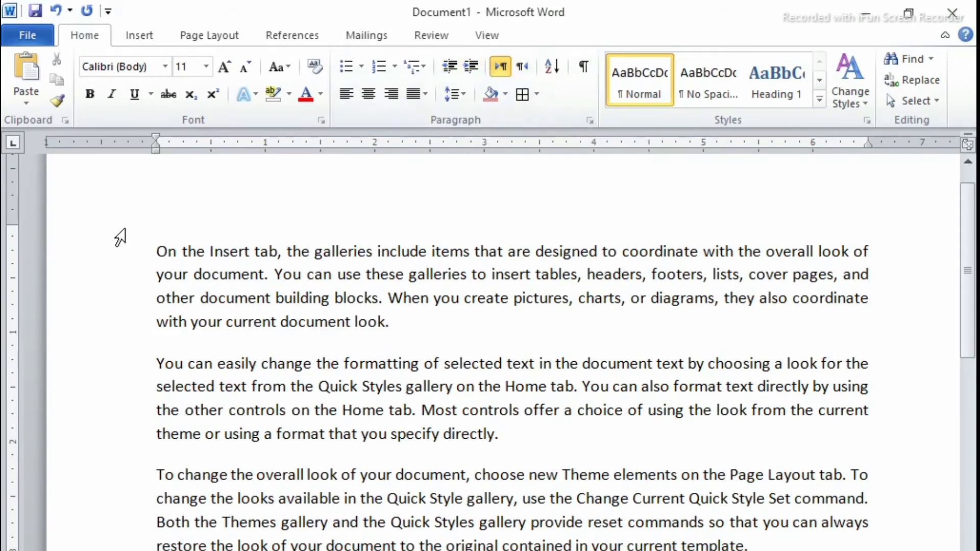
# - Increase the indent of the first paragraph by three levels
pyautogui.moveTo(123, 250); pyautogui.dragTo(153, 327)
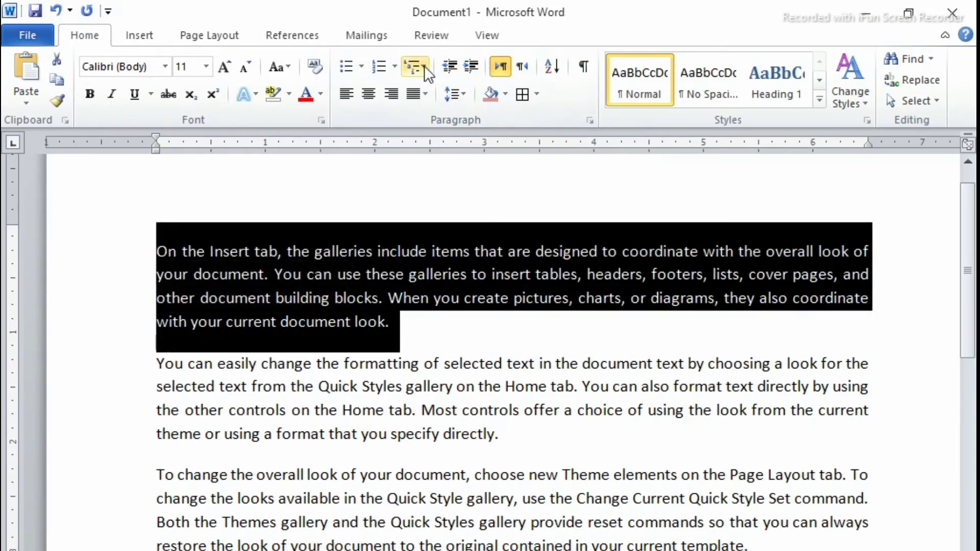
pyautogui.click(452, 60)
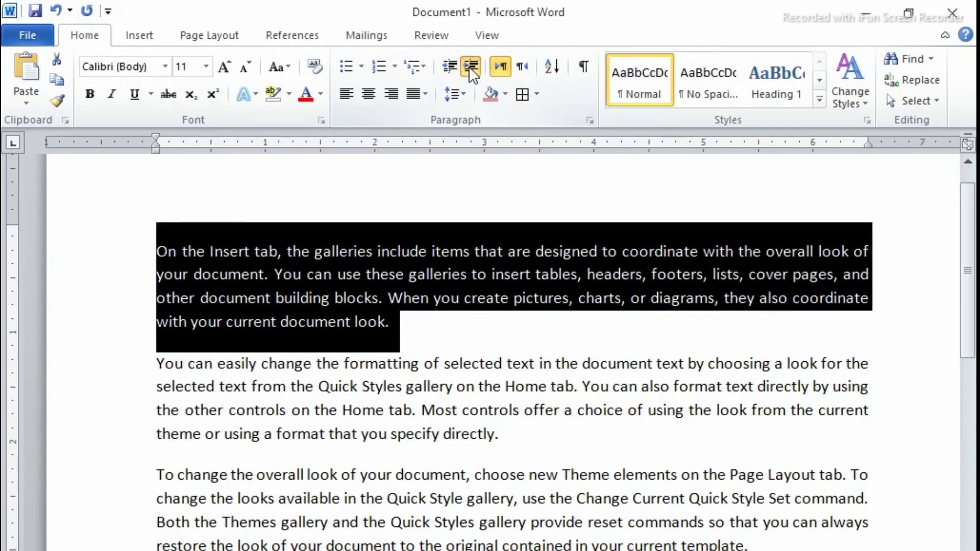
pyautogui.click(470, 67)
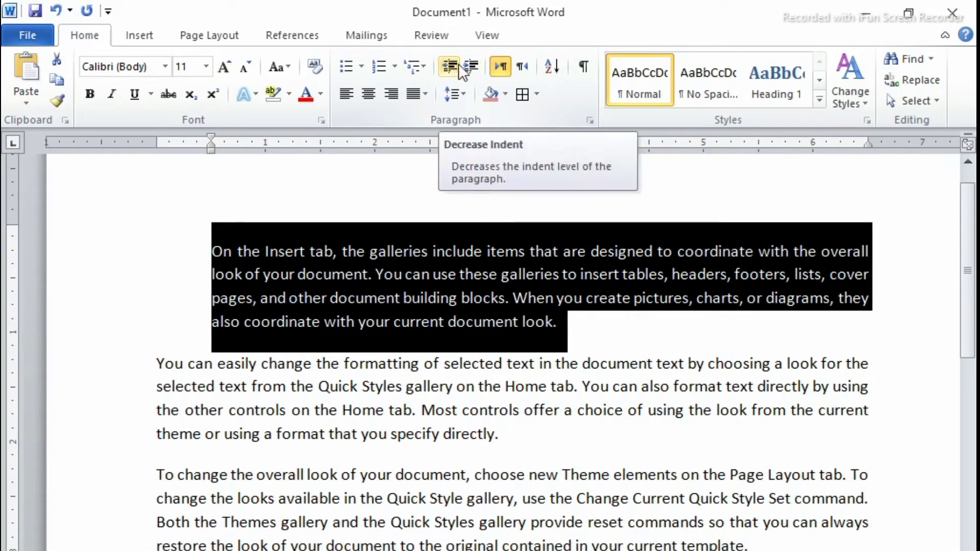
pyautogui.click(471, 67)
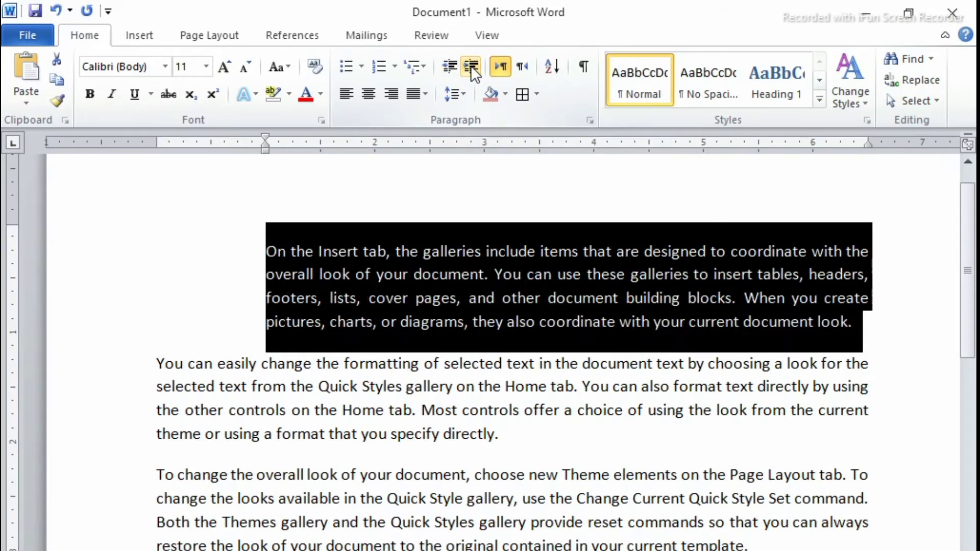
pyautogui.click(470, 65)
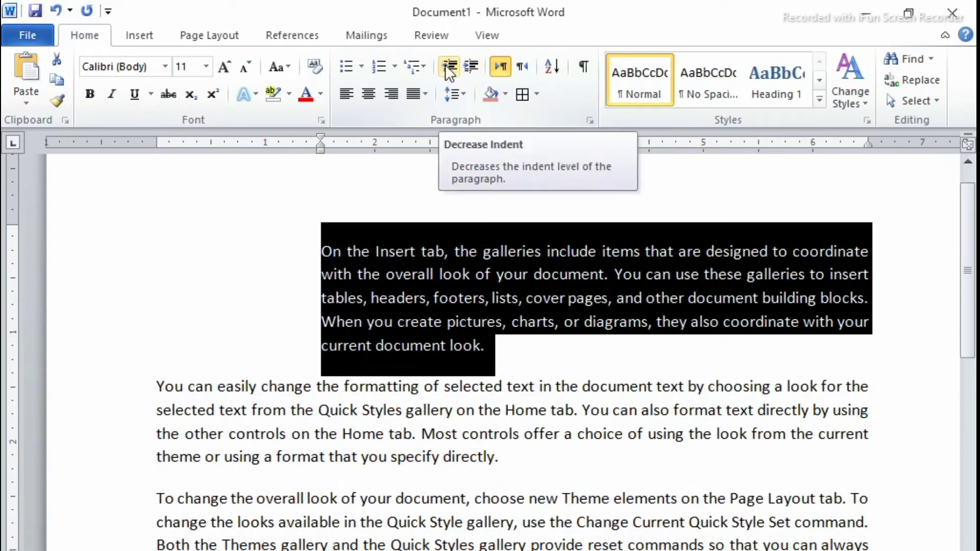
# - Decrease the first paragraph's indent by three levels, back to the page margin
pyautogui.click(452, 73)
pyautogui.click(452, 73)
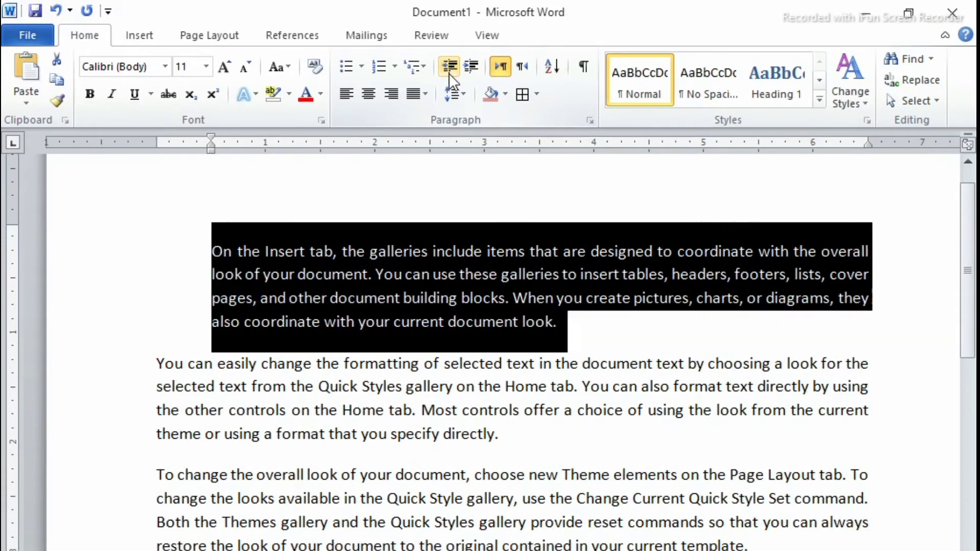
pyautogui.click(448, 72)
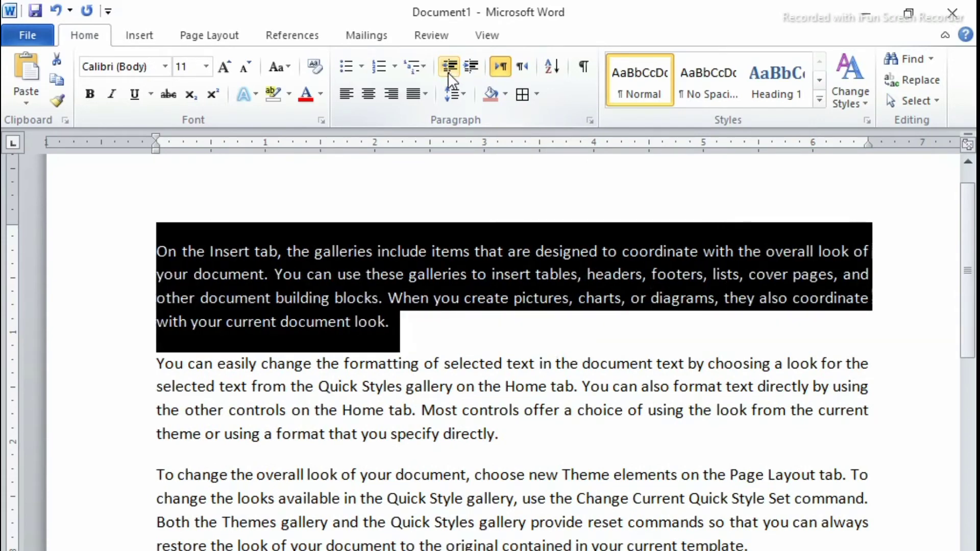
pyautogui.click(404, 166)
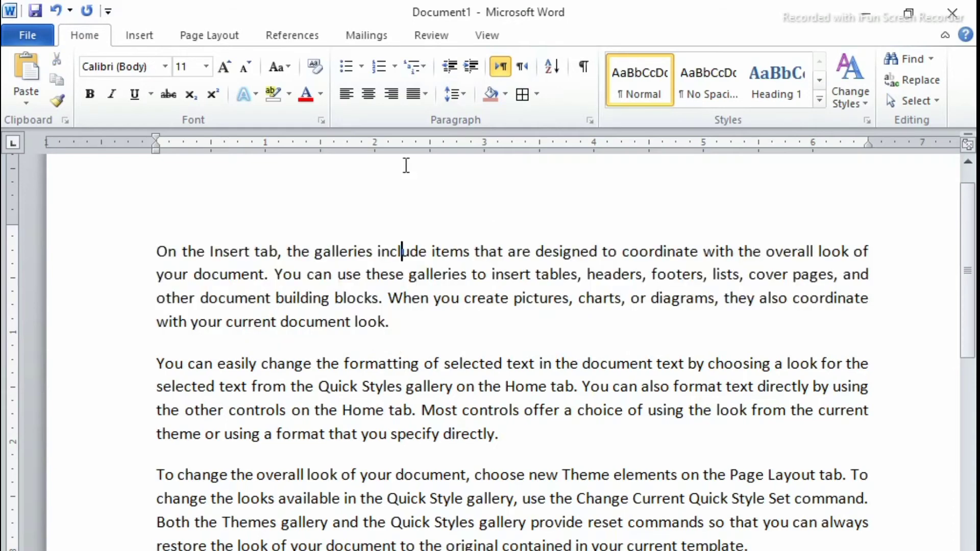
# - Set the first paragraph's text direction to right-to-left, then return it to left-to-right
pyautogui.click(500, 68)
pyautogui.moveTo(130, 258); pyautogui.dragTo(233, 325)
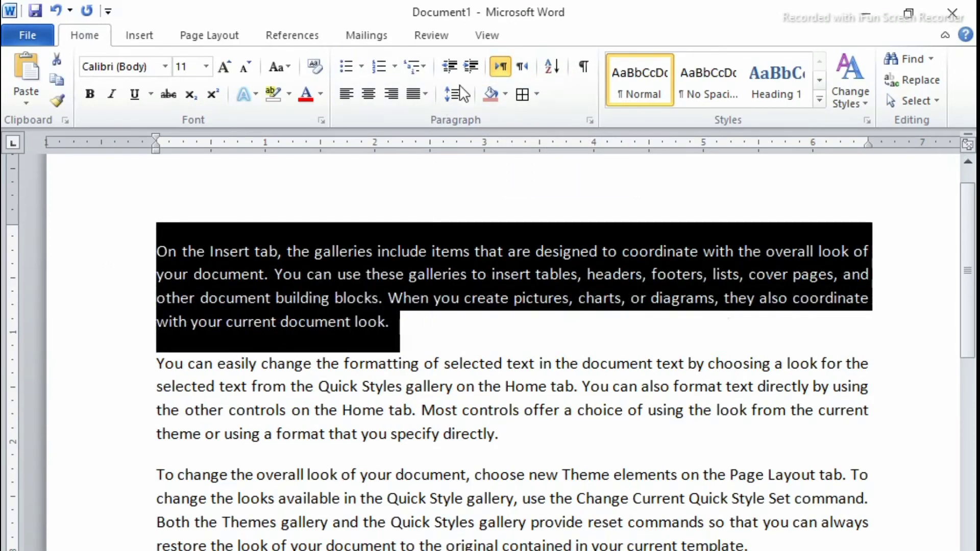
pyautogui.click(522, 64)
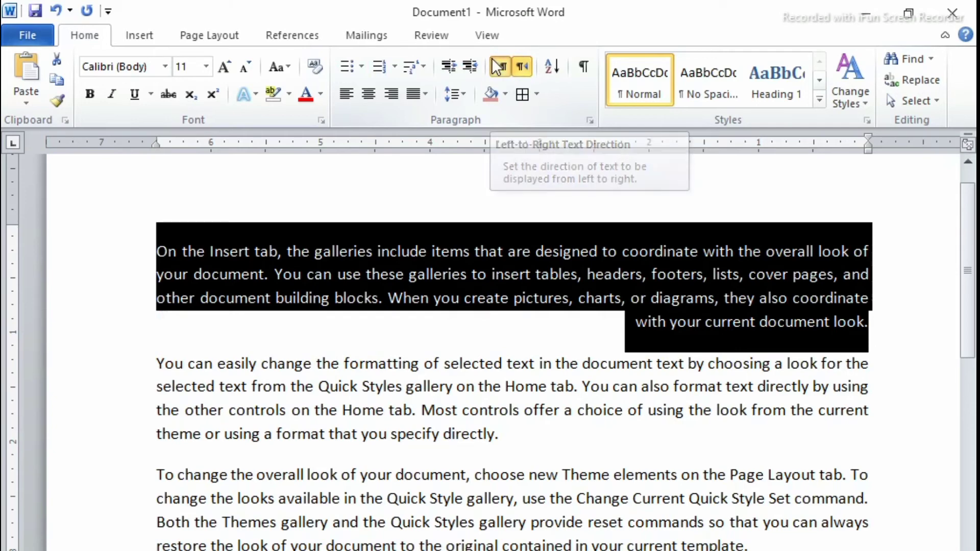
pyautogui.click(505, 66)
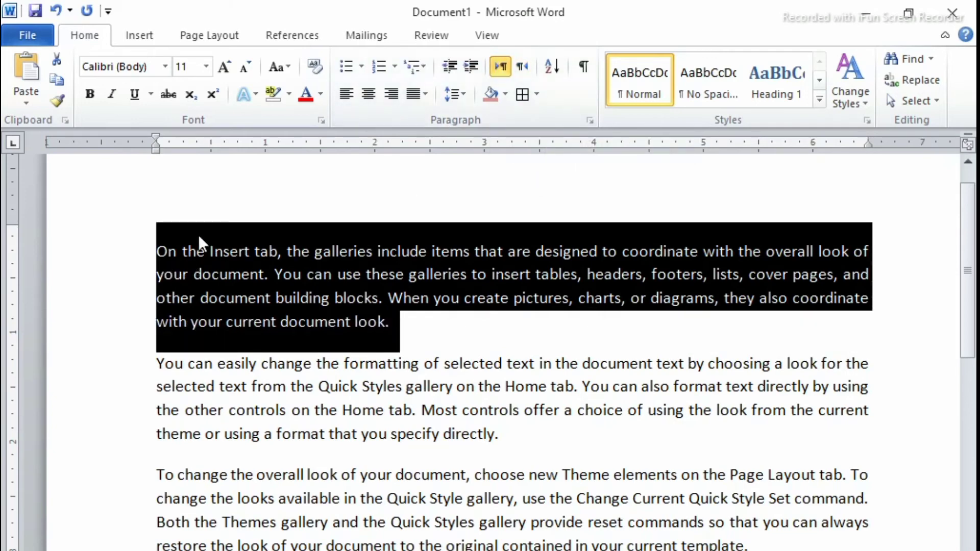
# - Switch the first paragraph to right-to-left direction again and restore its left-to-right direction
pyautogui.click(525, 66)
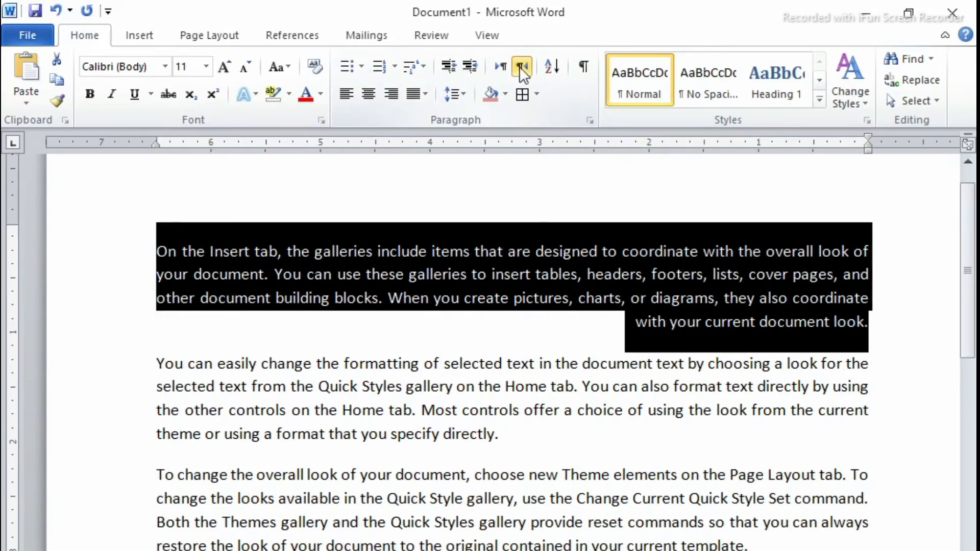
pyautogui.click(501, 65)
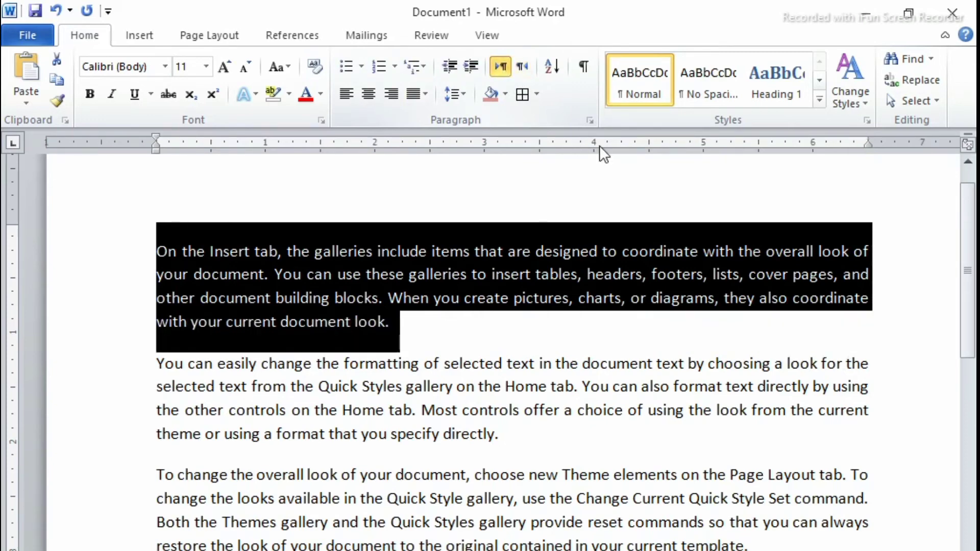
pyautogui.click(547, 181)
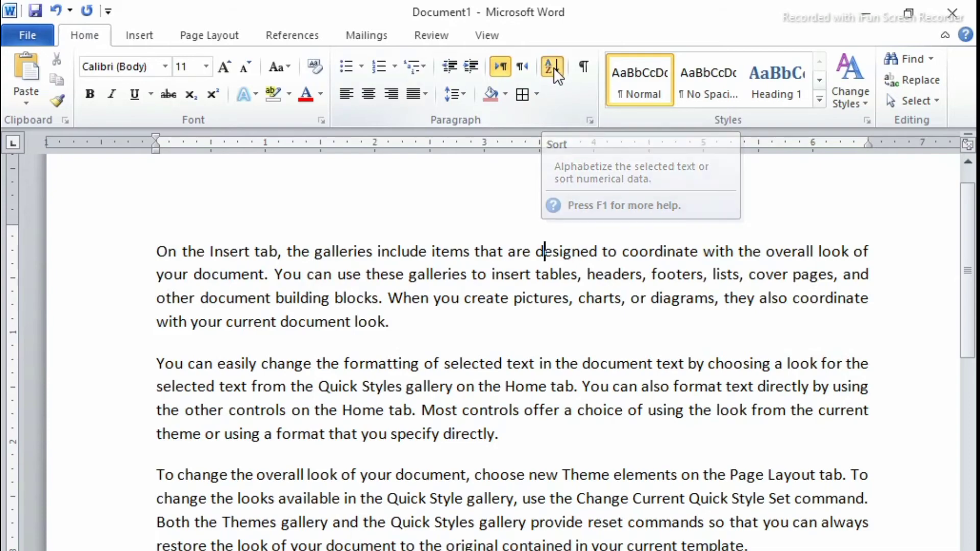
# - Open the Sort Text options for the document's paragraphs and close them without sorting
pyautogui.click(552, 68)
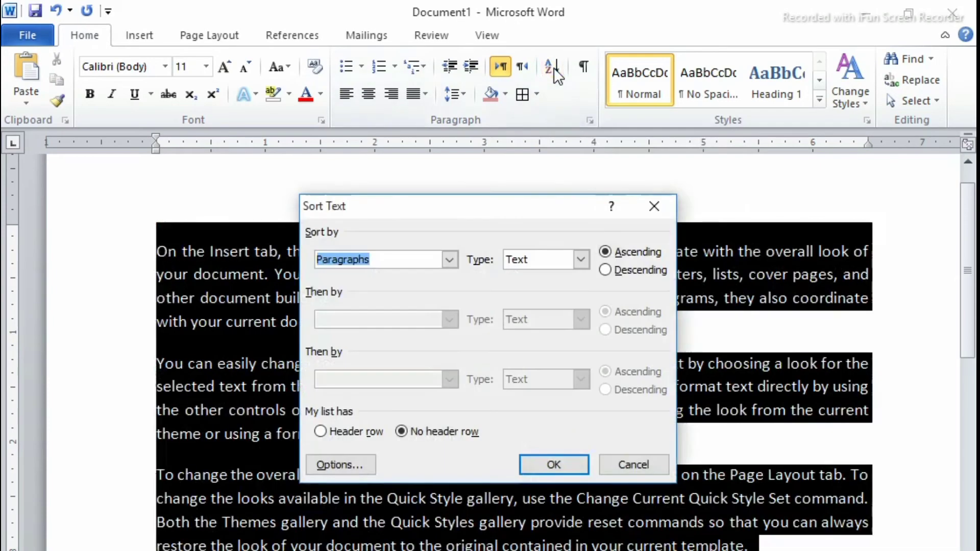
pyautogui.click(650, 214)
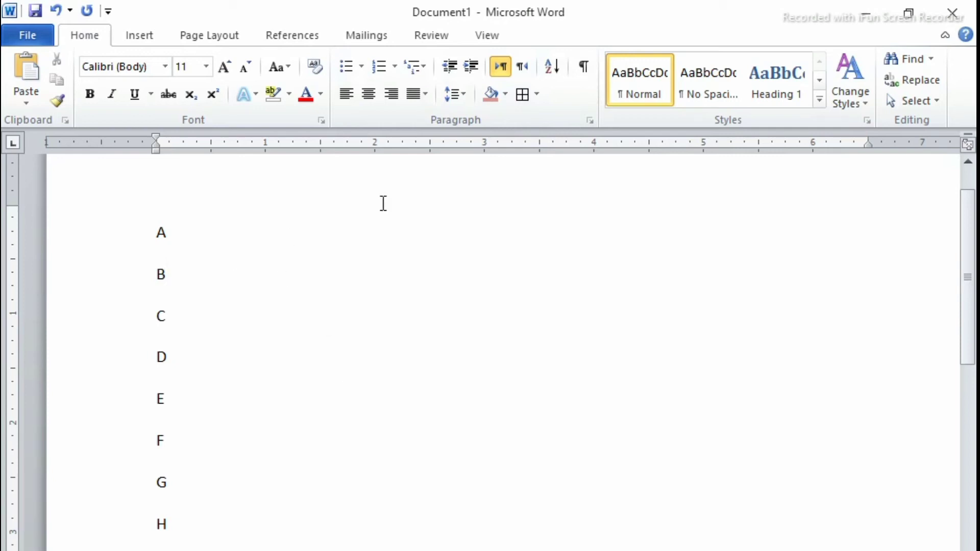
# - Sort the list of single letters by paragraphs as text in ascending order
pyautogui.click(549, 68)
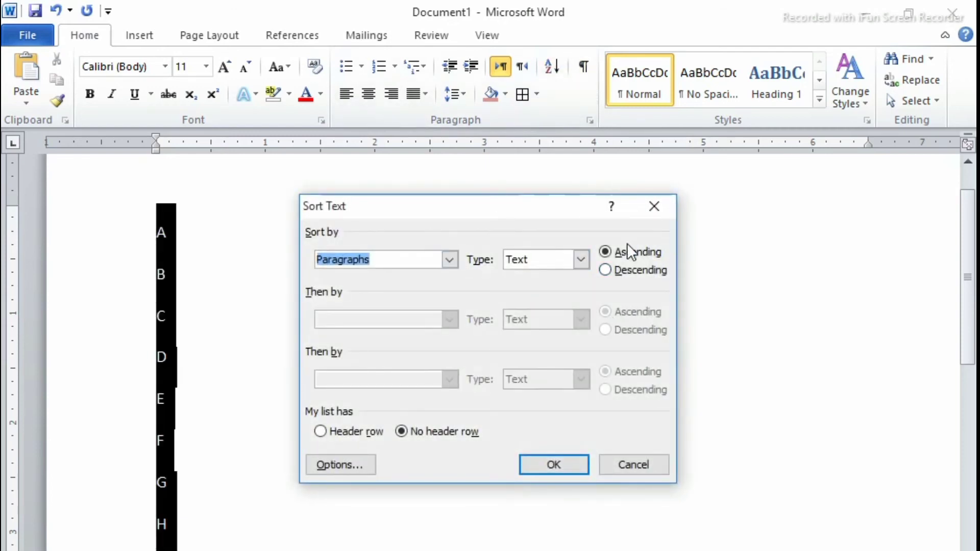
pyautogui.click(556, 462)
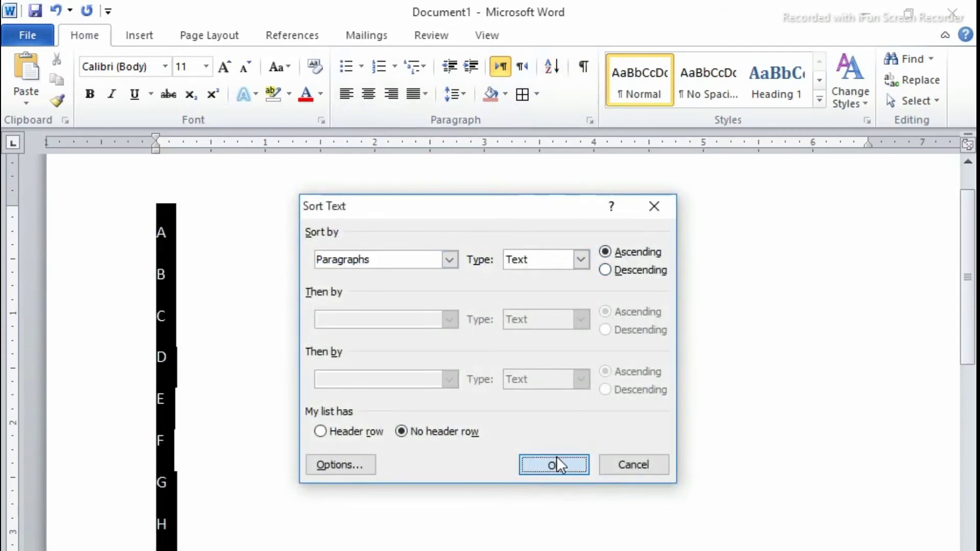
pyautogui.click(406, 265)
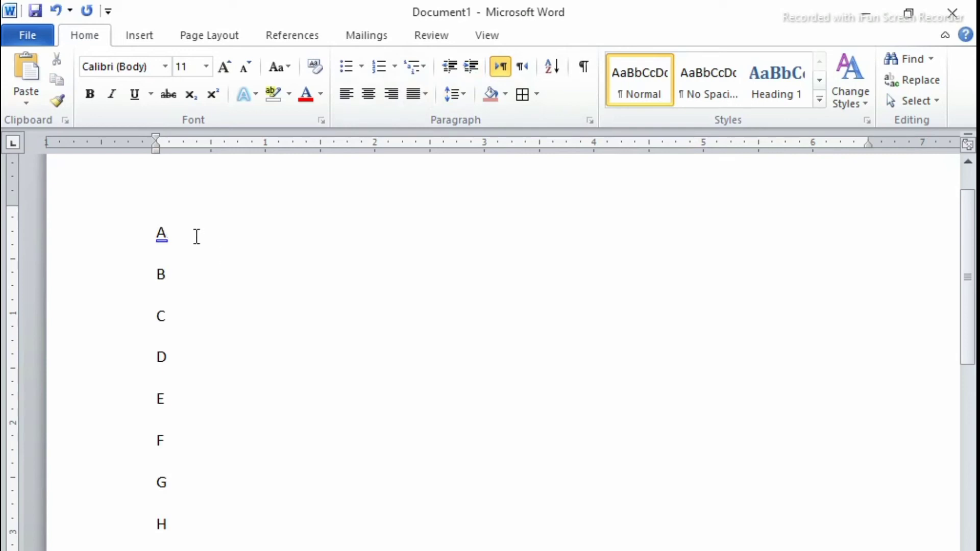
# - Sort the letter list by paragraphs as text in descending order
pyautogui.click(561, 58)
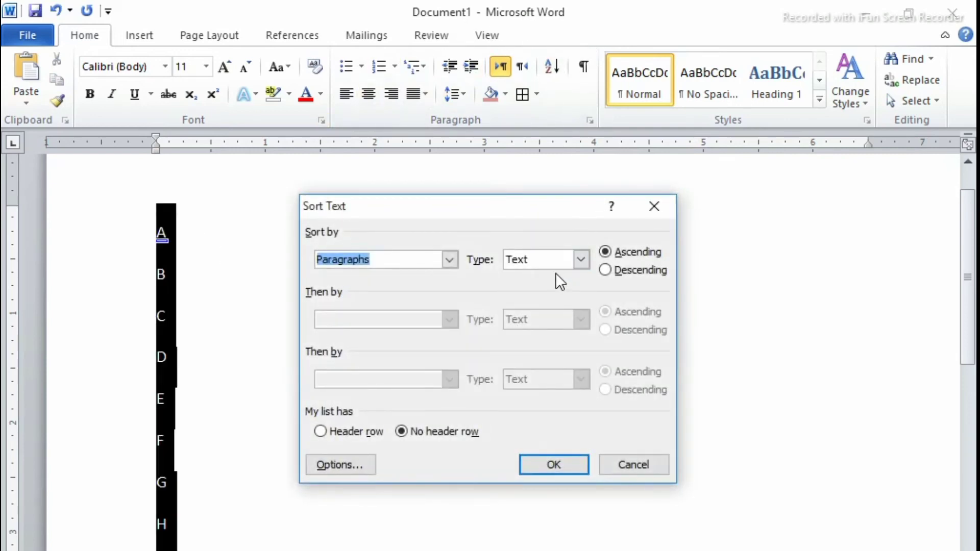
pyautogui.click(605, 267)
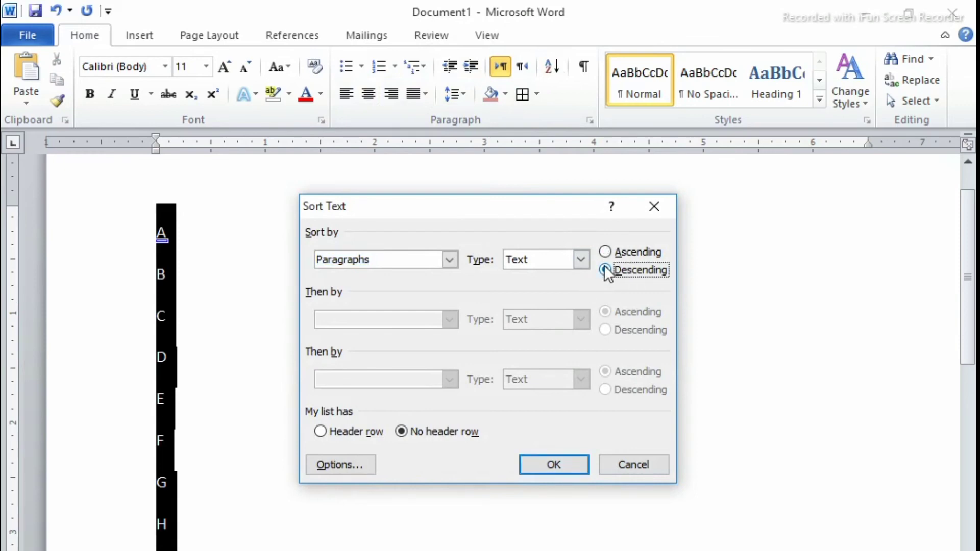
pyautogui.click(537, 467)
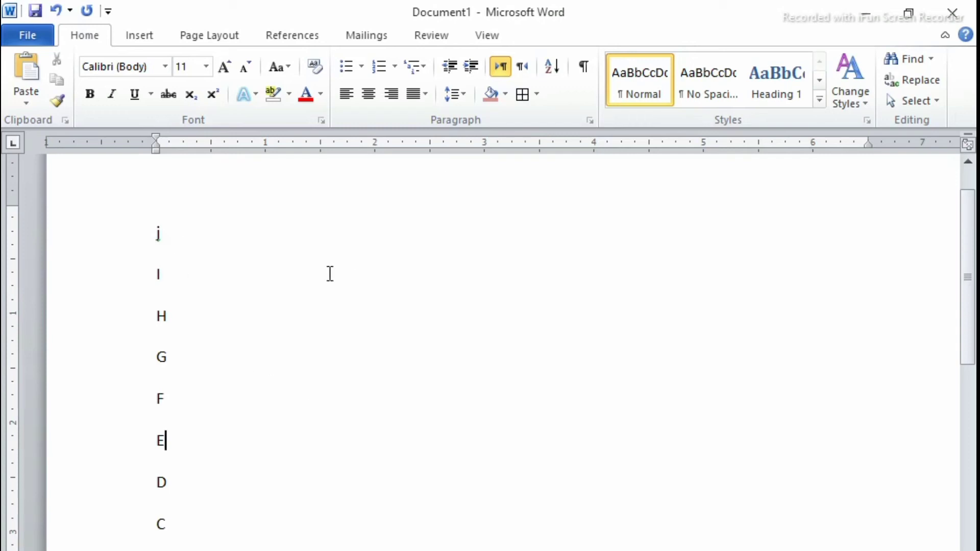
# - Sort the letter list back into ascending order and deselect it
pyautogui.click(552, 65)
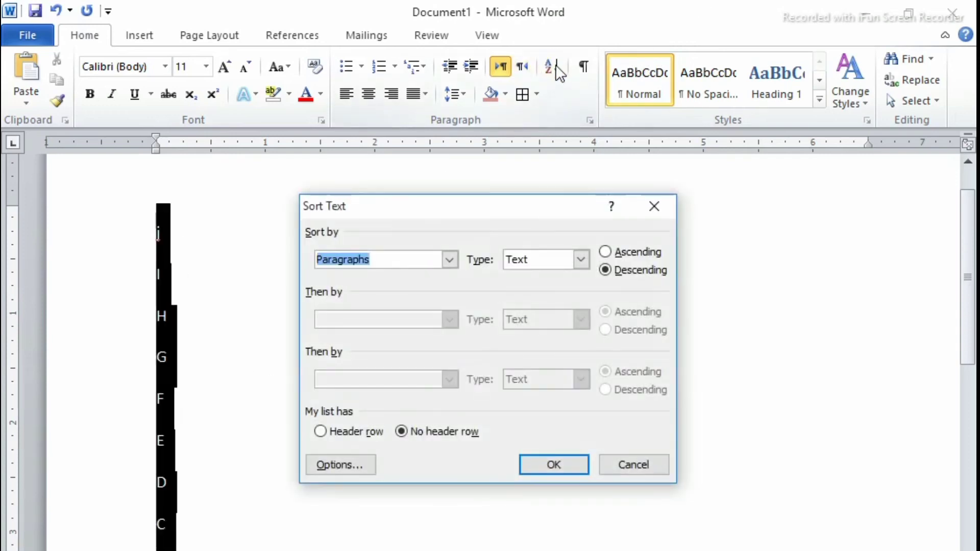
pyautogui.click(605, 252)
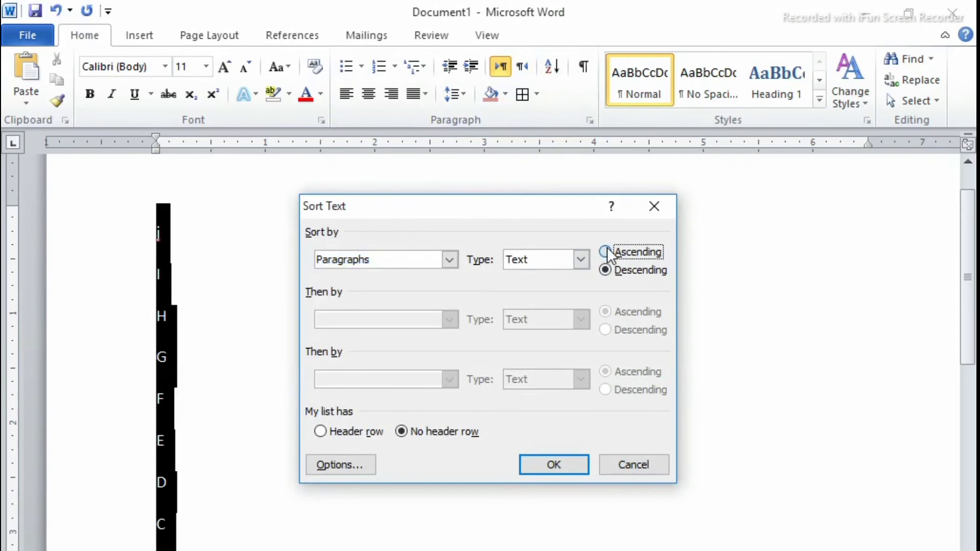
pyautogui.click(548, 467)
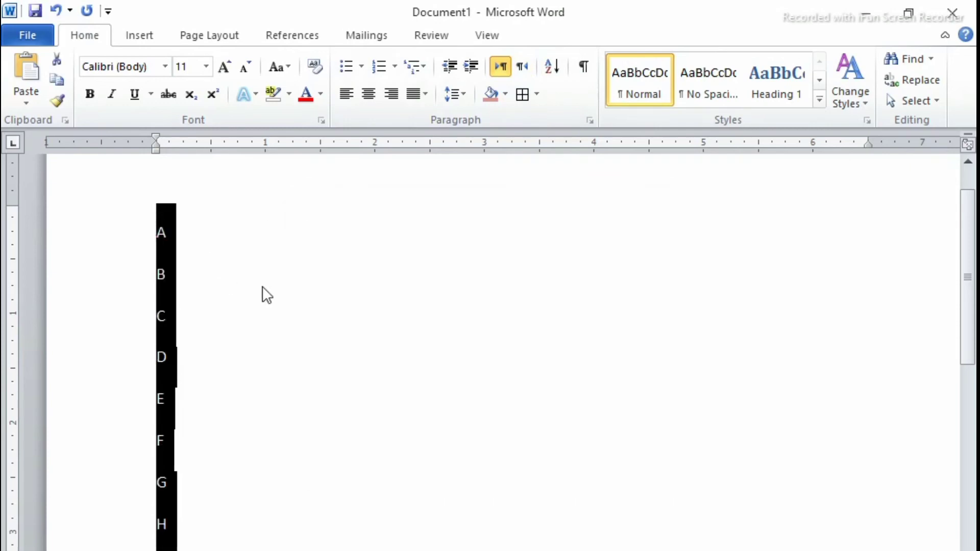
pyautogui.click(291, 268)
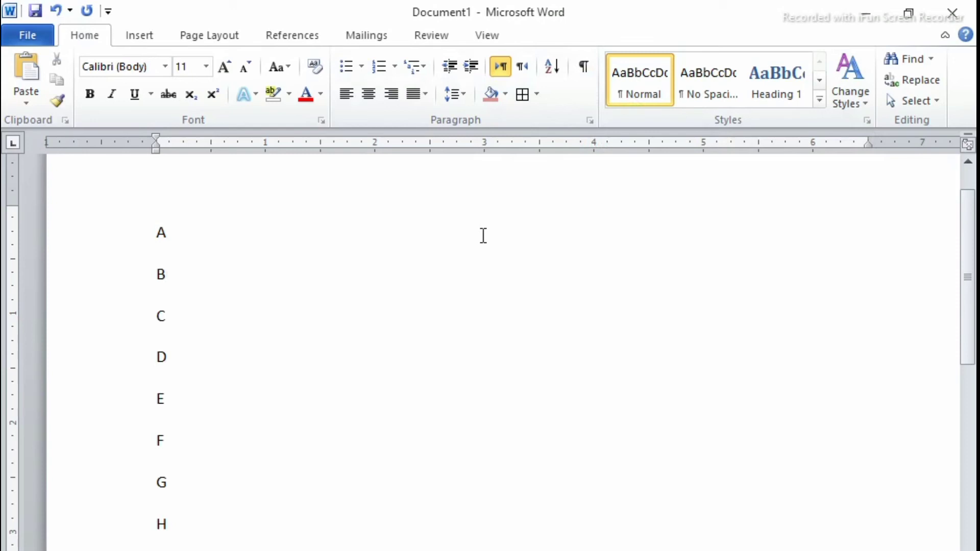
# - Delete the whole letter list and generate sample paragraphs in its place with =rand()
pyautogui.hotkey('ctrl', 'a')
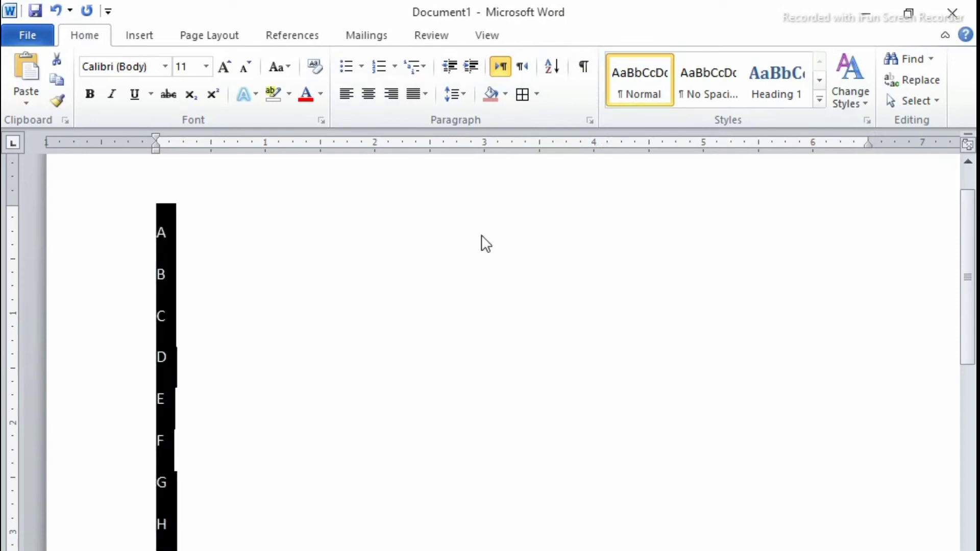
pyautogui.press('BackSpace')
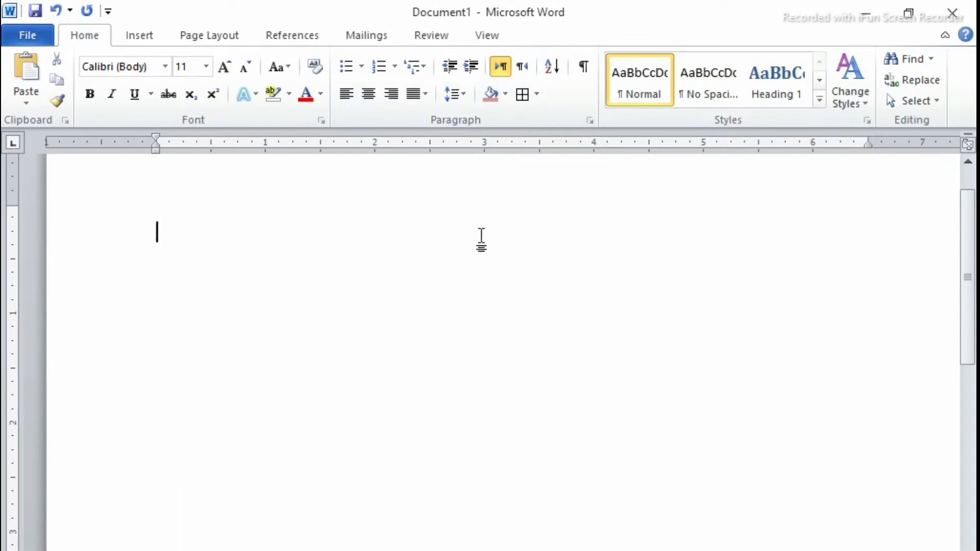
pyautogui.write('=rand()')
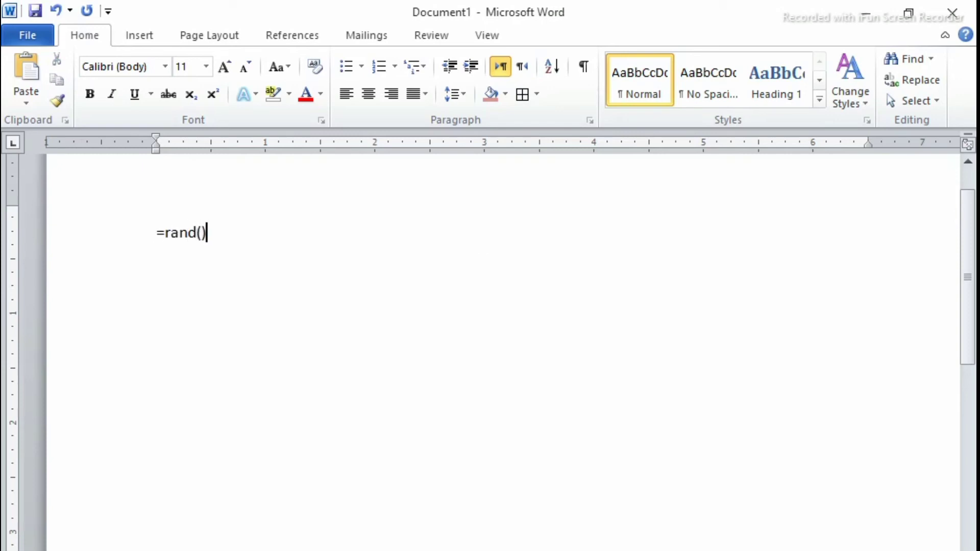
pyautogui.press('Return')
pyautogui.press('Return')
pyautogui.click(281, 223)
pyautogui.press('Return')
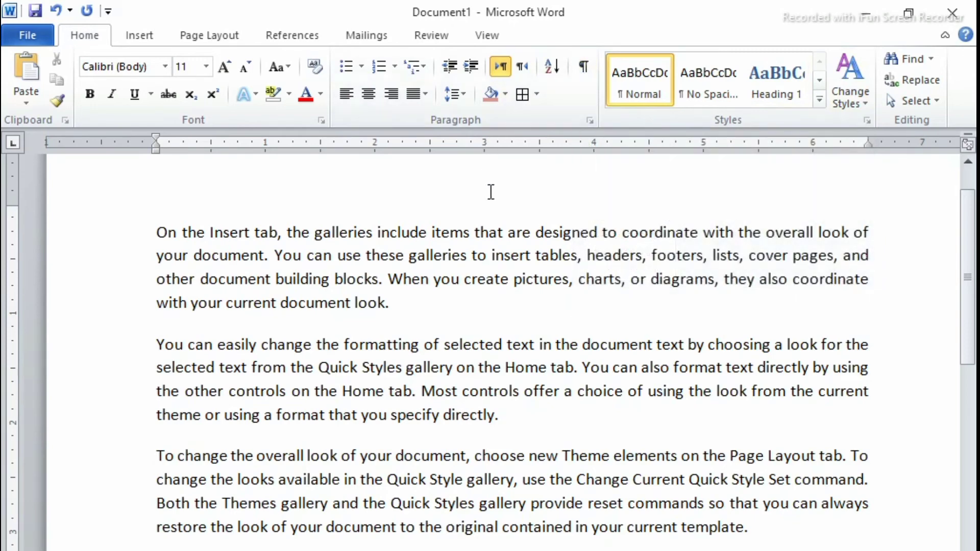
# - Show paragraph marks and other hidden formatting symbols in the sample text
pyautogui.hotkey('ctrl', 'a')
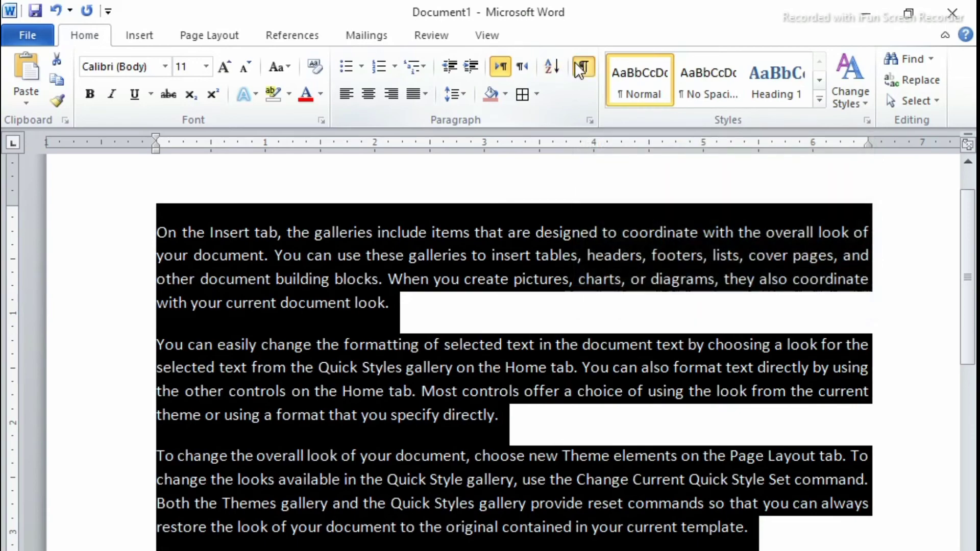
pyautogui.click(583, 66)
pyautogui.click(579, 190)
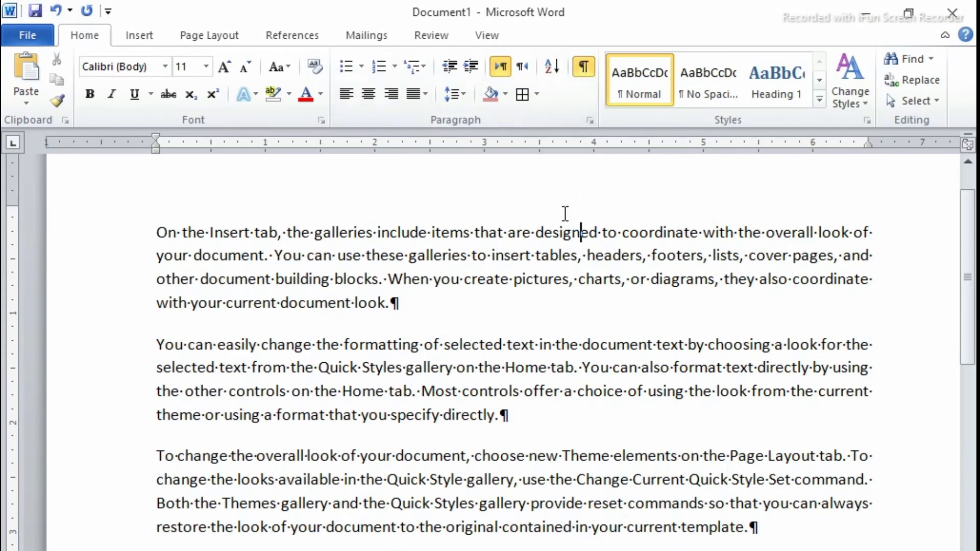
# - Hide the paragraph marks and other formatting symbols in the sample text
pyautogui.hotkey('ctrl', 'a')
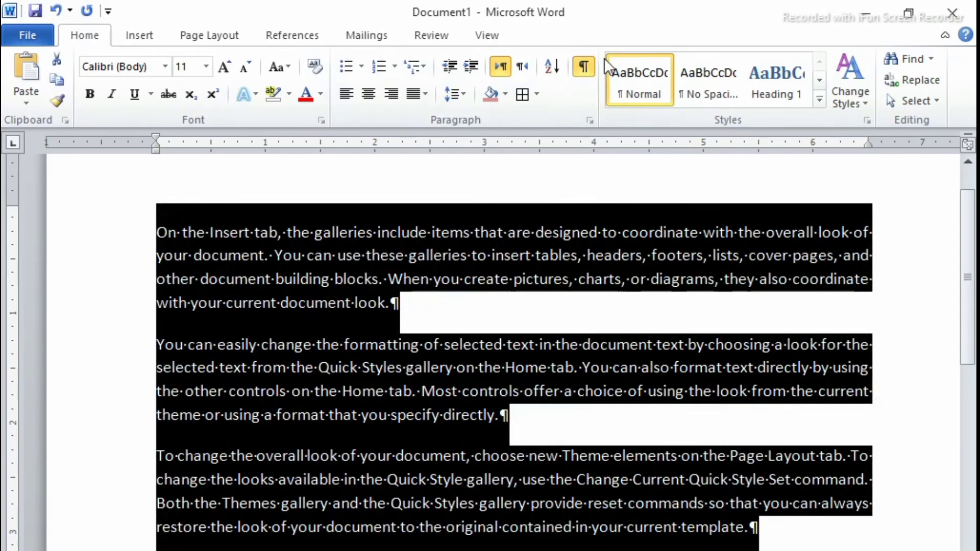
pyautogui.click(583, 67)
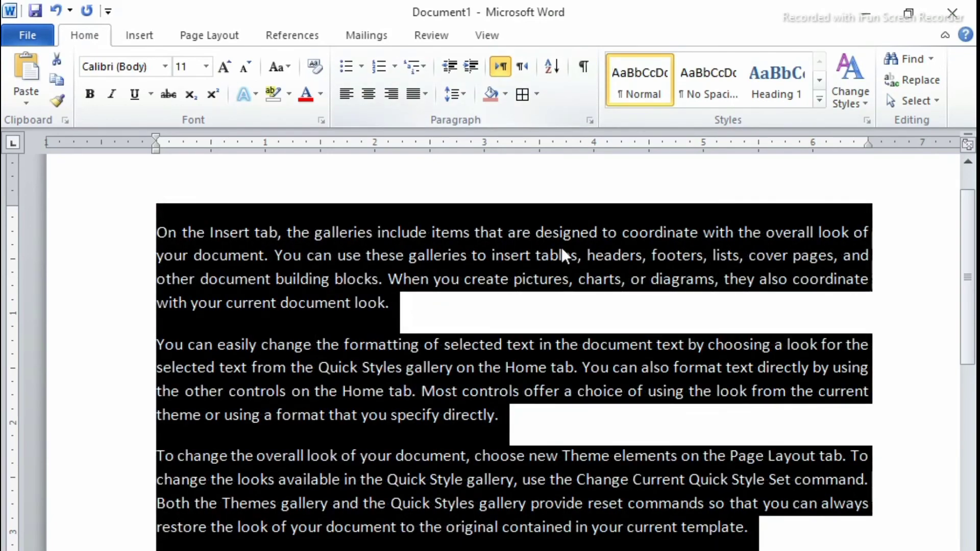
pyautogui.click(564, 189)
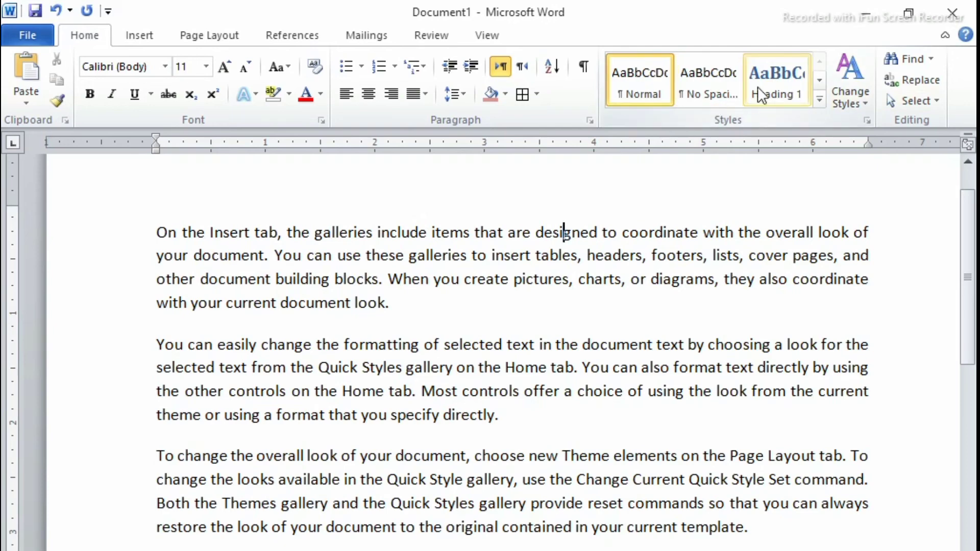
# - Apply the Intense Emphasis quick style to all of the document's text
pyautogui.click(820, 99)
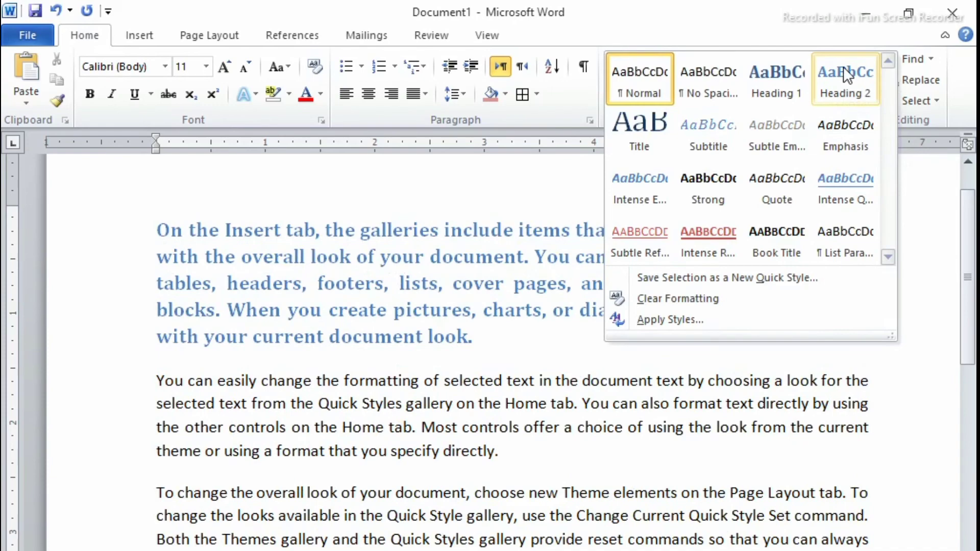
pyautogui.click(564, 232)
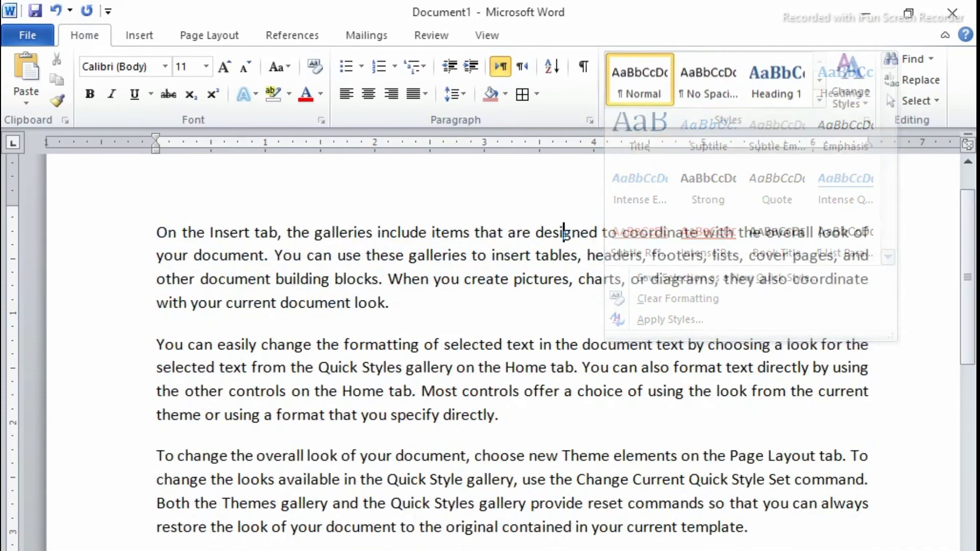
pyautogui.hotkey('ctrl', 'a')
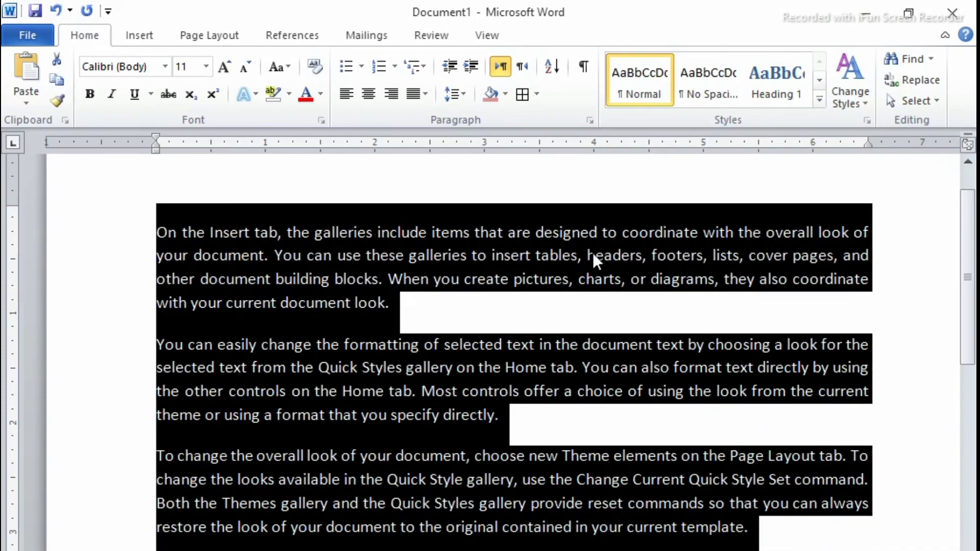
pyautogui.click(819, 77)
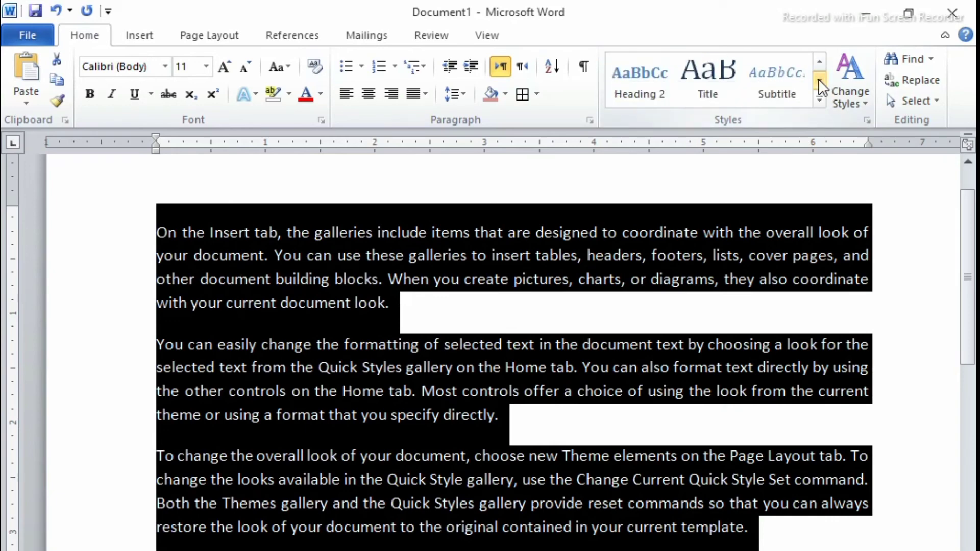
pyautogui.click(819, 101)
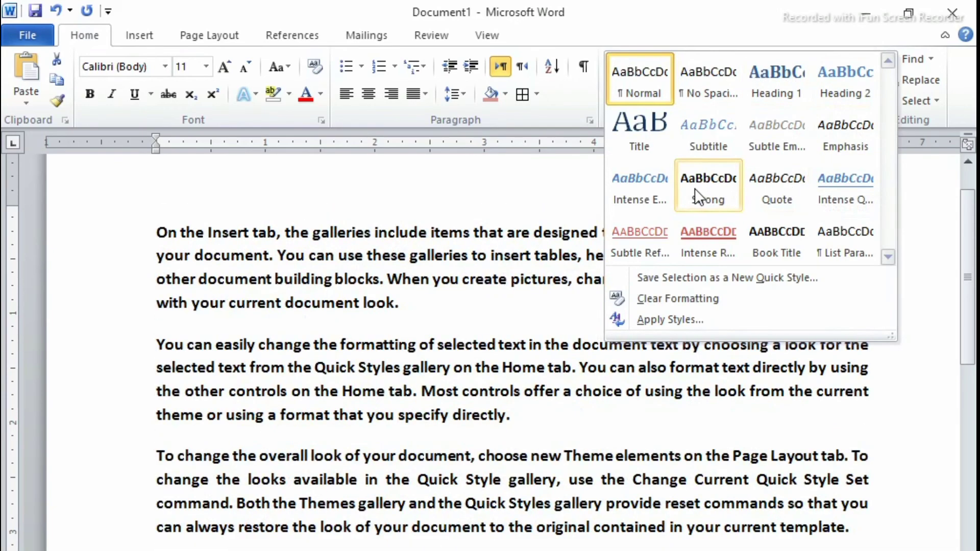
pyautogui.click(661, 197)
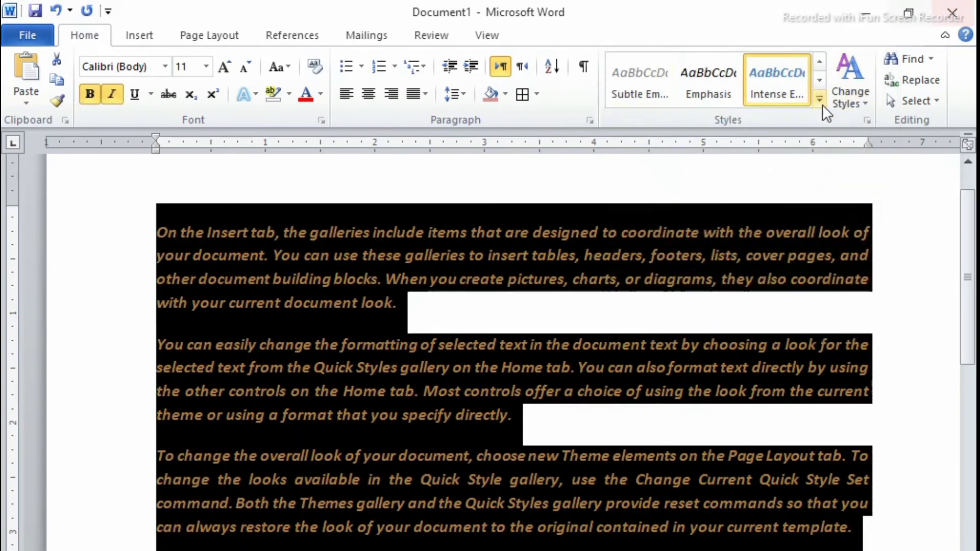
# - Clear the formatting of all the text and deselect it
pyautogui.click(821, 93)
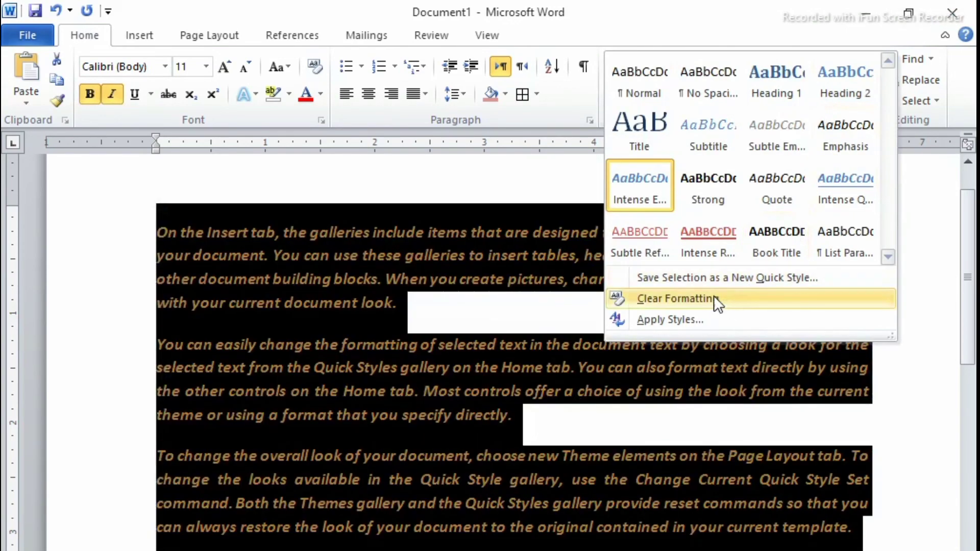
pyautogui.click(710, 298)
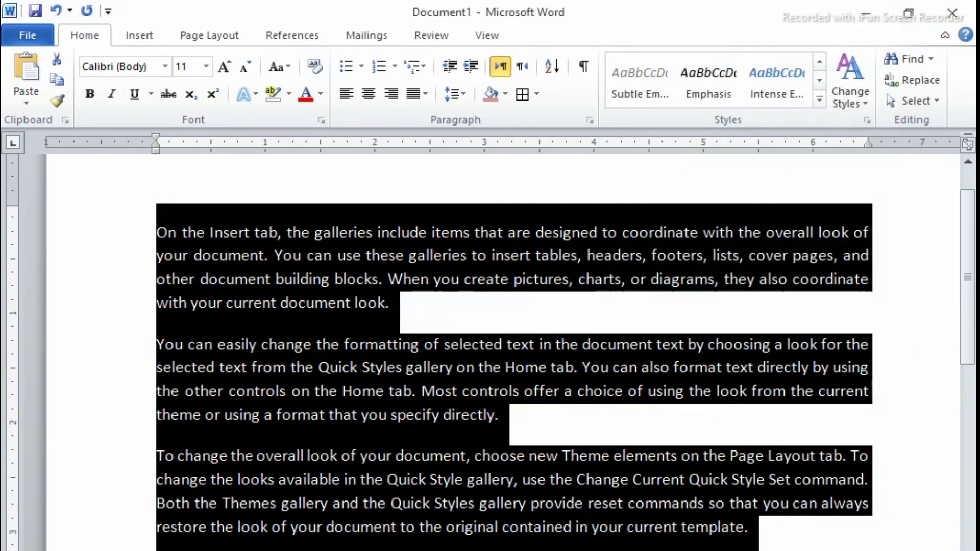
pyautogui.click(419, 390)
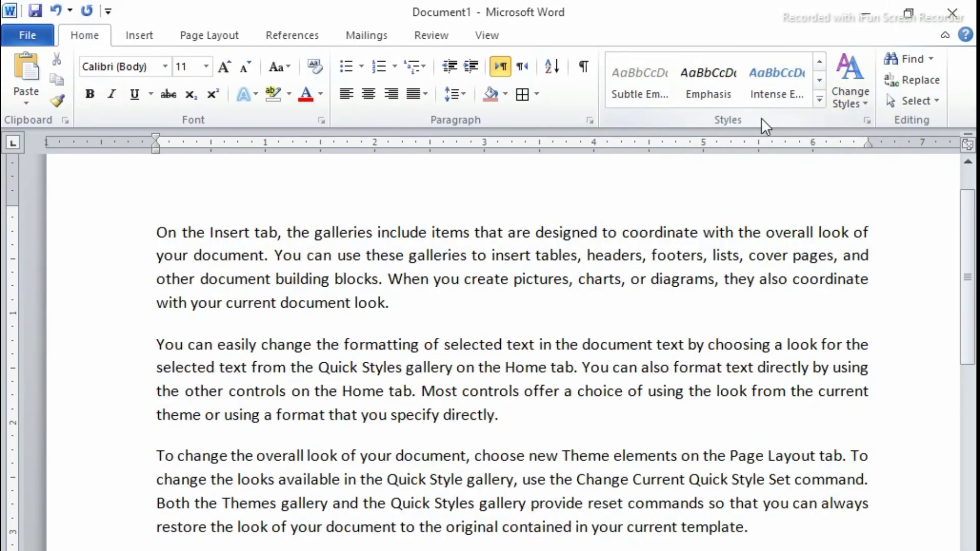
# - Change the document's style set to Word 2010
pyautogui.click(866, 104)
pyautogui.moveTo(929, 123)
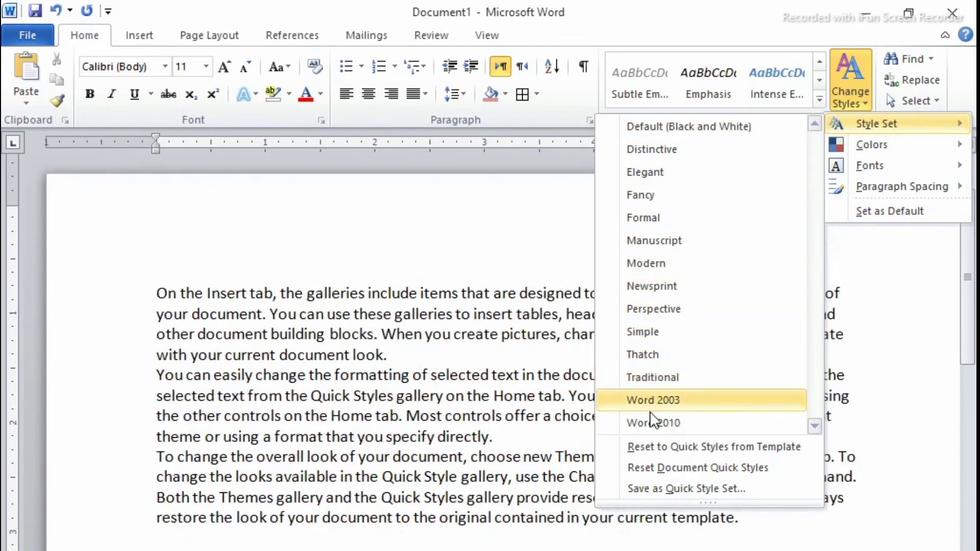
pyautogui.click(659, 423)
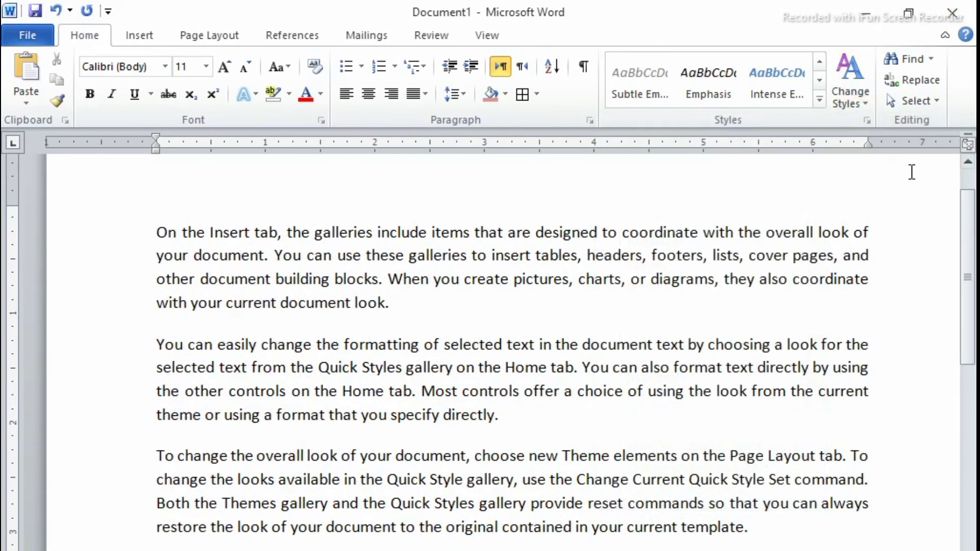
# - Change the document's theme colors to the built-in Apothecary set
pyautogui.click(866, 102)
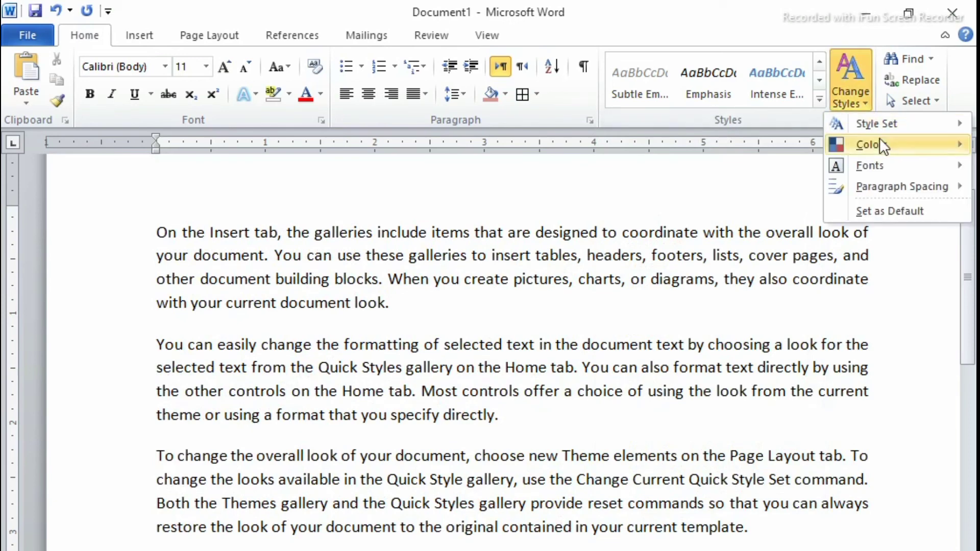
pyautogui.moveTo(882, 143)
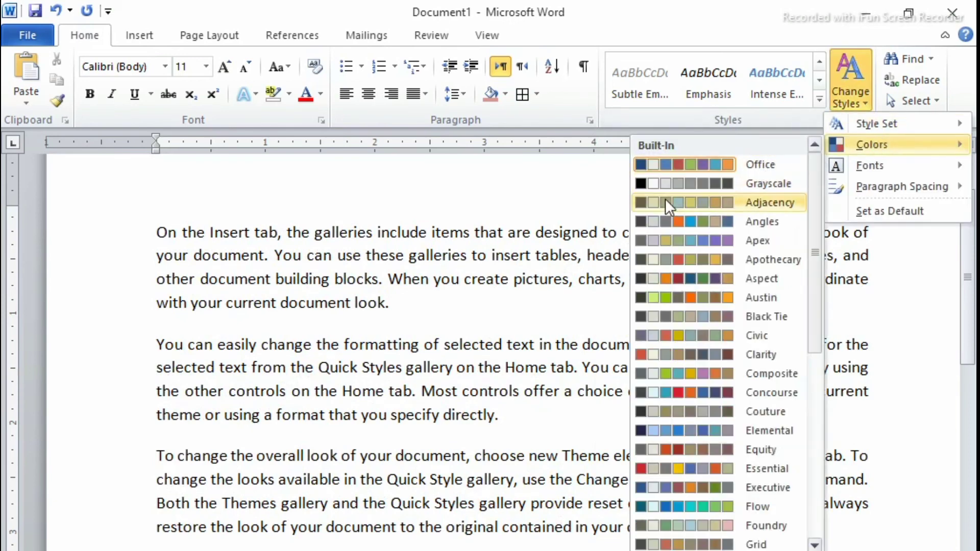
pyautogui.click(675, 256)
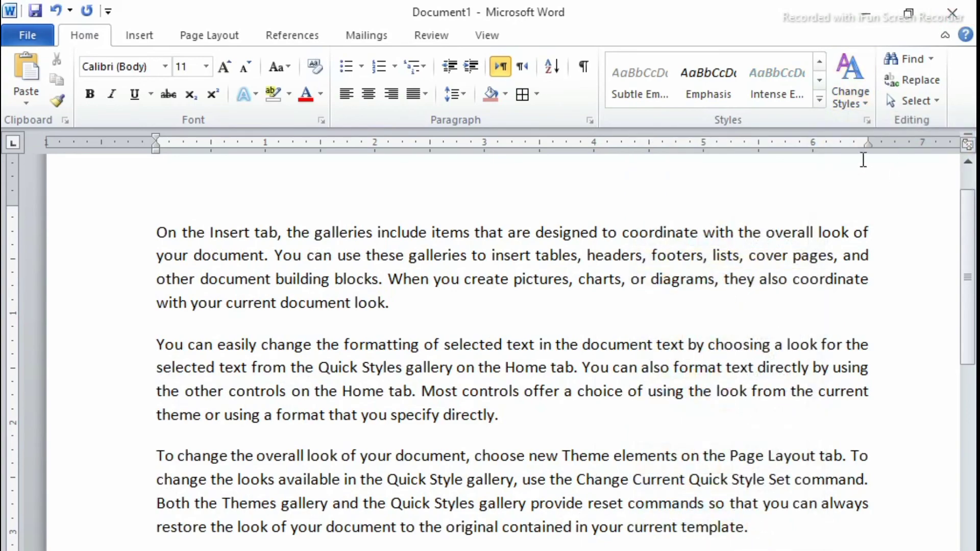
# - Select all the text, change the theme colors to Aspect and deselect the text
pyautogui.hotkey('ctrl', 'a')
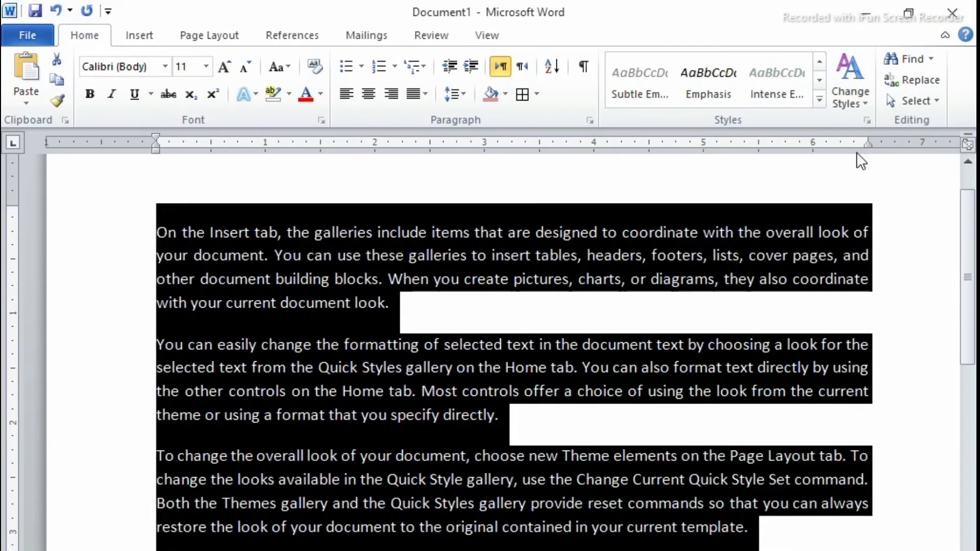
pyautogui.click(862, 103)
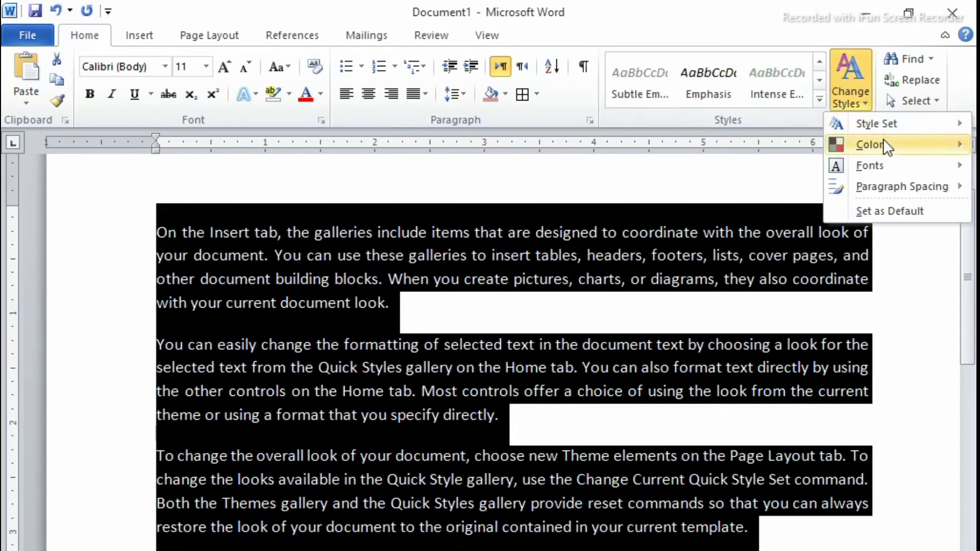
pyautogui.moveTo(883, 139)
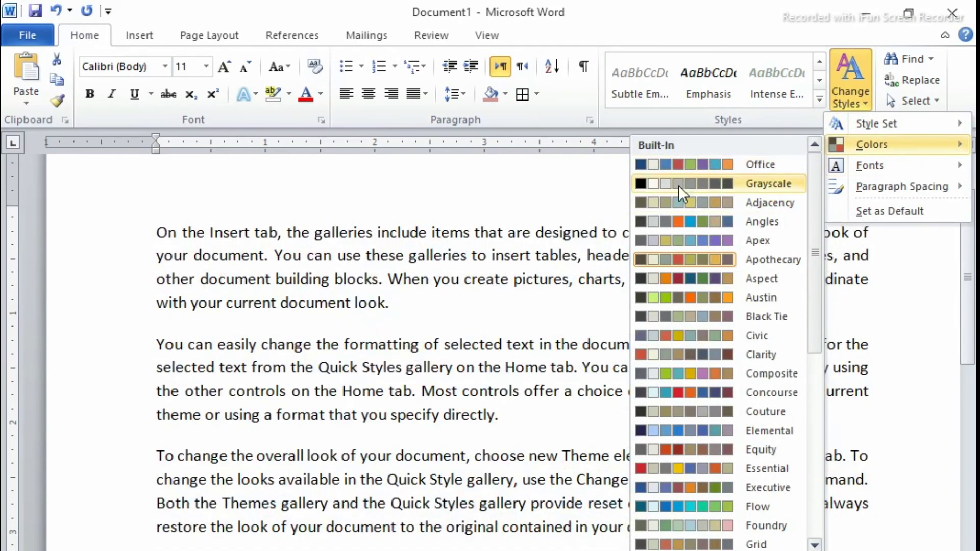
pyautogui.click(678, 273)
pyautogui.click(776, 233)
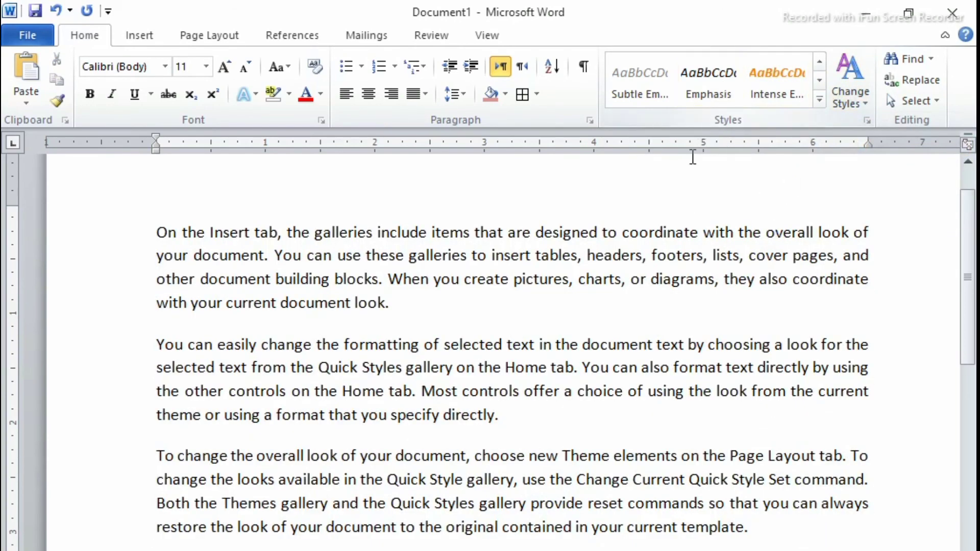
# - Search the document for "on" and look through the highlighted matches in the text
pyautogui.click(934, 60)
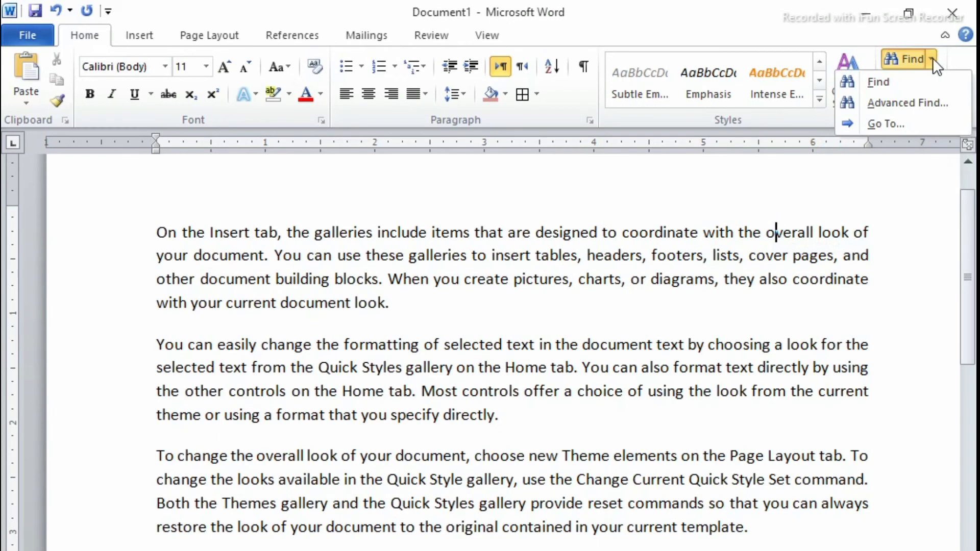
pyautogui.click(877, 80)
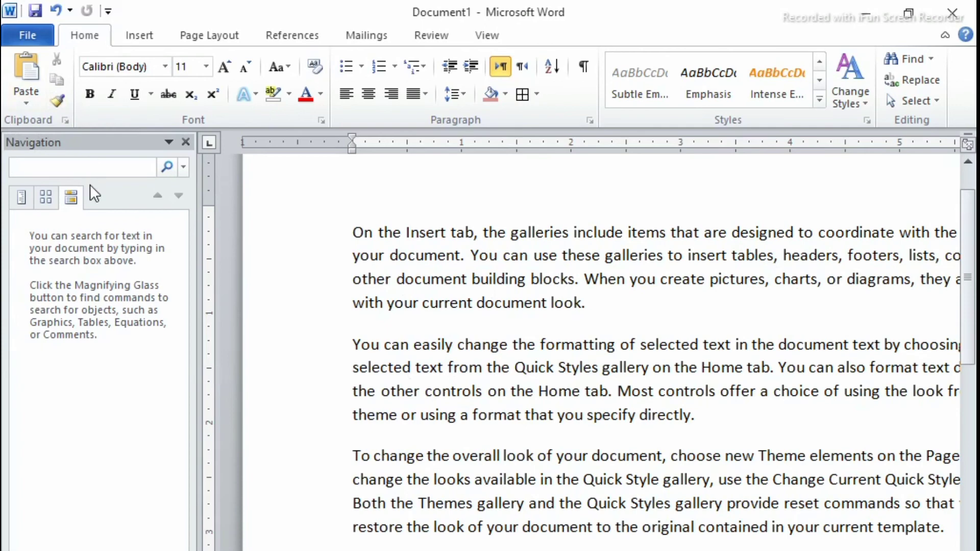
pyautogui.write('on')
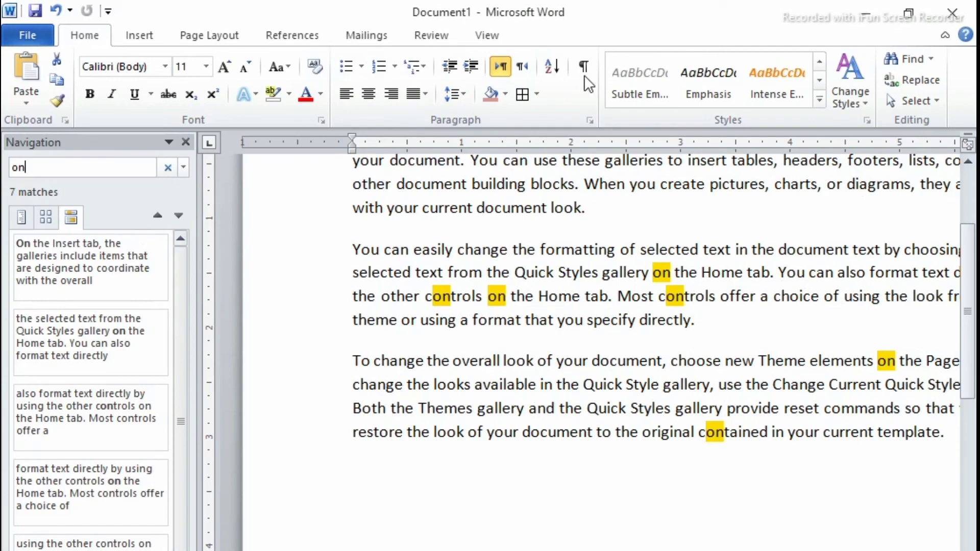
pyautogui.scroll(3, 647, 304)
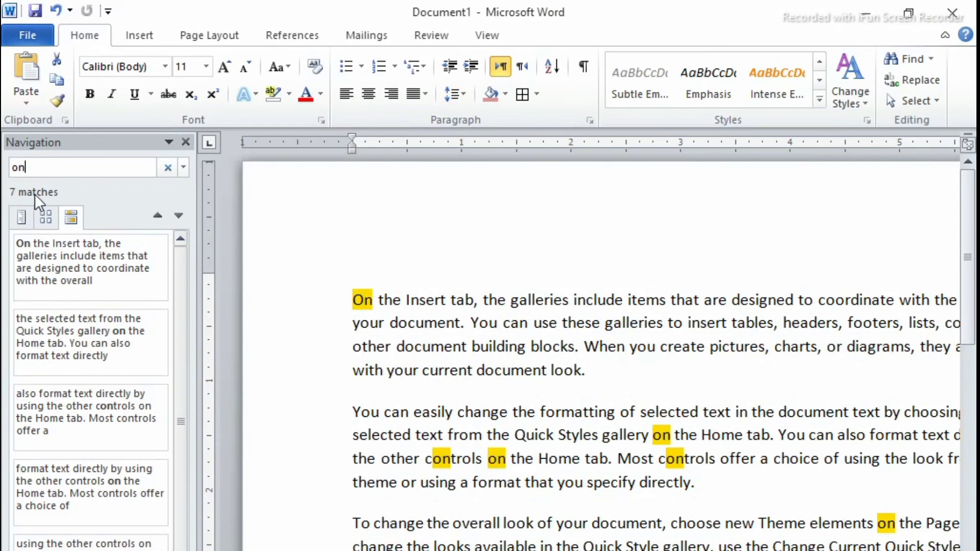
pyautogui.scroll(-1, 464, 439)
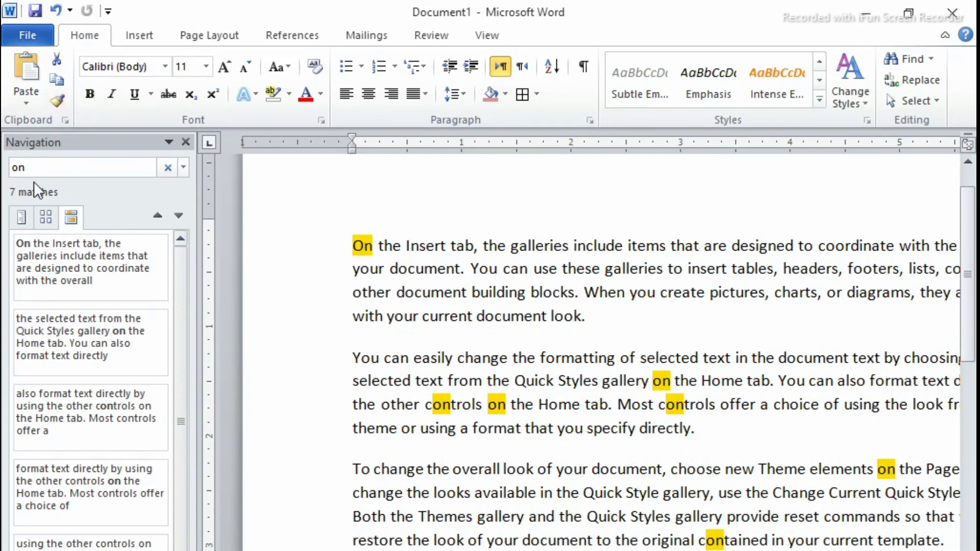
# - Clear the search term and search the document for "the"
pyautogui.press('BackSpace')
pyautogui.press('BackSpace')
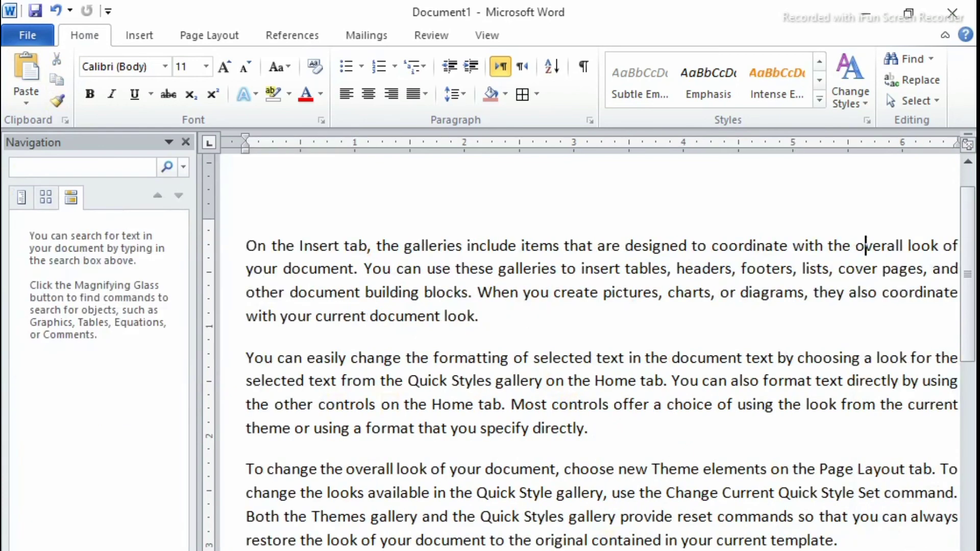
pyautogui.write('the')
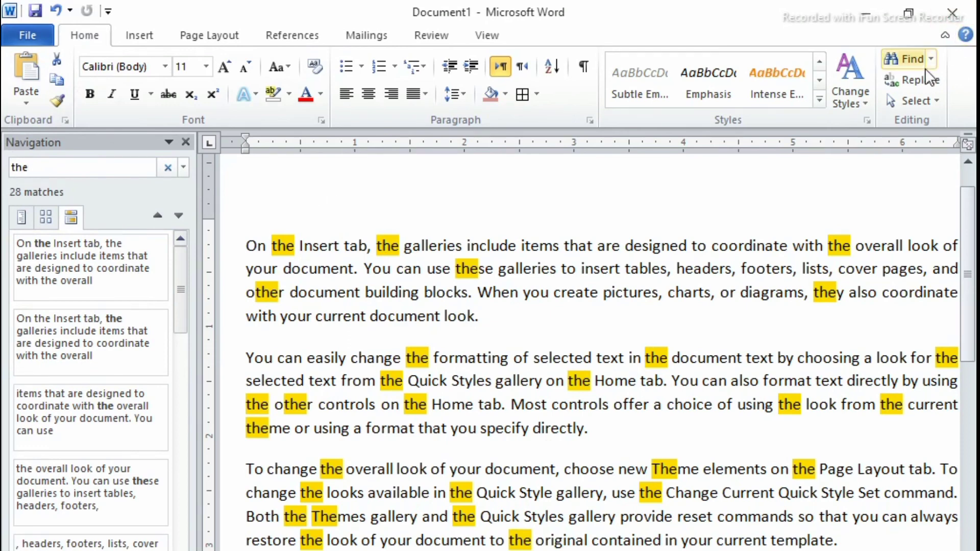
# - Replace every occurrence of "the" with "of", continuing the replacement from the document's beginning, and close the Find and Replace dialog
pyautogui.click(915, 77)
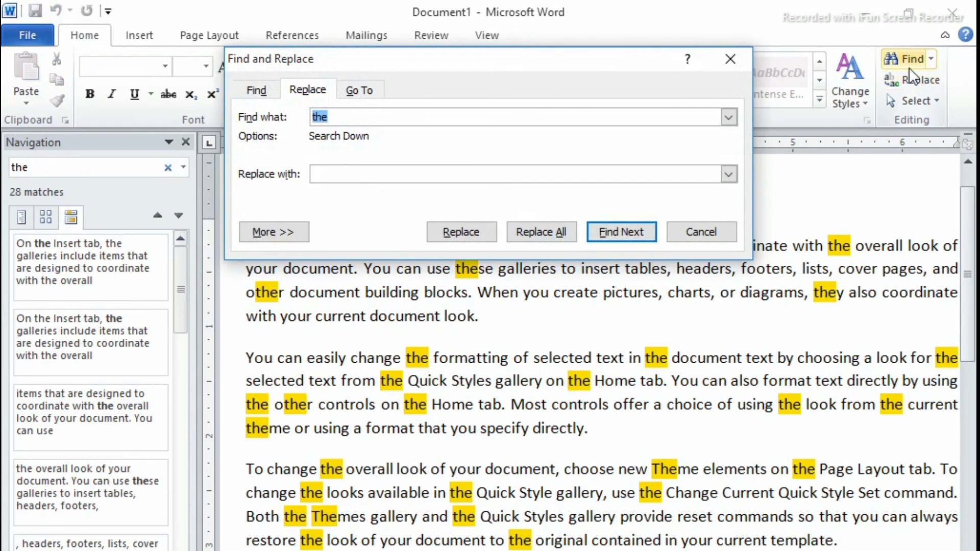
pyautogui.click(343, 178)
pyautogui.write('of')
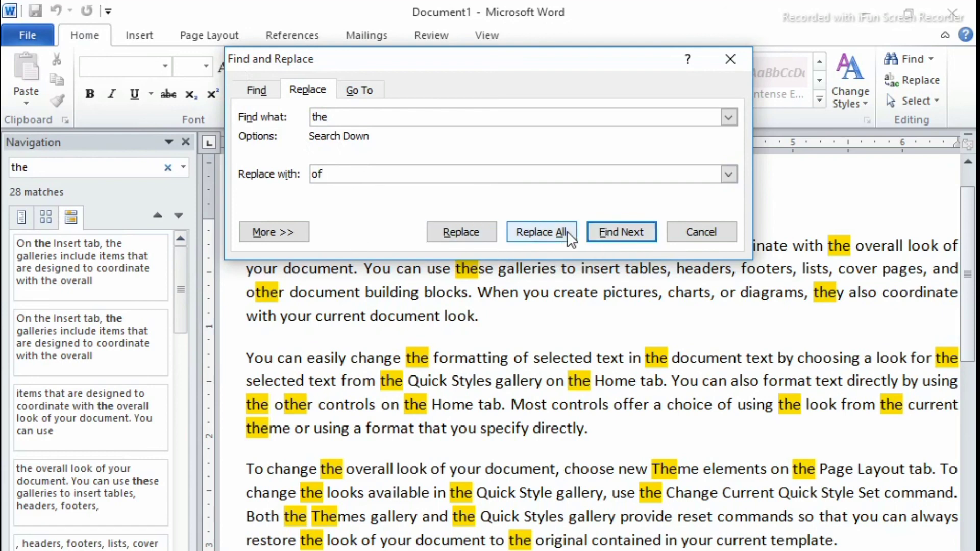
pyautogui.click(534, 228)
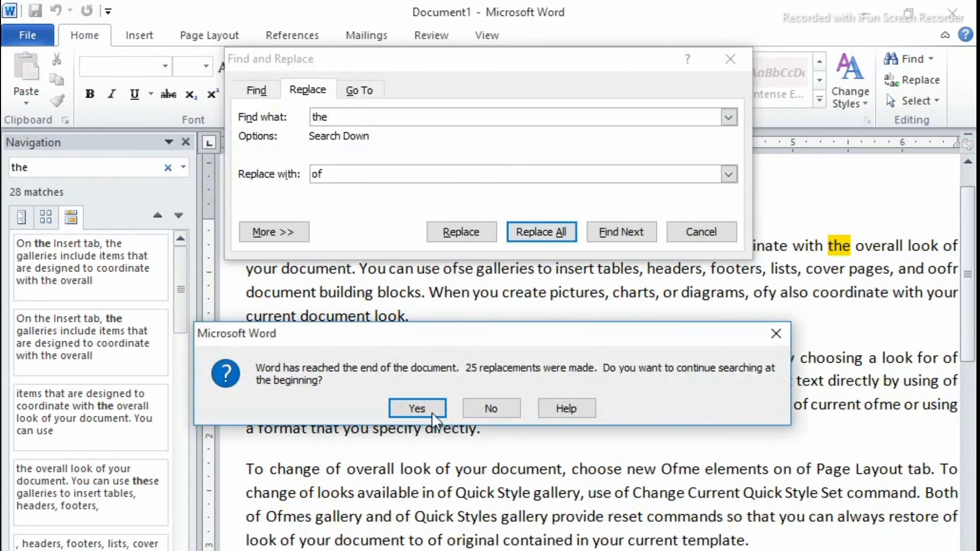
pyautogui.click(418, 408)
pyautogui.click(447, 414)
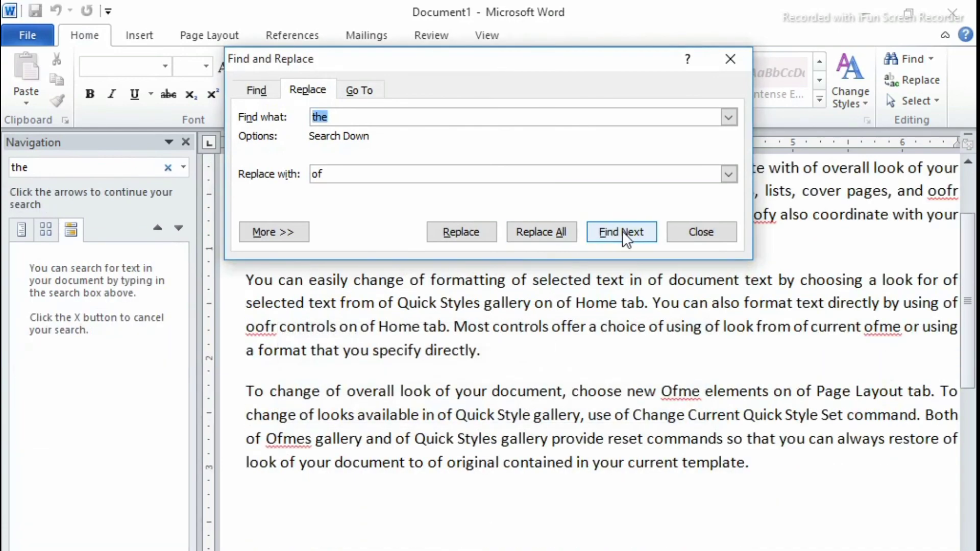
pyautogui.click(701, 230)
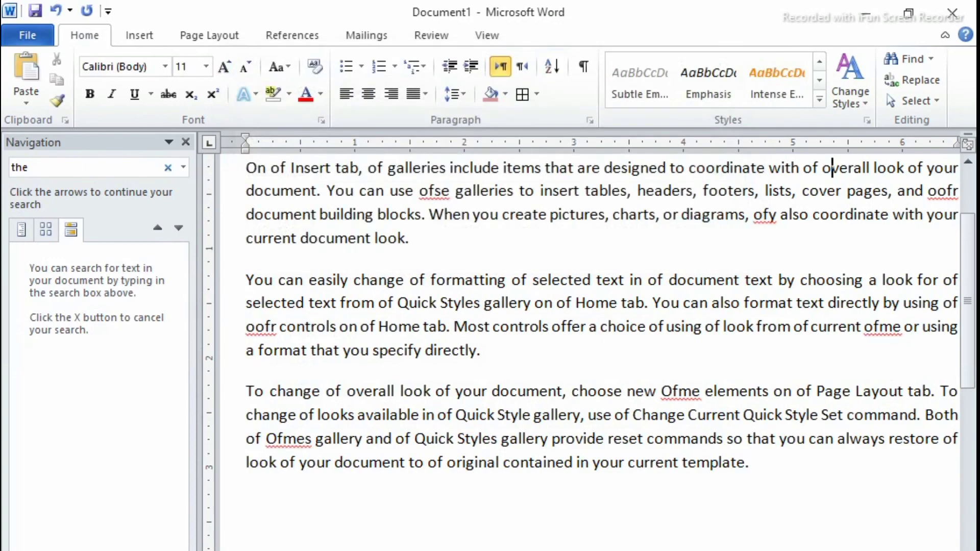
# - Search the document for "of" to check where the replacement word occurs
pyautogui.scroll(3, 256, 442)
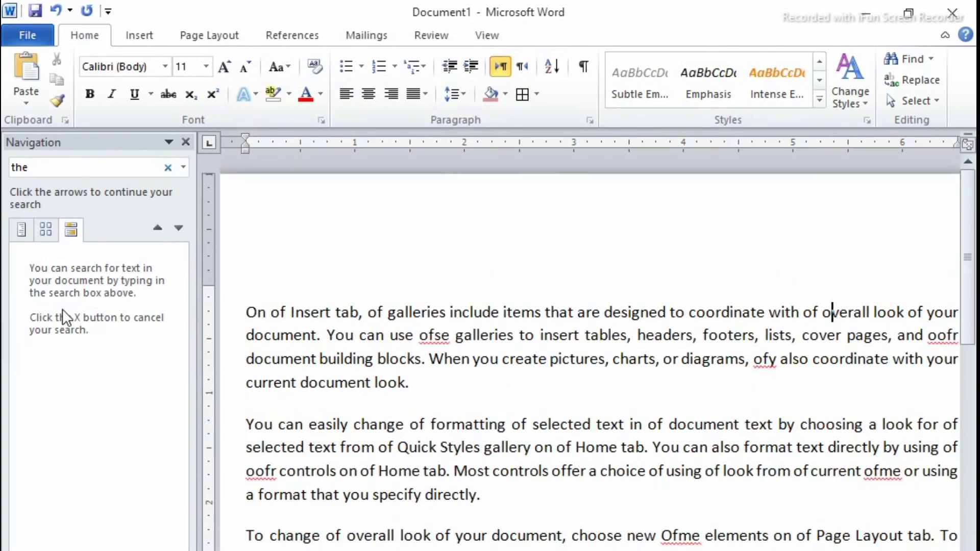
pyautogui.click(73, 163)
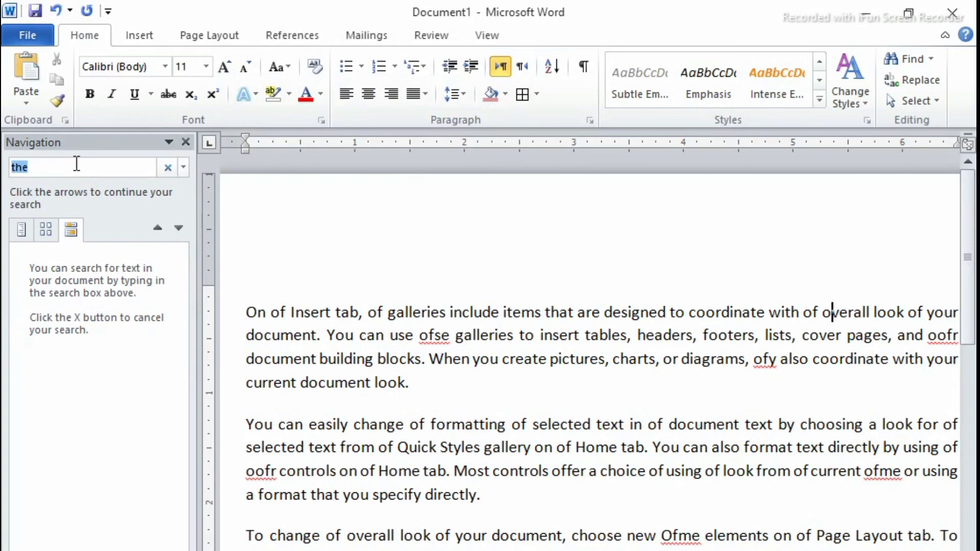
pyautogui.write('of')
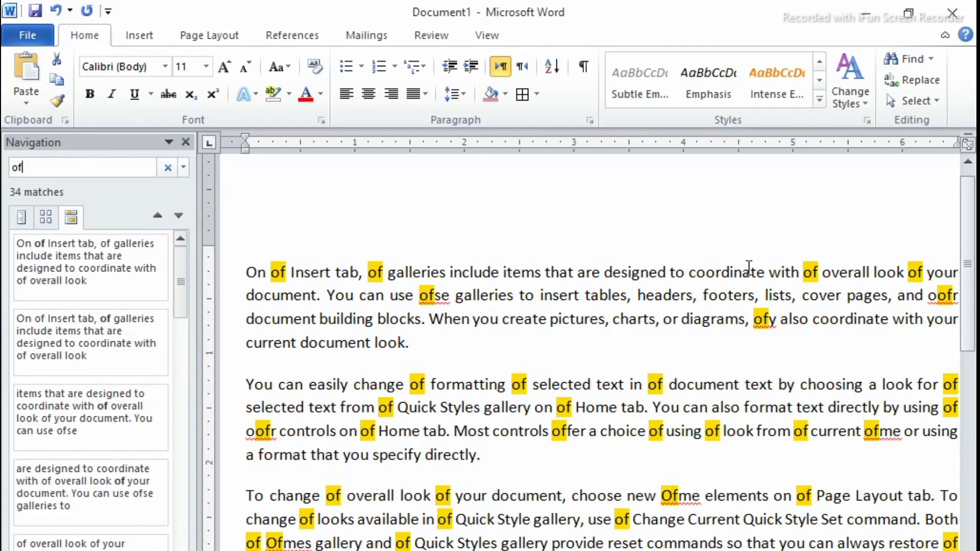
pyautogui.click(694, 237)
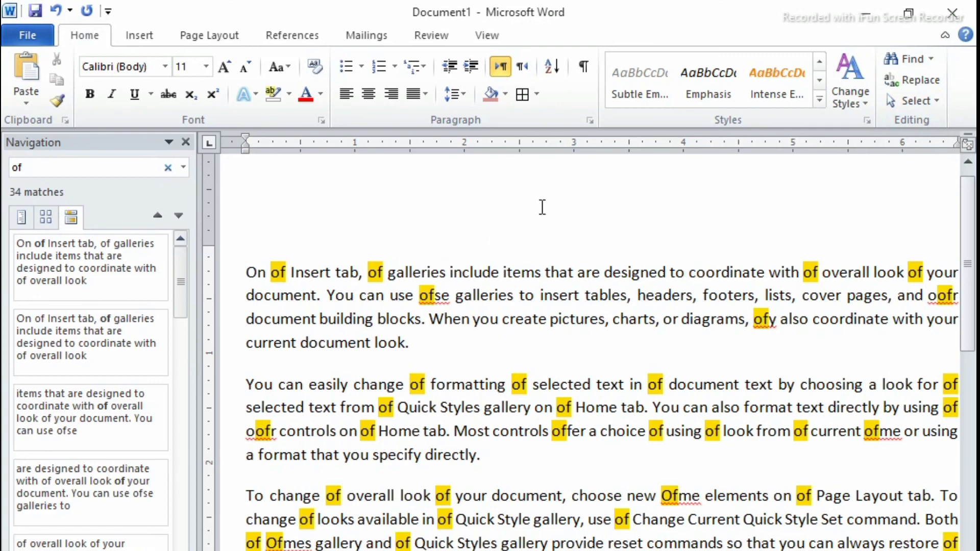
# - Undo the replacement of "the" with "of" and select all the text
pyautogui.hotkey('ctrl', 'z')
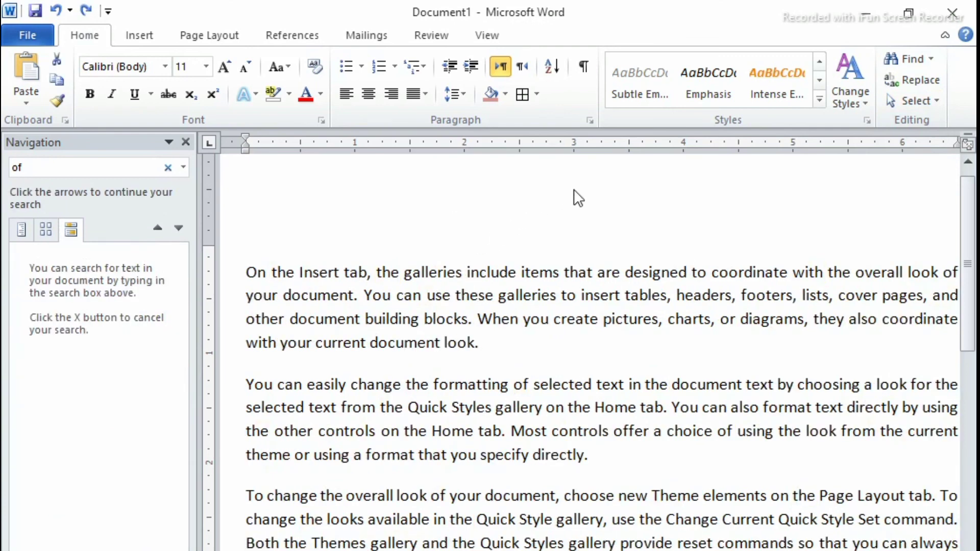
pyautogui.hotkey('ctrl', 'a')
# - Close the search results pane and deselect the document's text
pyautogui.click(184, 142)
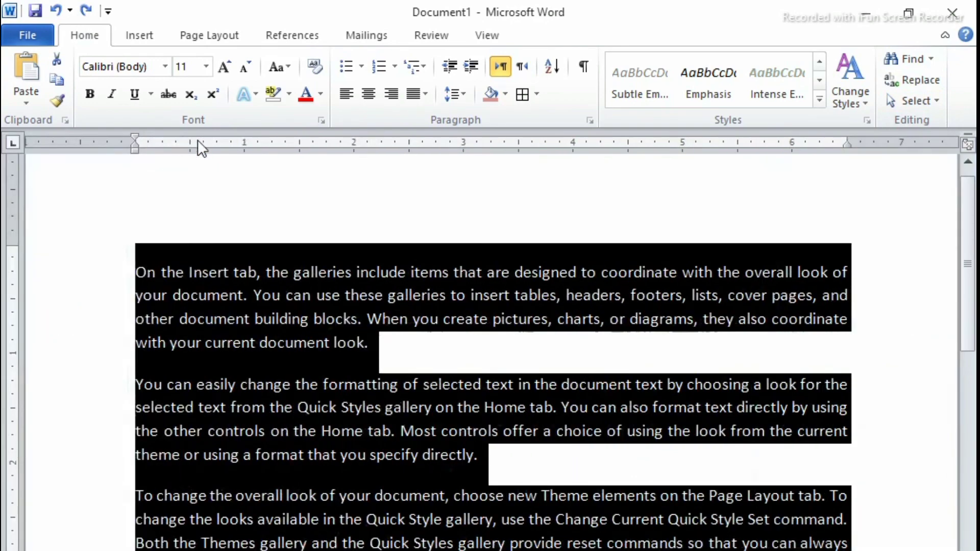
pyautogui.click(383, 197)
pyautogui.scroll(-1, 576, 224)
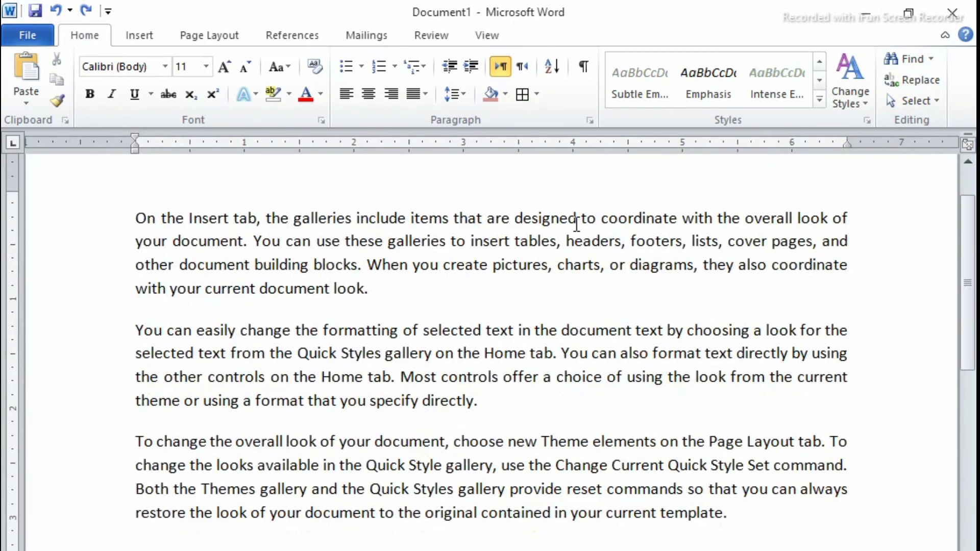
# - Select all the document's text and turn on the Select Objects mode
pyautogui.click(938, 103)
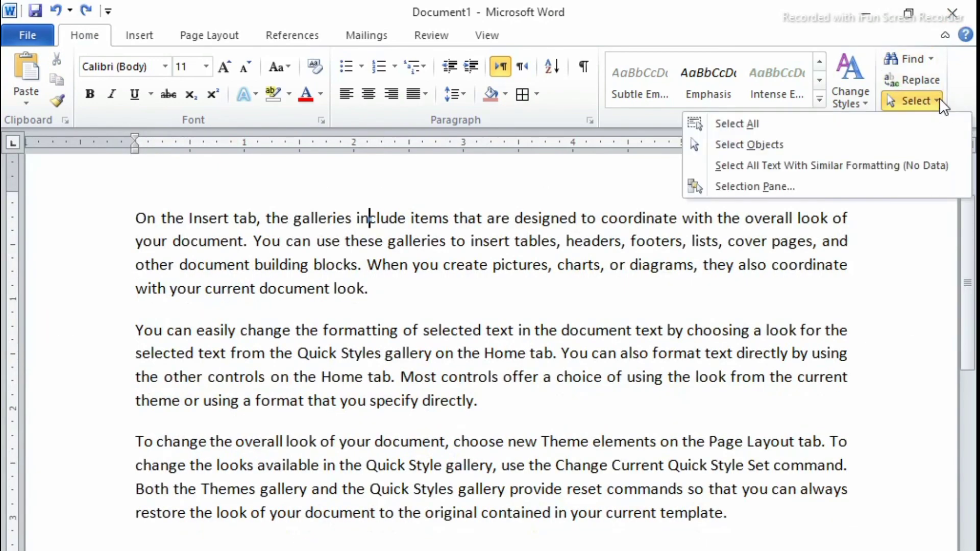
pyautogui.click(754, 123)
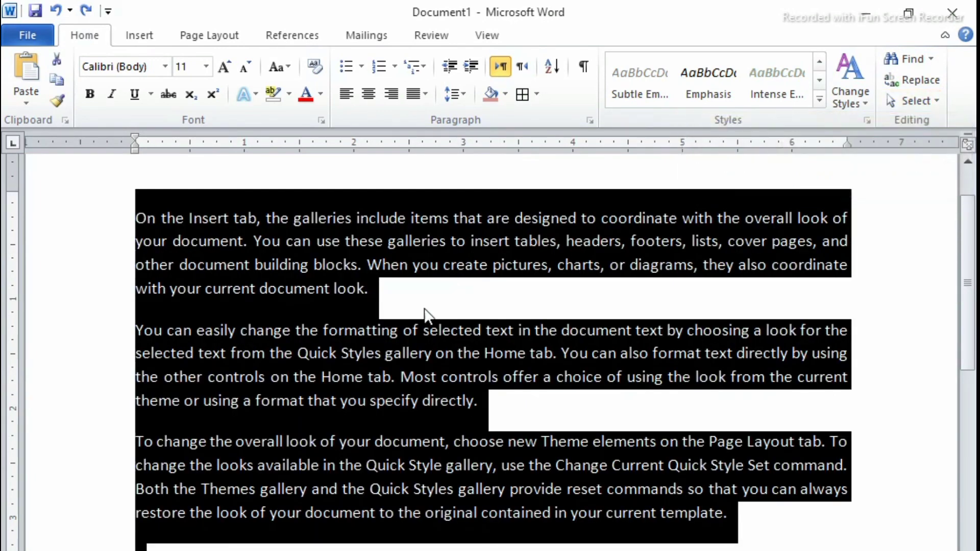
pyautogui.click(937, 101)
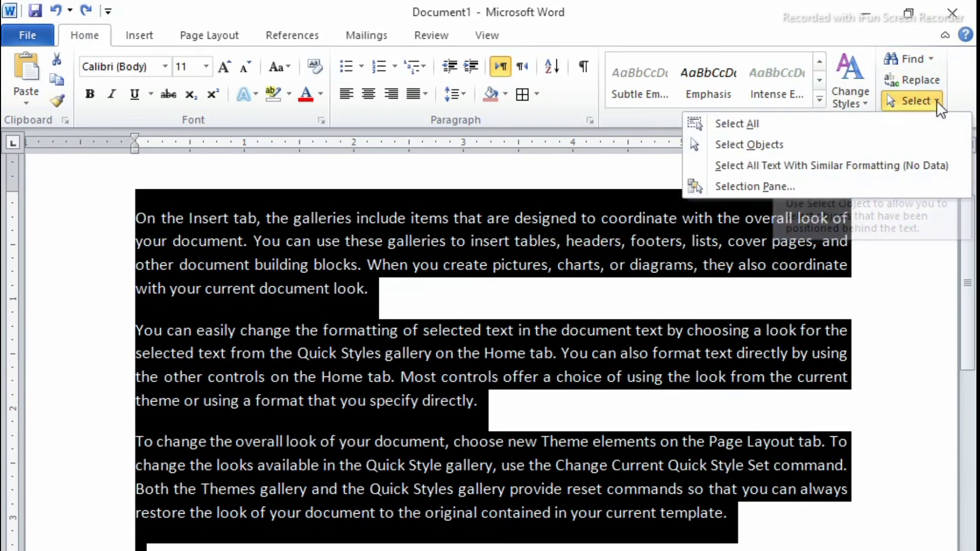
pyautogui.click(782, 144)
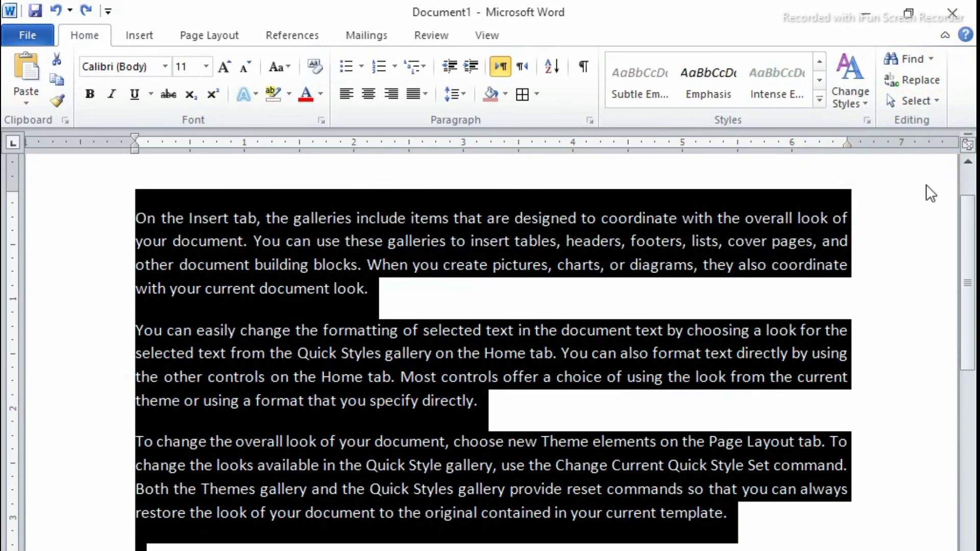
# - Try to select all text with similar formatting, and leave the header editing area
pyautogui.click(932, 105)
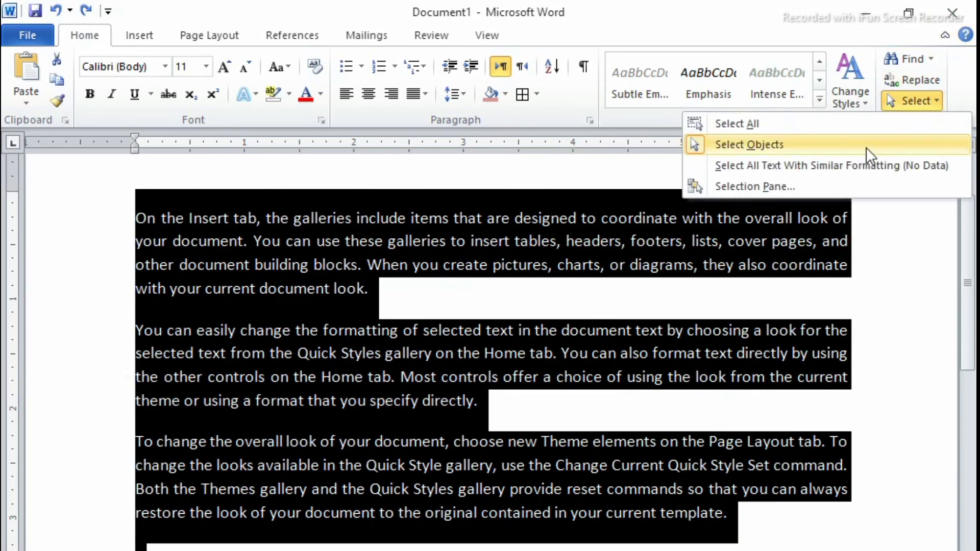
pyautogui.click(814, 164)
pyautogui.doubleClick(950, 186)
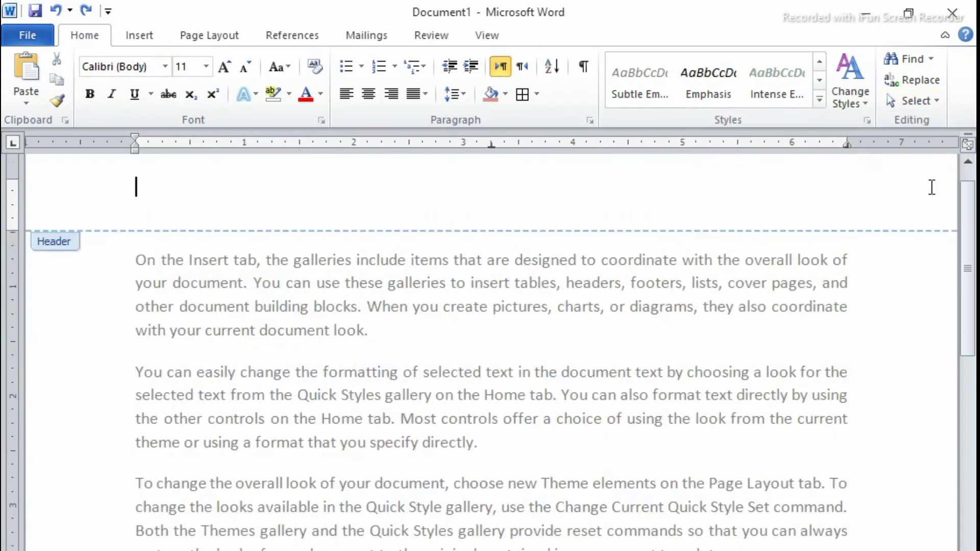
pyautogui.click(923, 61)
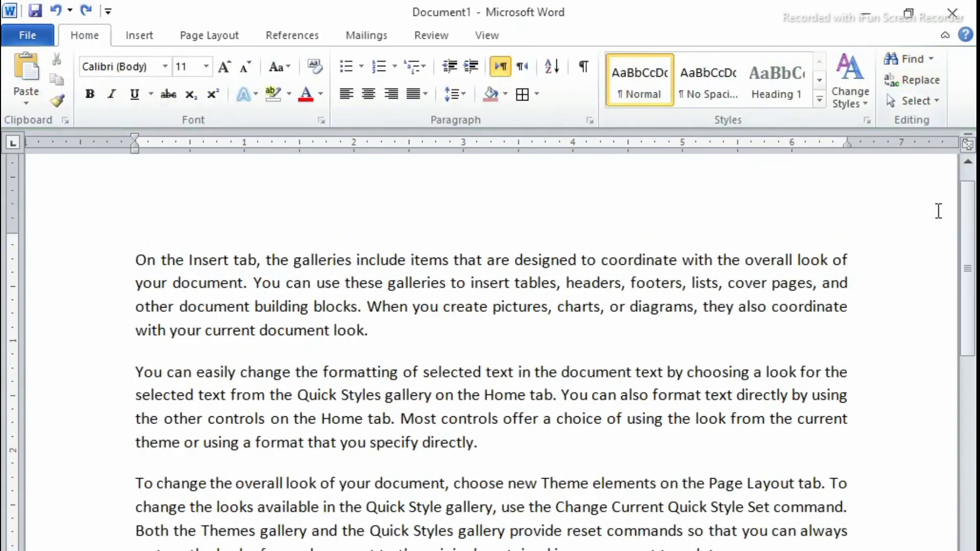
# - Select all the document's text with the Select All command and deselect it again
pyautogui.click(930, 100)
pyautogui.click(339, 231)
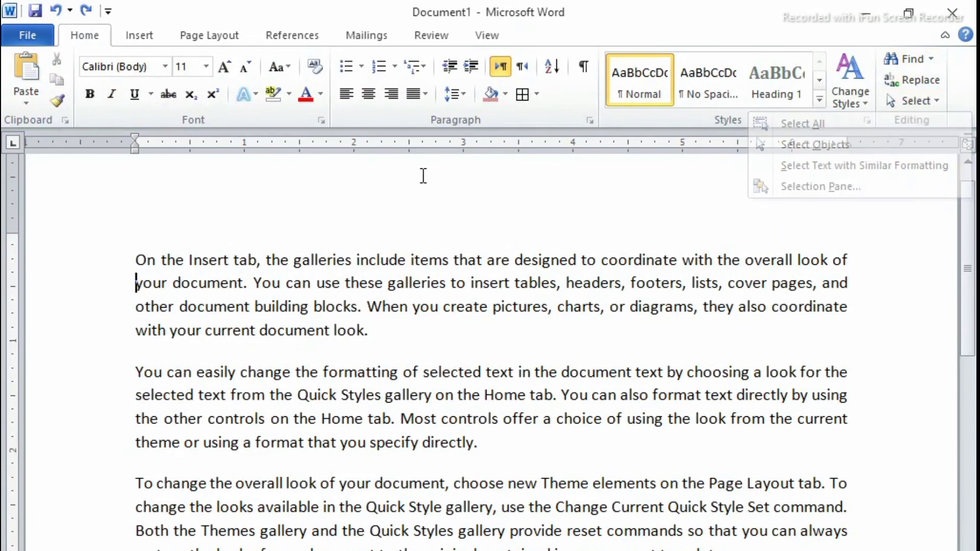
pyautogui.click(932, 96)
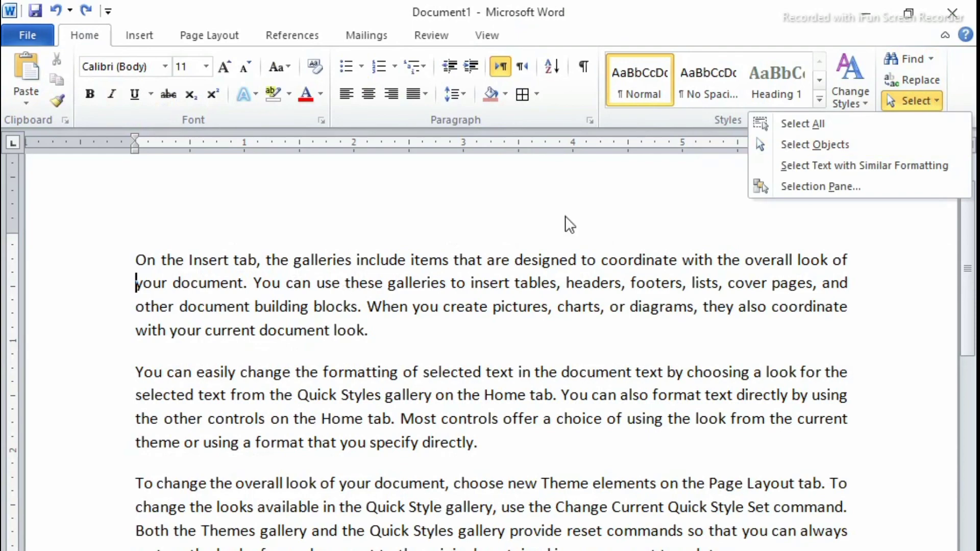
pyautogui.click(792, 120)
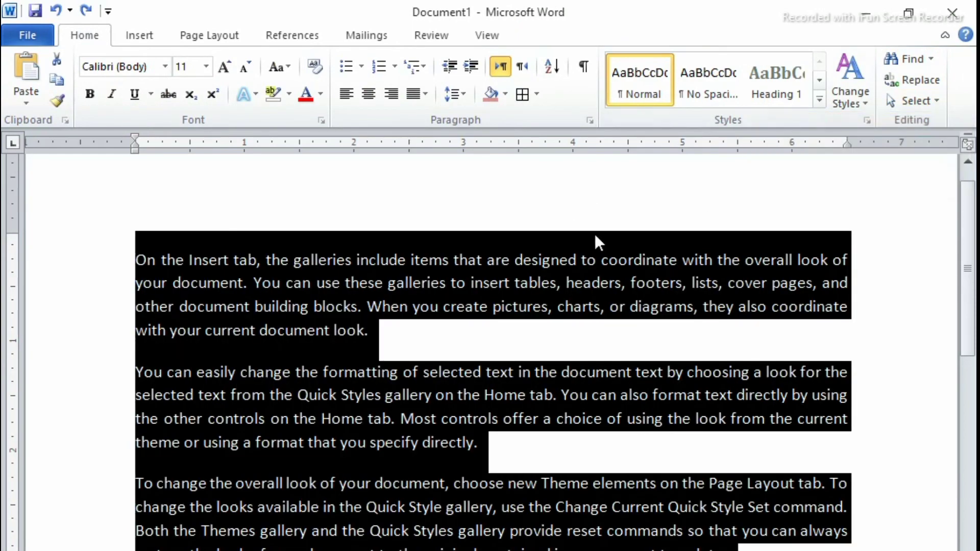
pyautogui.click(590, 184)
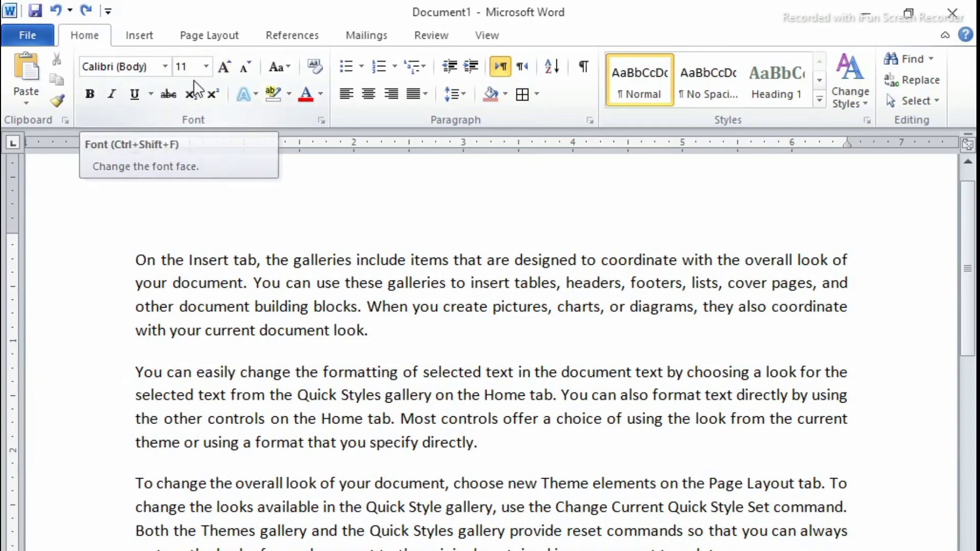
pyautogui.click(143, 36)
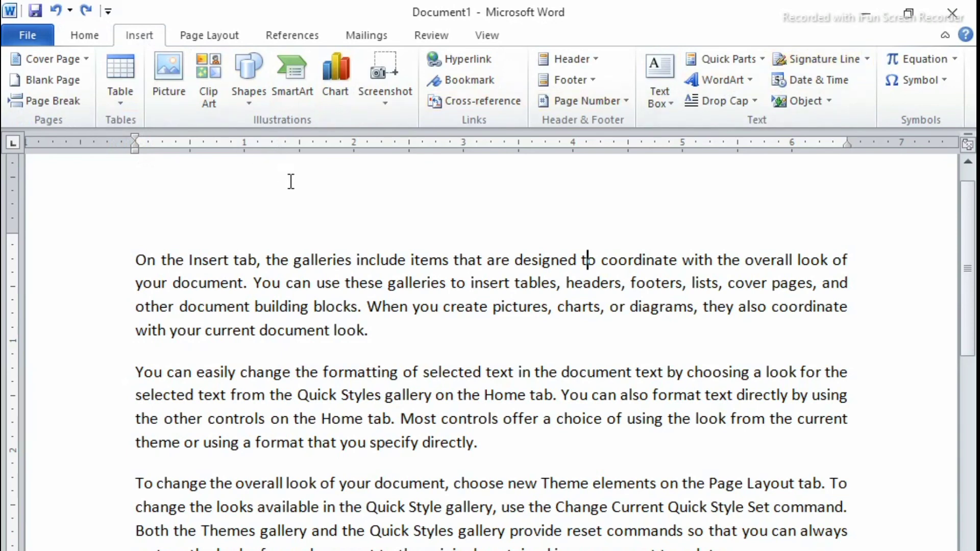
pyautogui.click(77, 36)
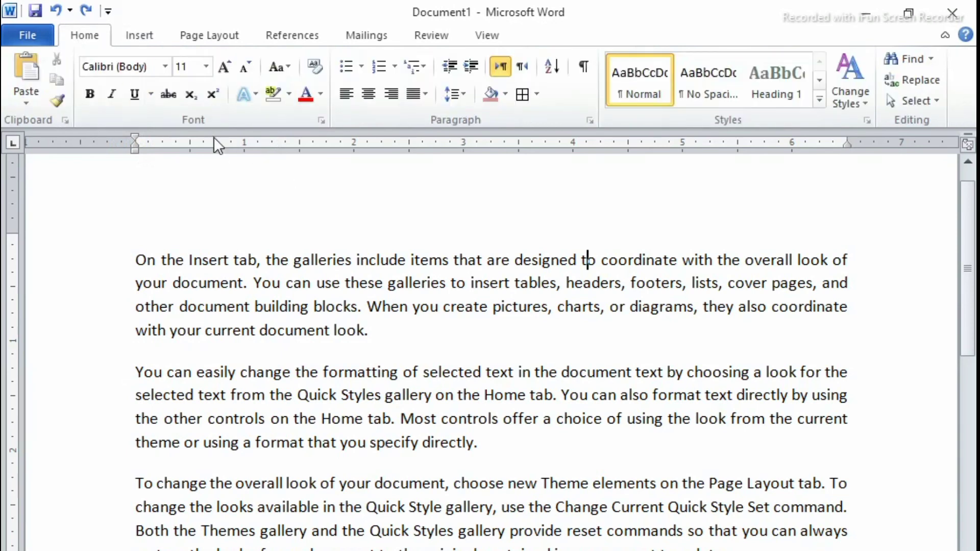